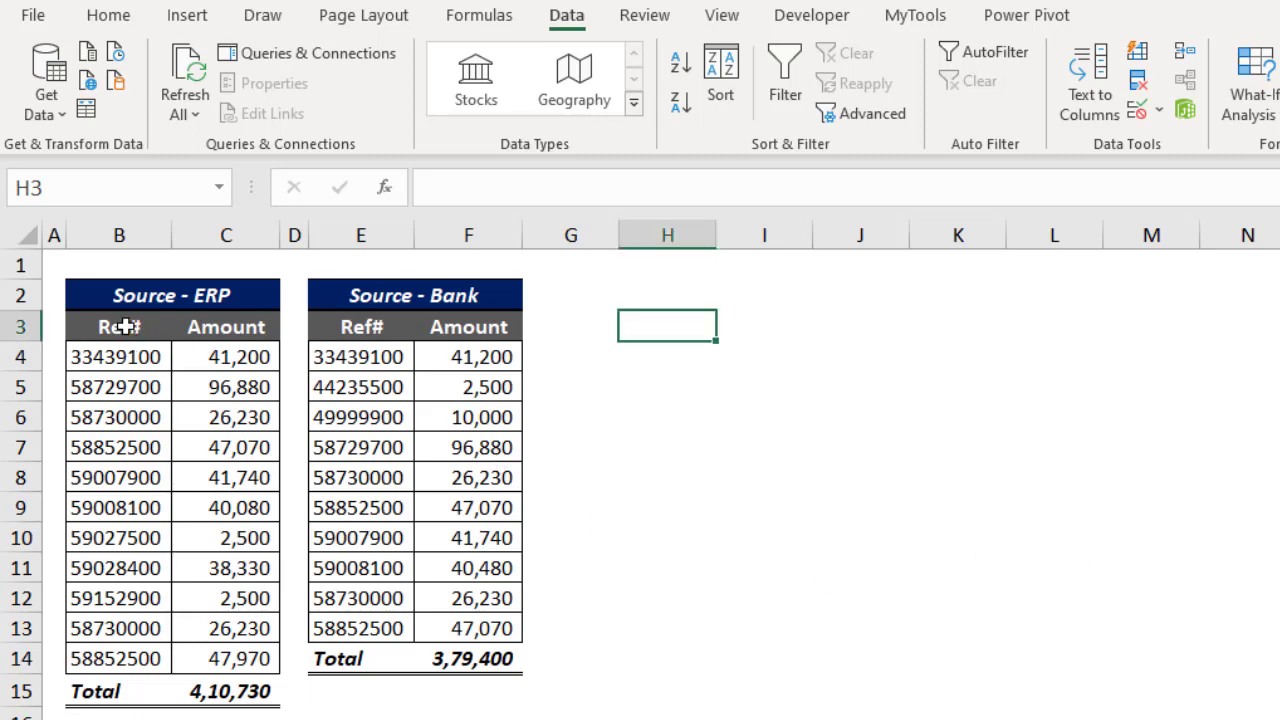
- Rename the ERP table's Amount header to ERP and the Bank table's to Bank
left_click_drag(367, 327, 503, 632)
left_click(627, 329)
left_click(228, 330)
type("ERP")
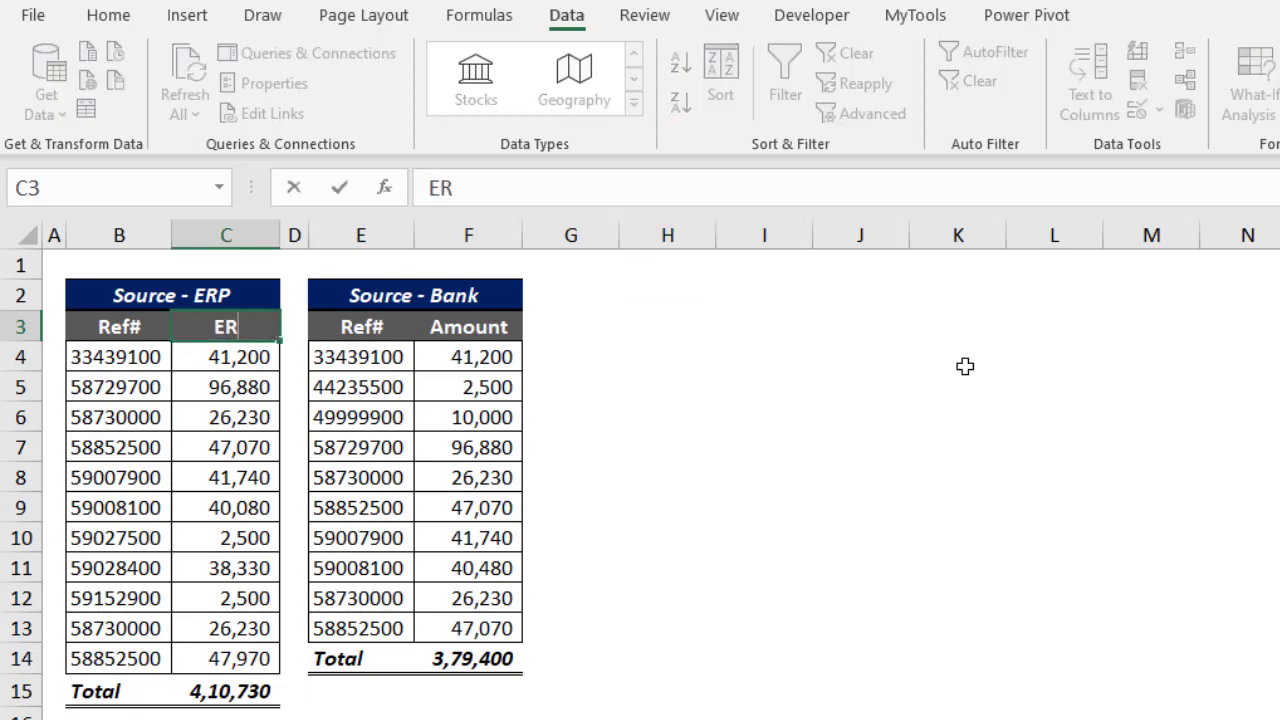
key("Tab")
key("Tab")
key("Tab")
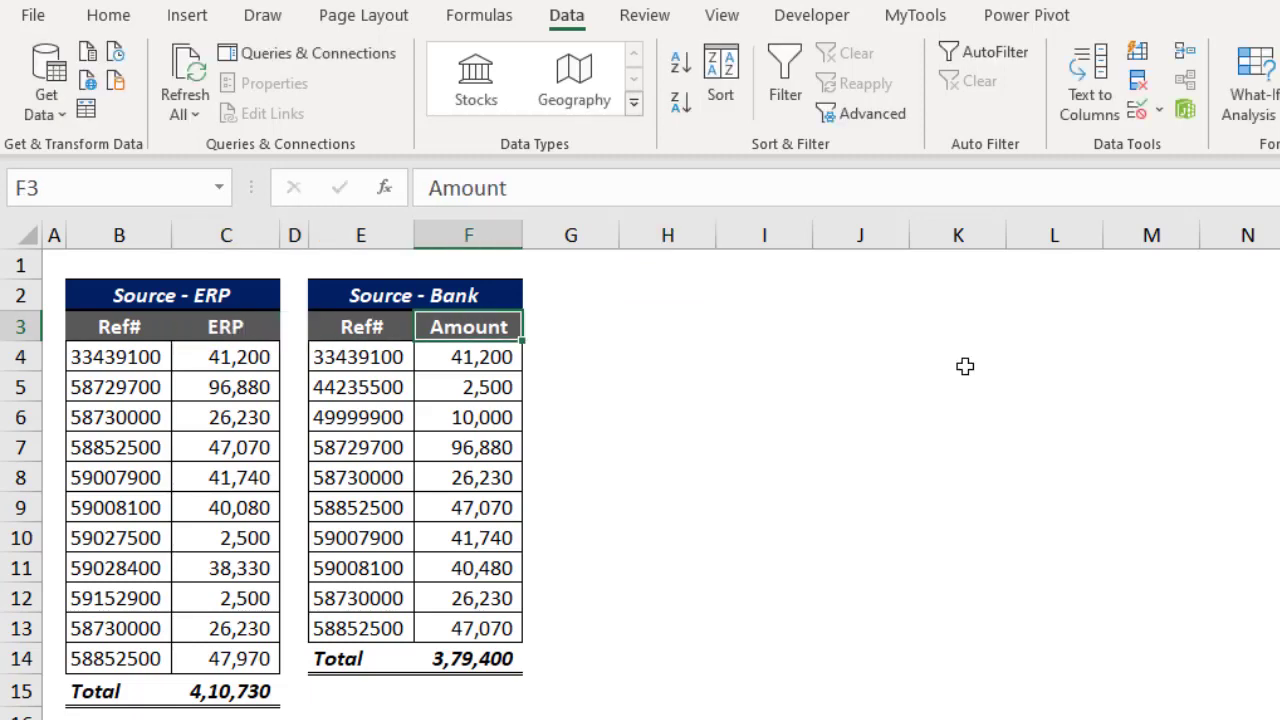
type("Bank")
key("Tab")
key("Tab")
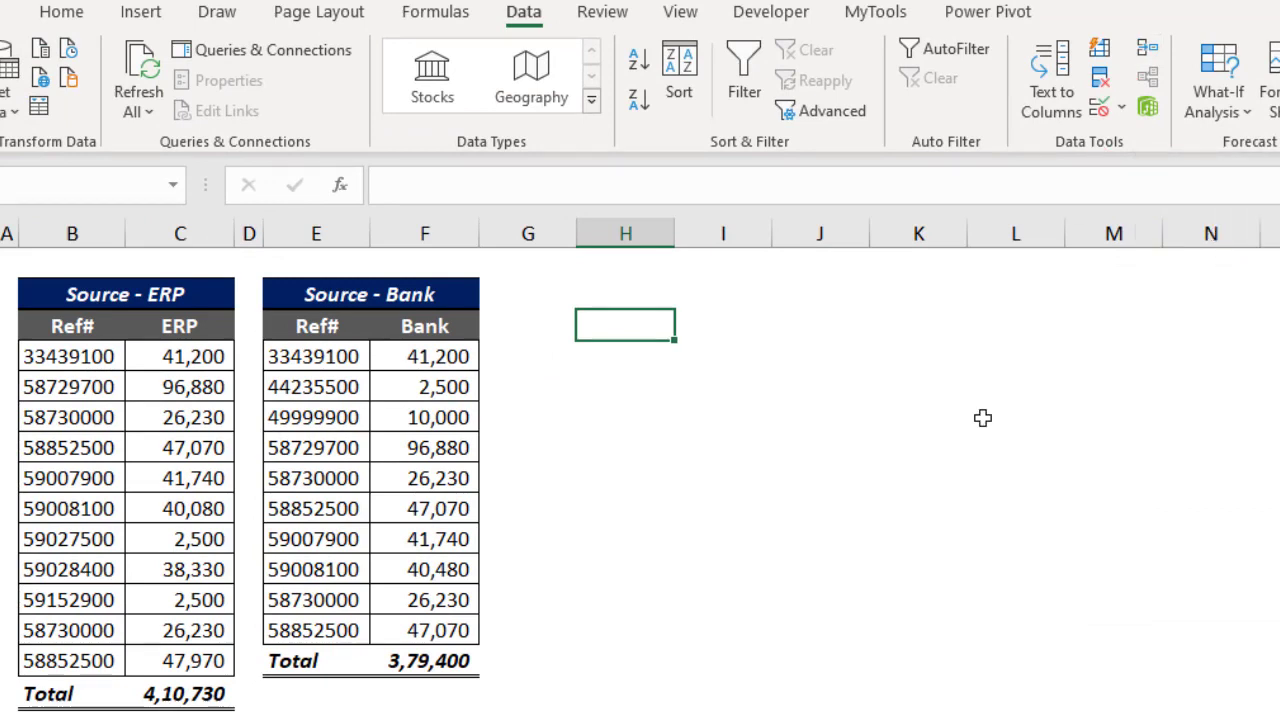
- Review the renamed headers and first ERP and Bank entries, then select H3 as output
left_click(160, 332)
left_click(408, 326)
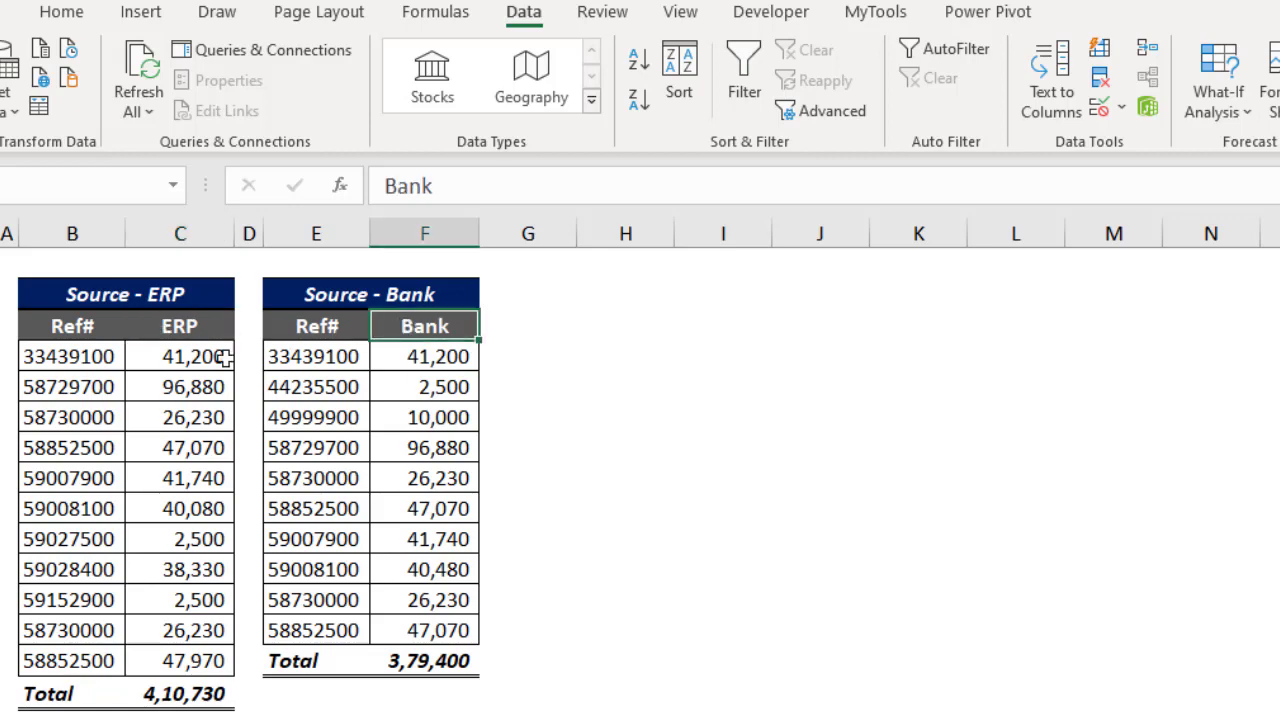
left_click(78, 358)
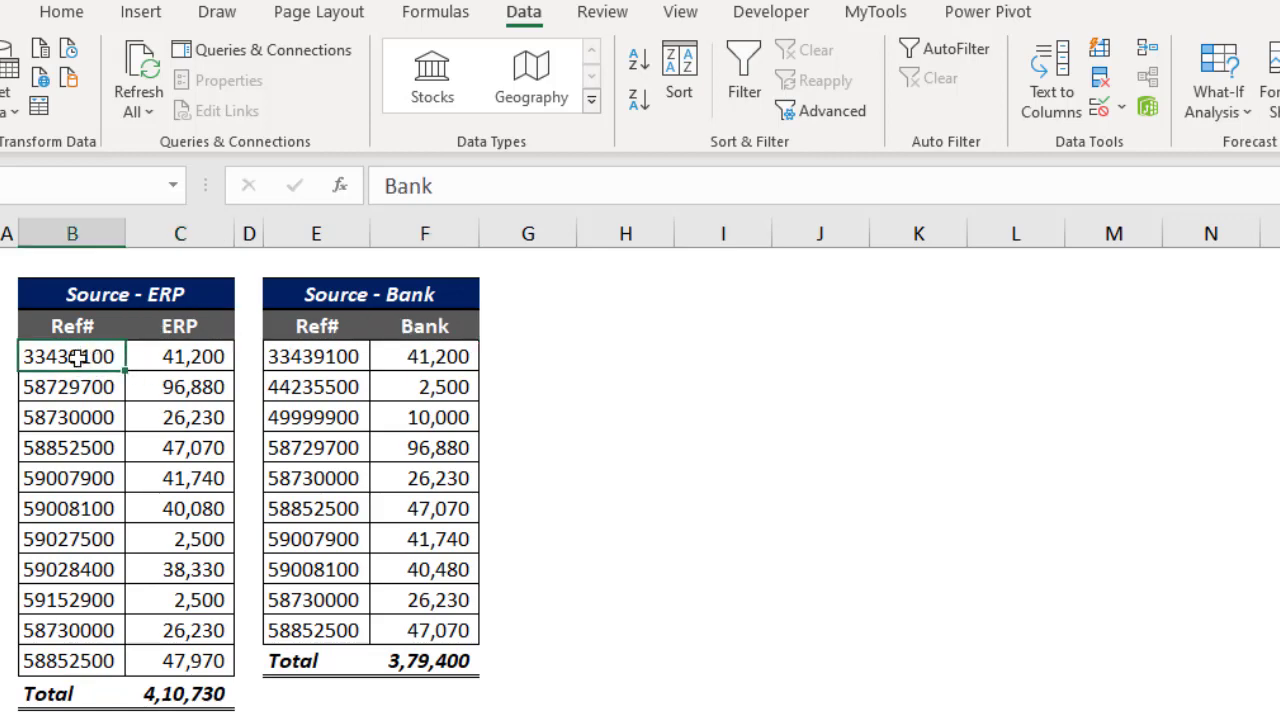
left_click(172, 356)
left_click(422, 350)
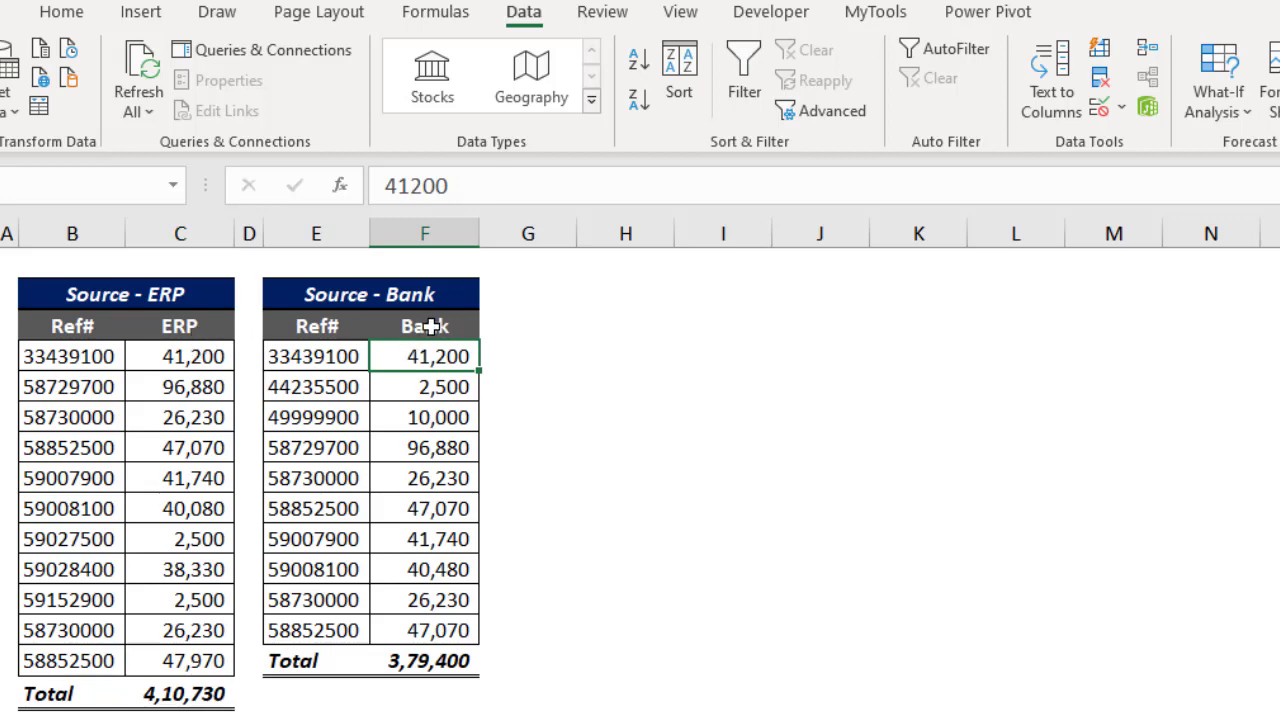
left_click(616, 331)
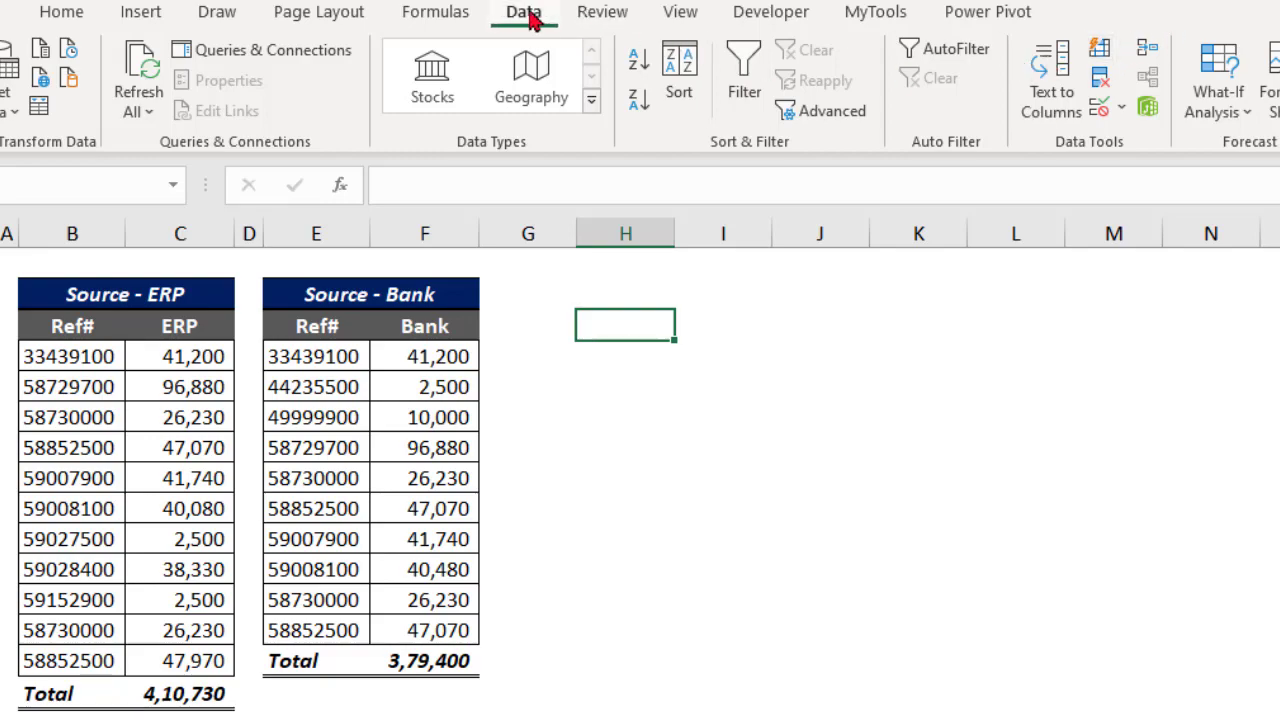
- In Consolidate, keep the Sum function and add the ERP range B3:C14 as a source
left_click(1148, 55)
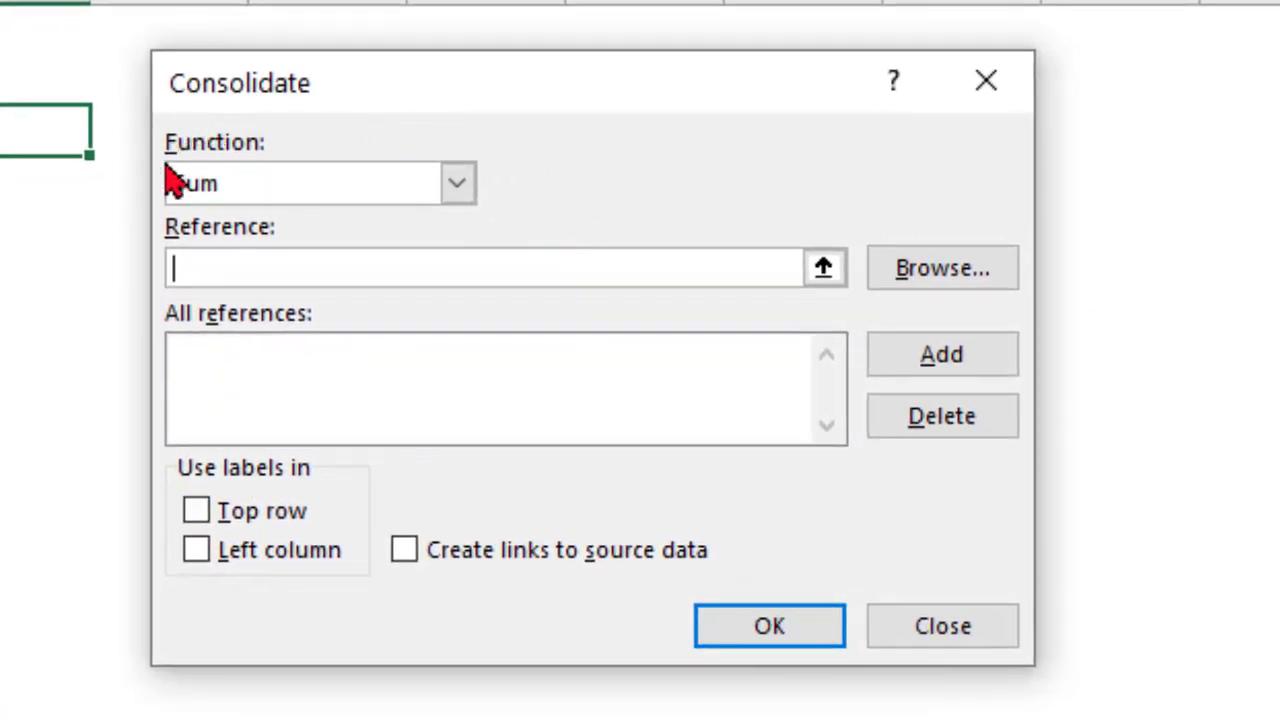
left_click(260, 188)
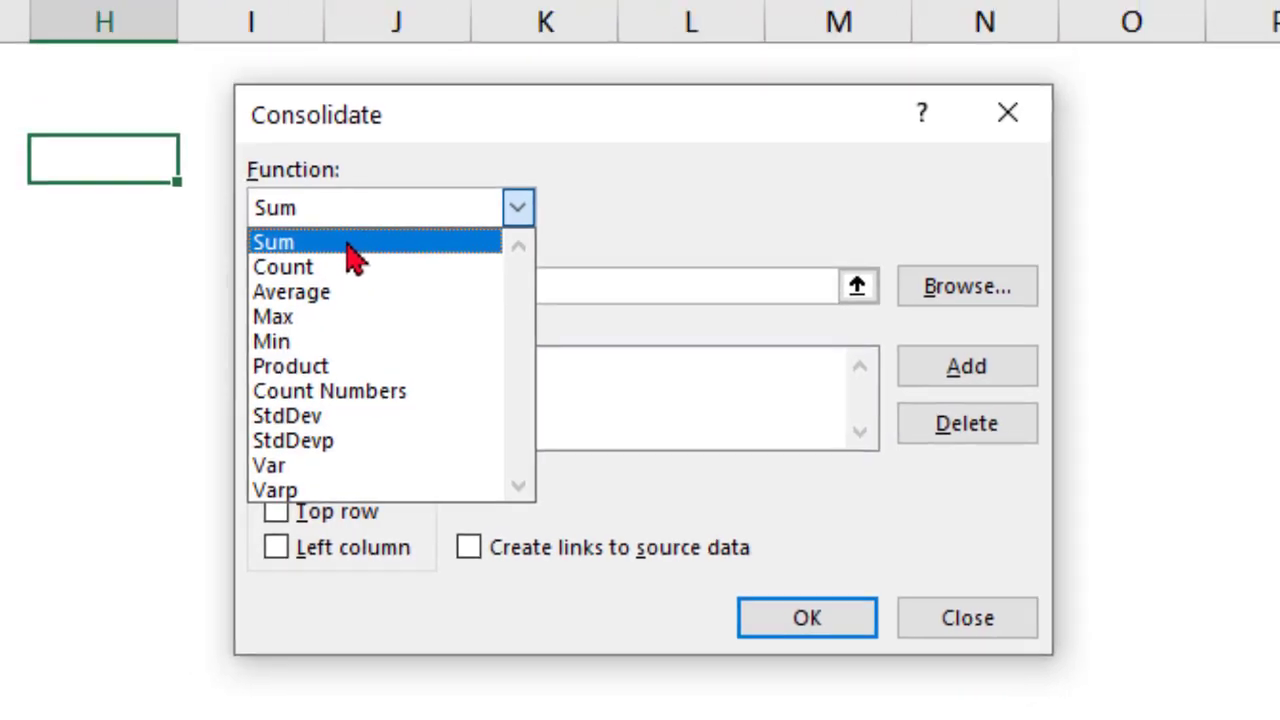
left_click(275, 221)
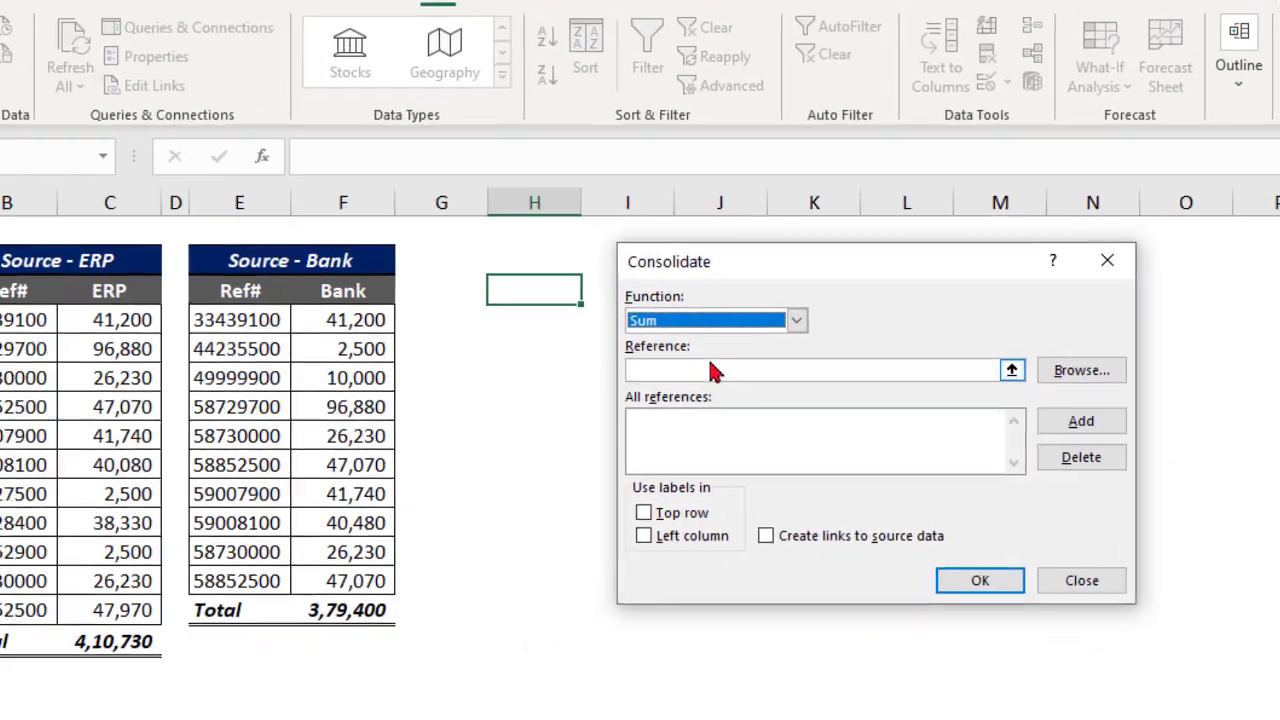
left_click(562, 326)
left_click_drag(45, 325, 186, 610)
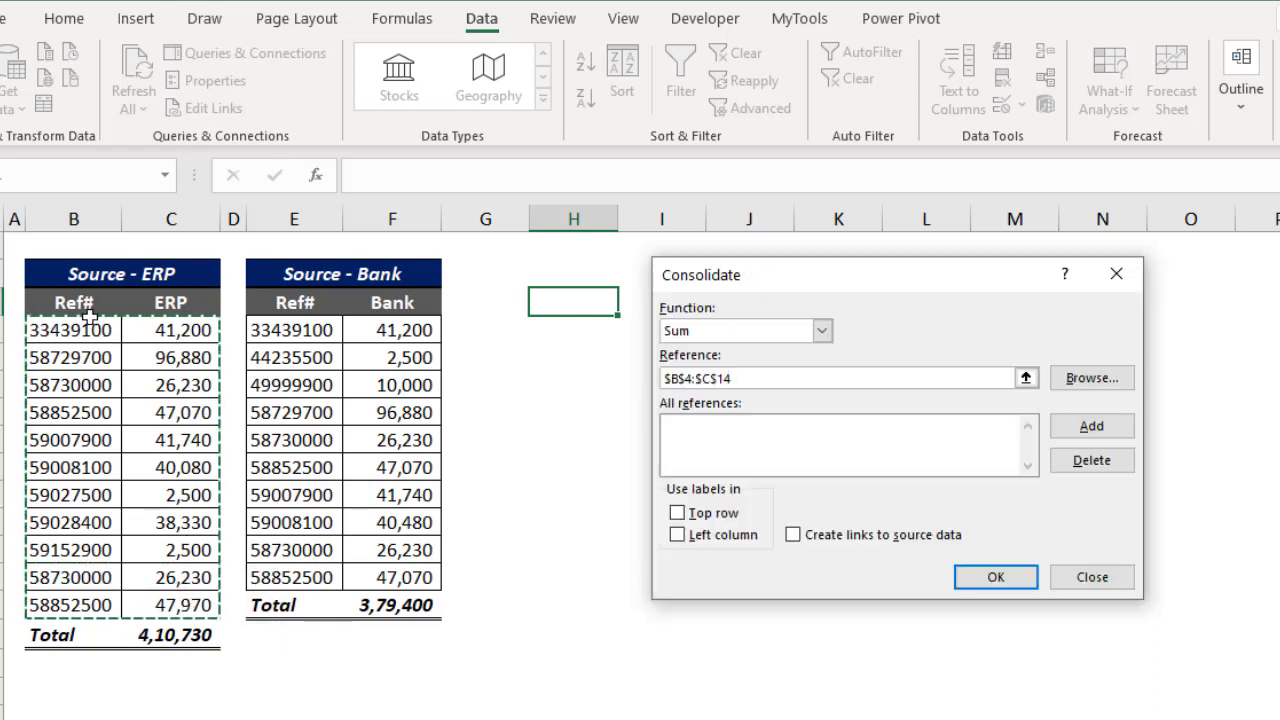
left_click_drag(63, 302, 214, 608)
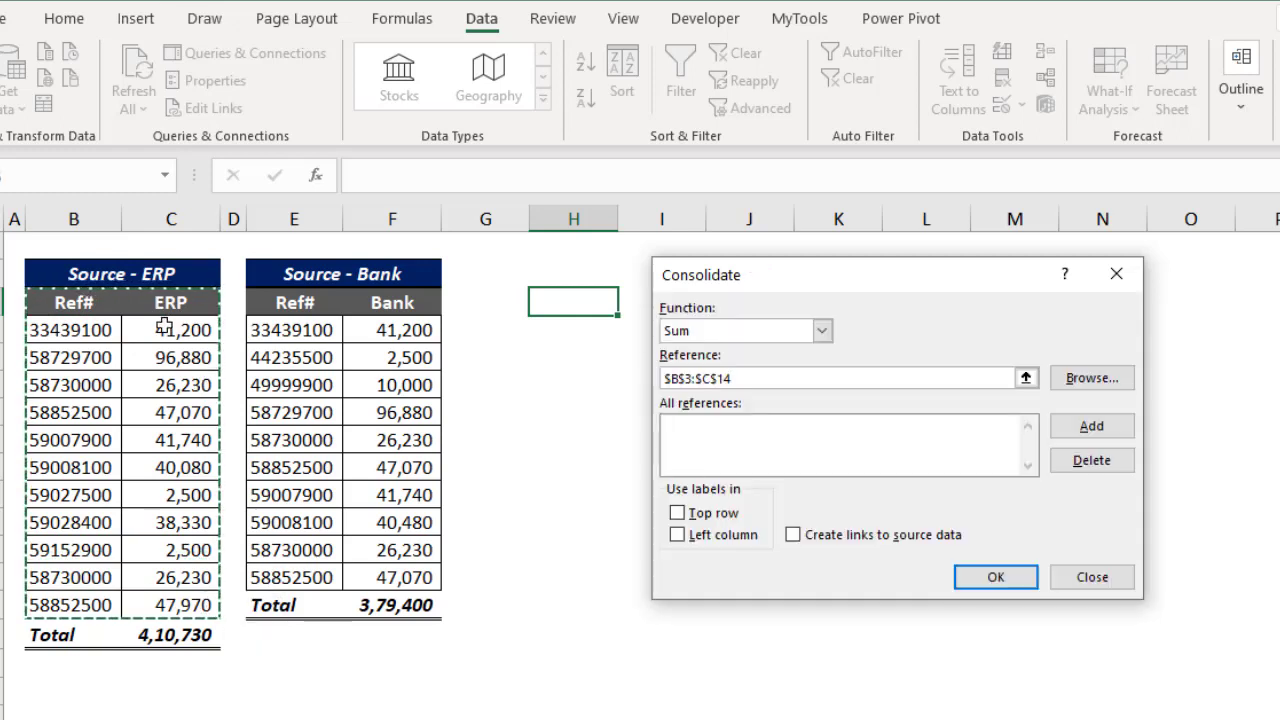
left_click(1077, 428)
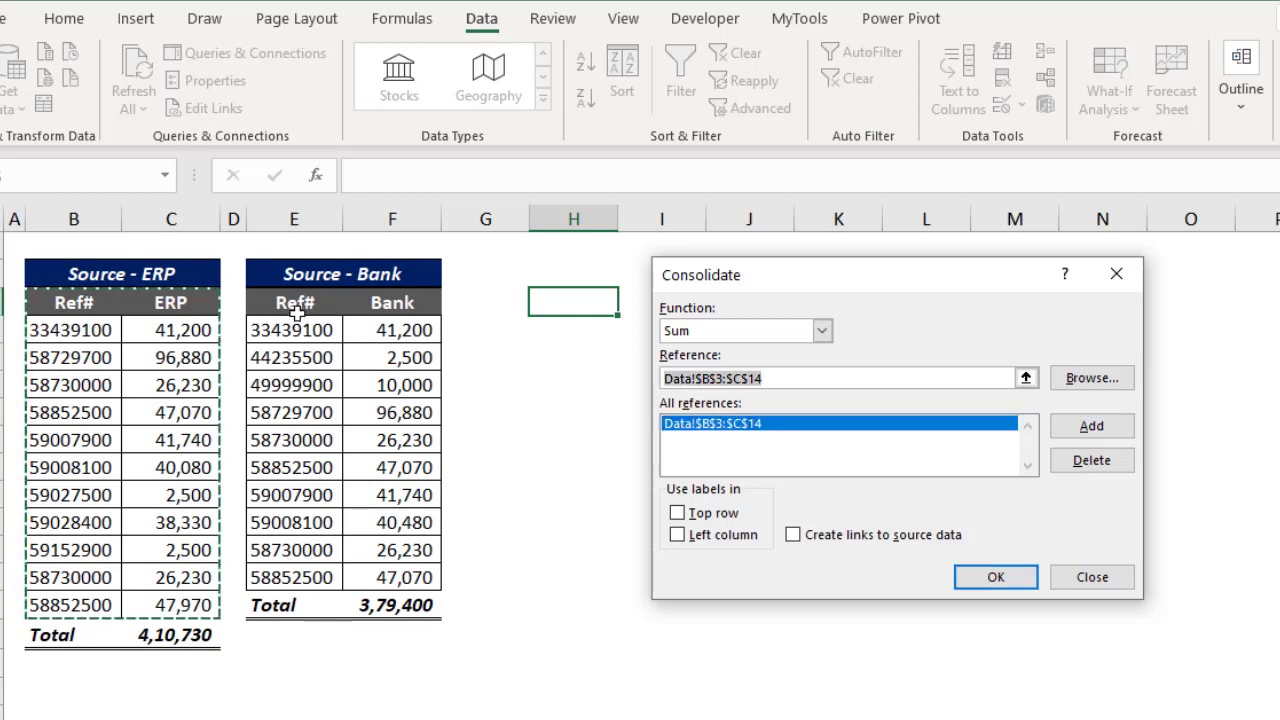
- Add the Bank range E3:F13, use top row and left column labels, and consolidate
left_click_drag(290, 300, 413, 563)
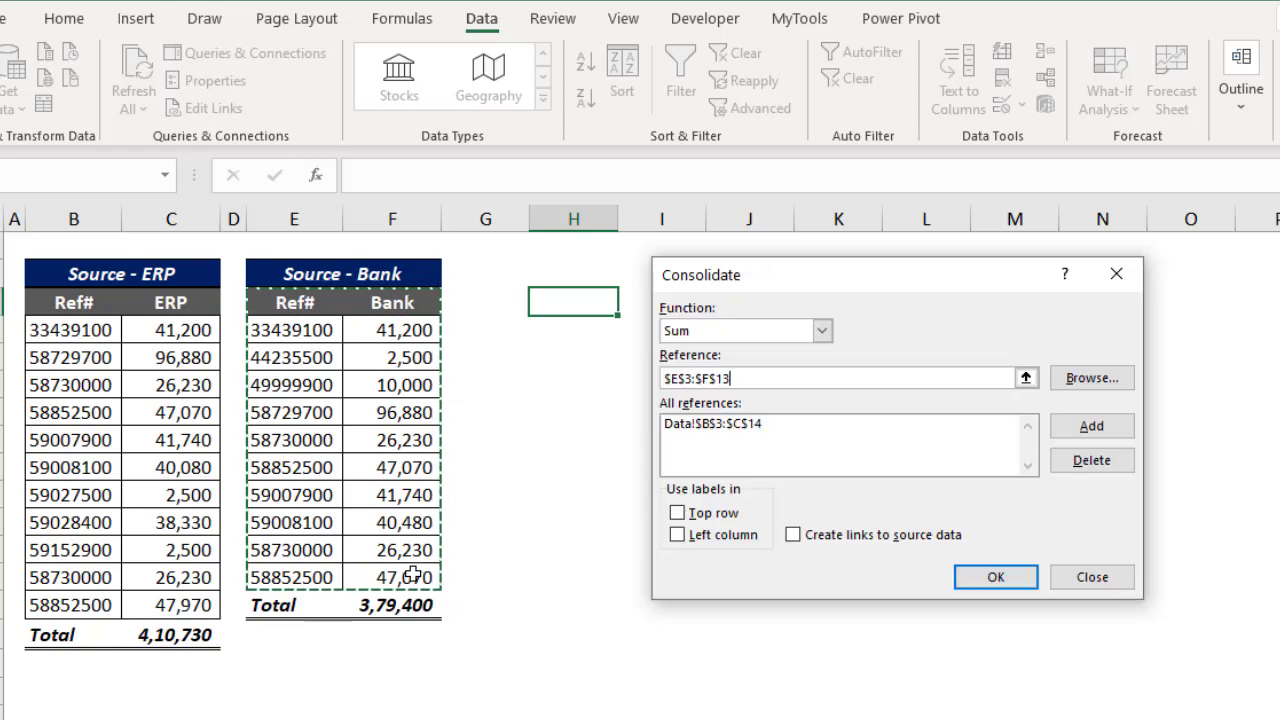
left_click(1093, 427)
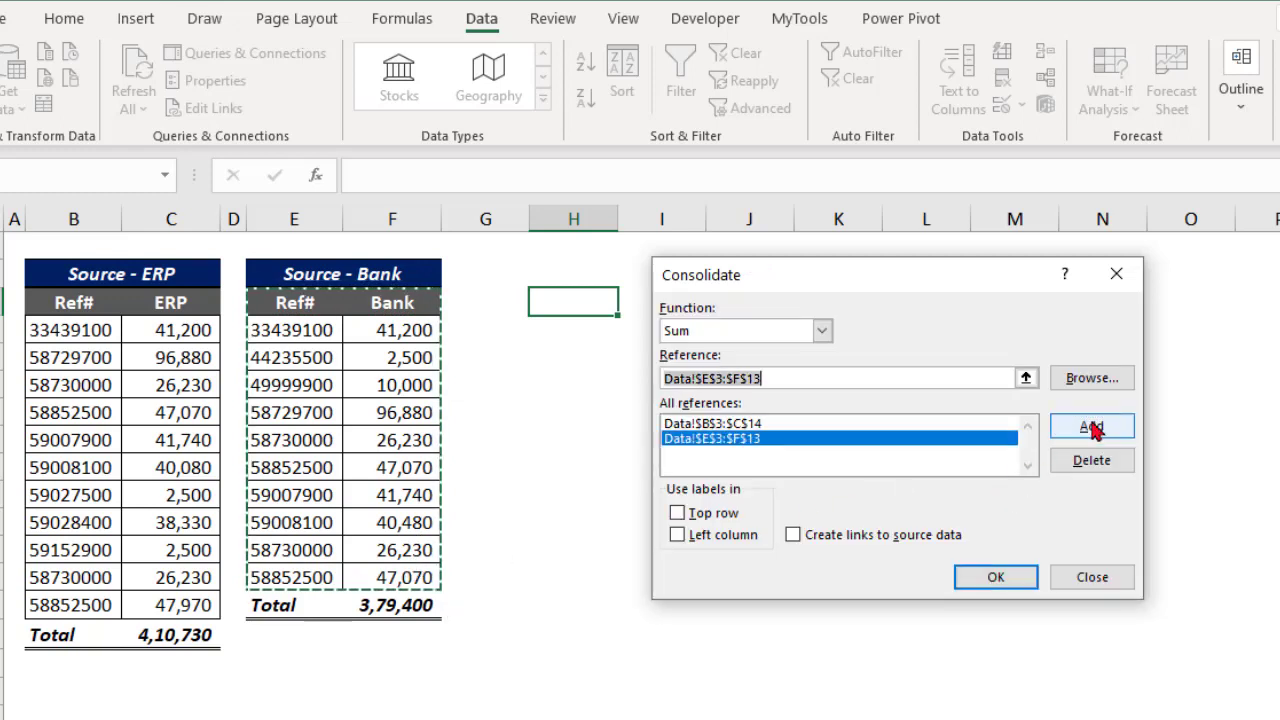
left_click(682, 516)
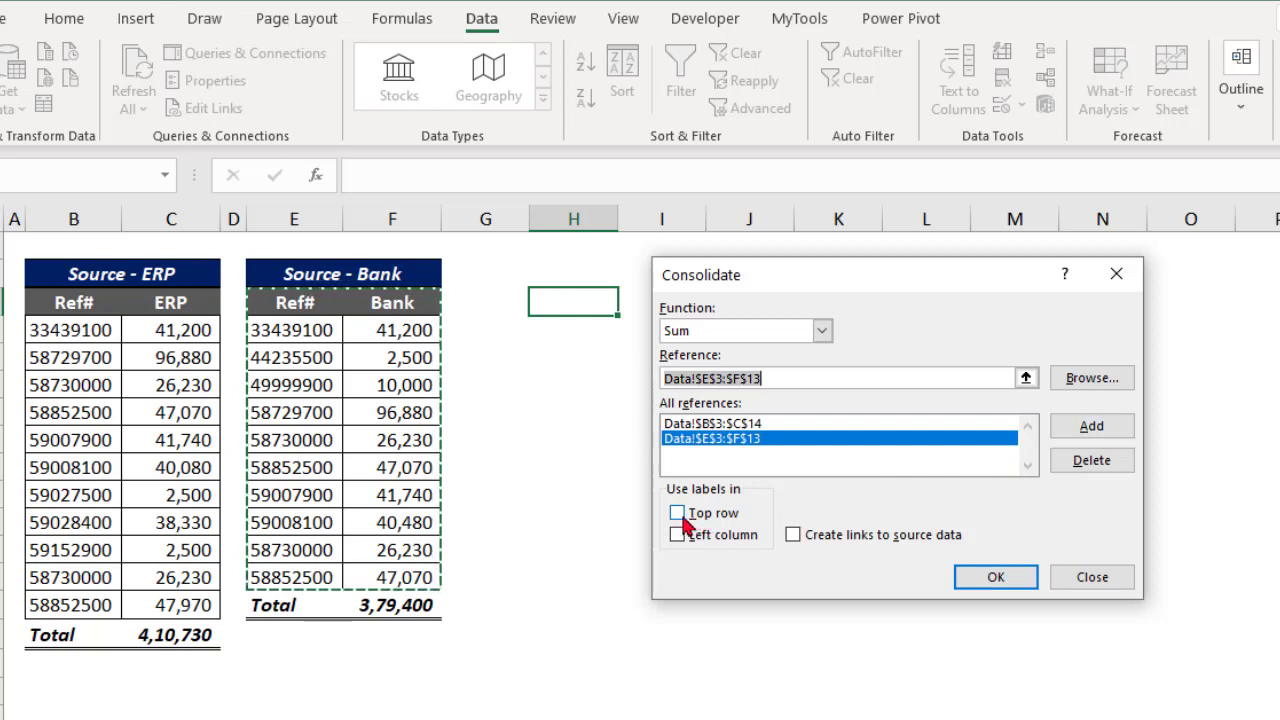
left_click(680, 536)
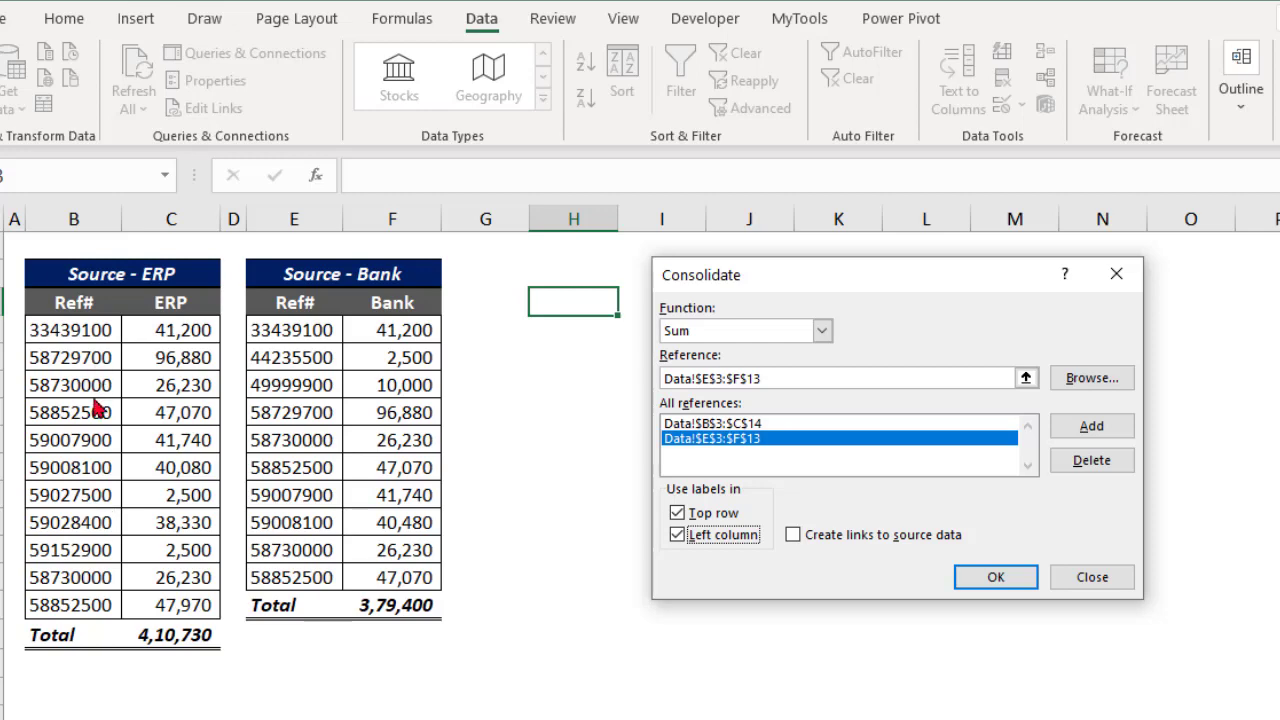
left_click(968, 585)
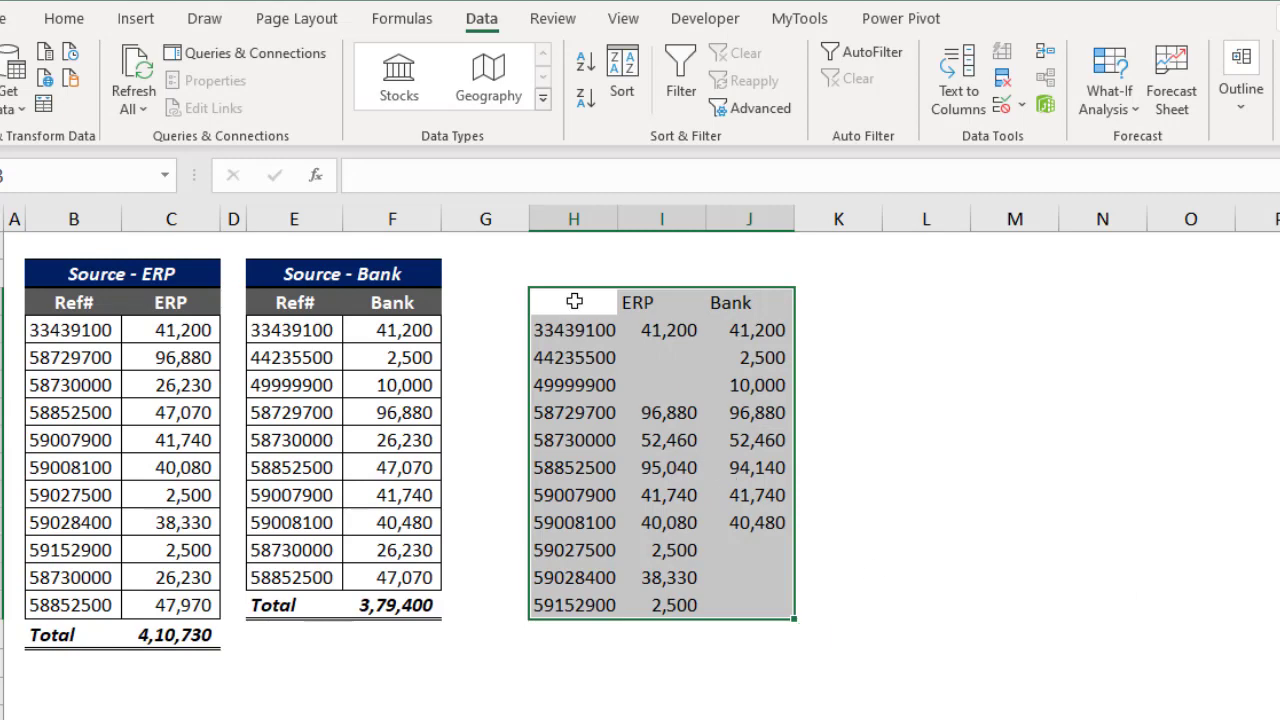
- Review the consolidated labels and copy the styled Ref# header into H3
left_click(575, 301)
left_click(658, 293)
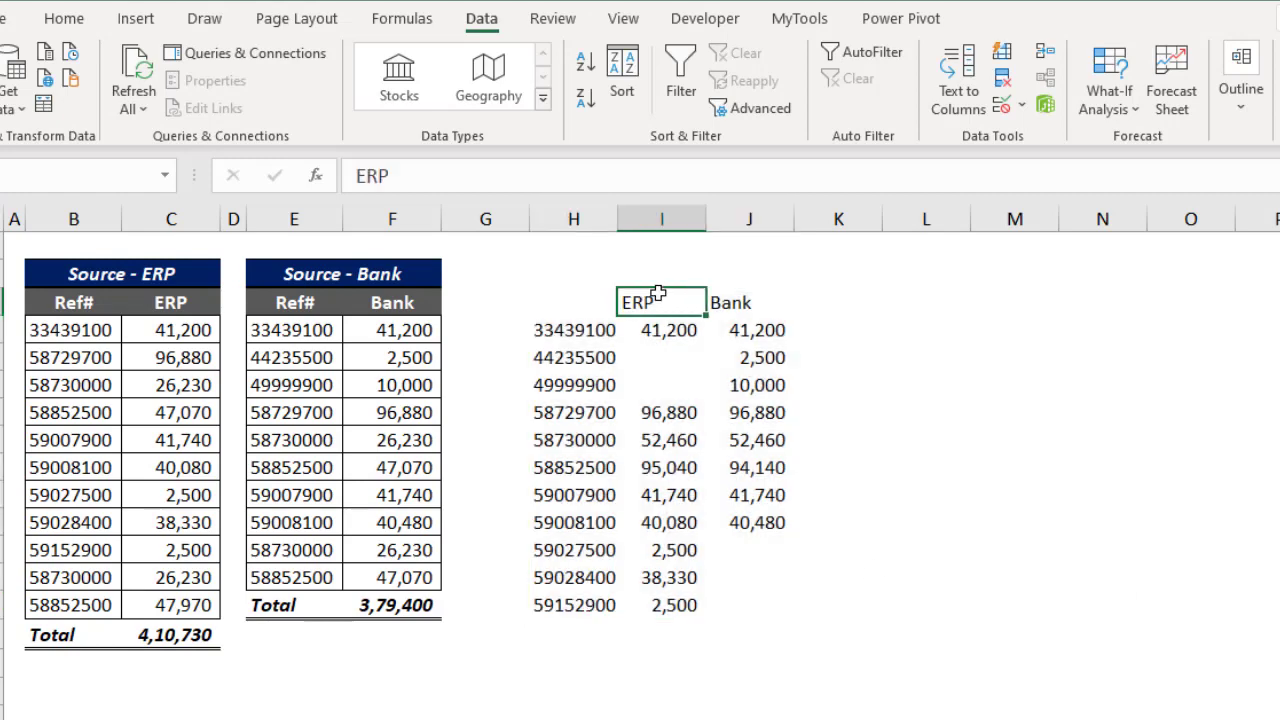
left_click(740, 298)
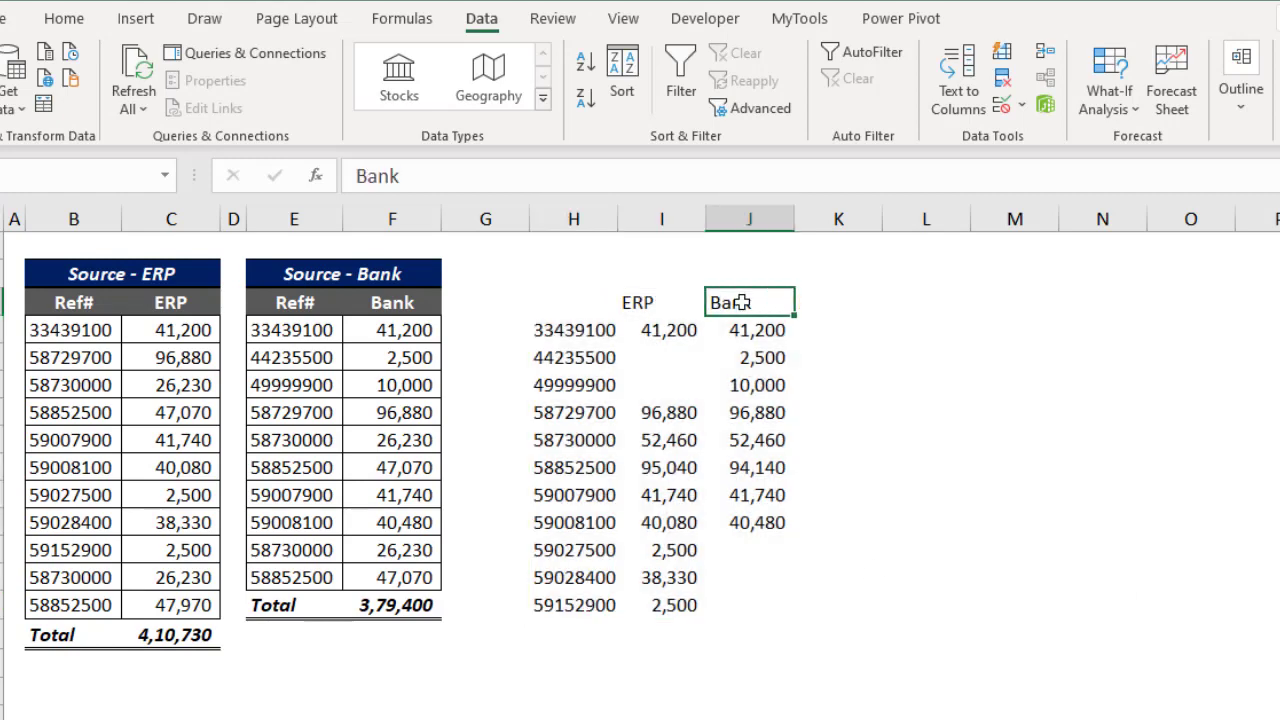
left_click_drag(588, 337, 586, 606)
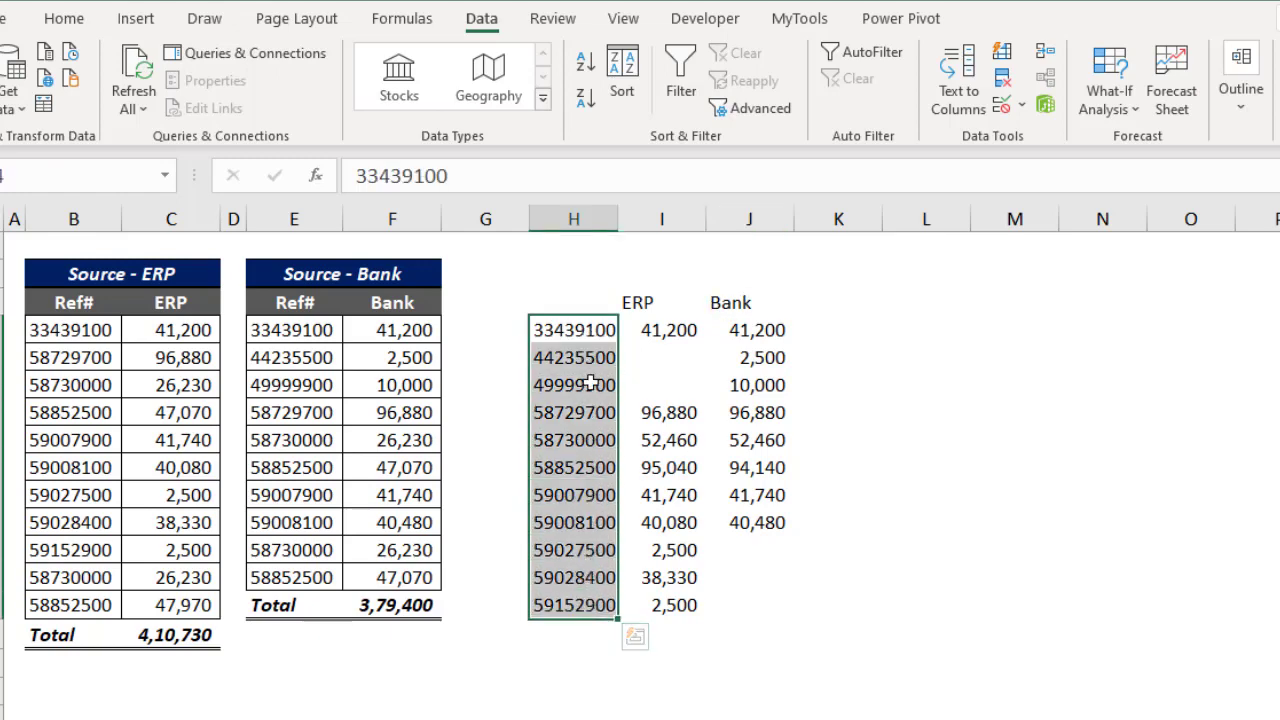
left_click(581, 300)
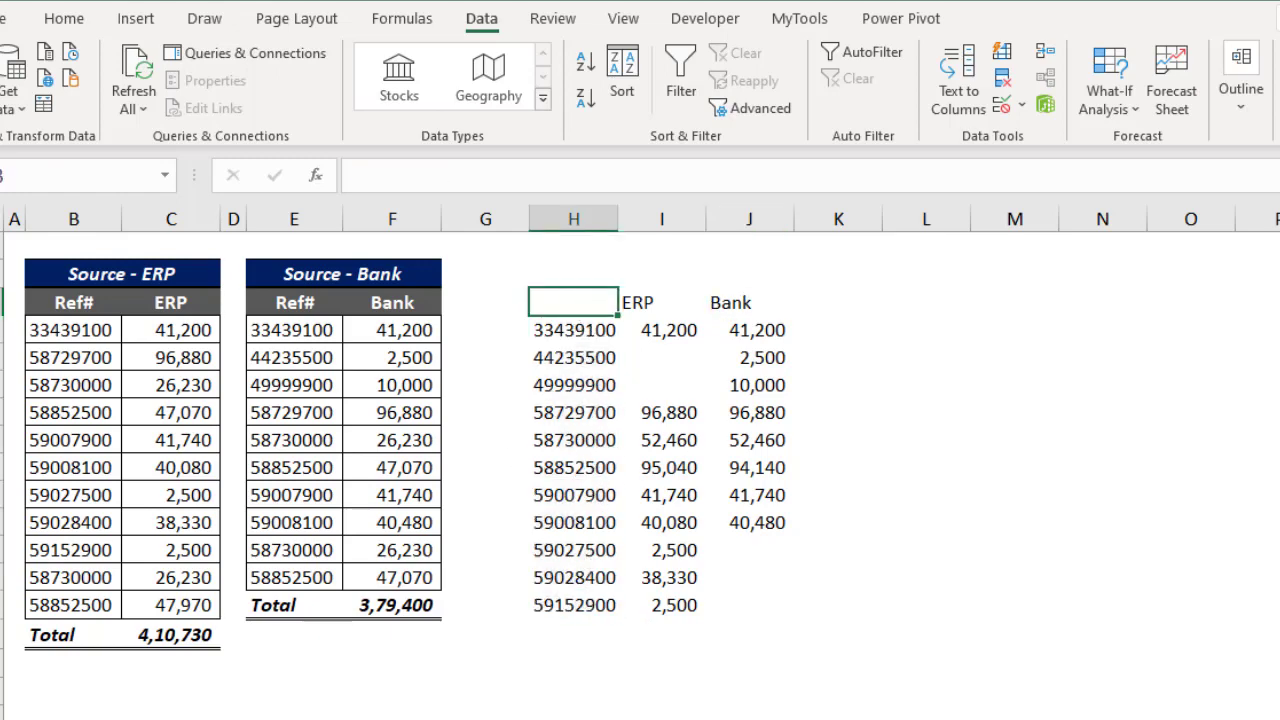
key("Left")
key("Left")
key("Left")
key("ctrl+c")
key("Right")
key("Right")
key("Right")
key("Return")
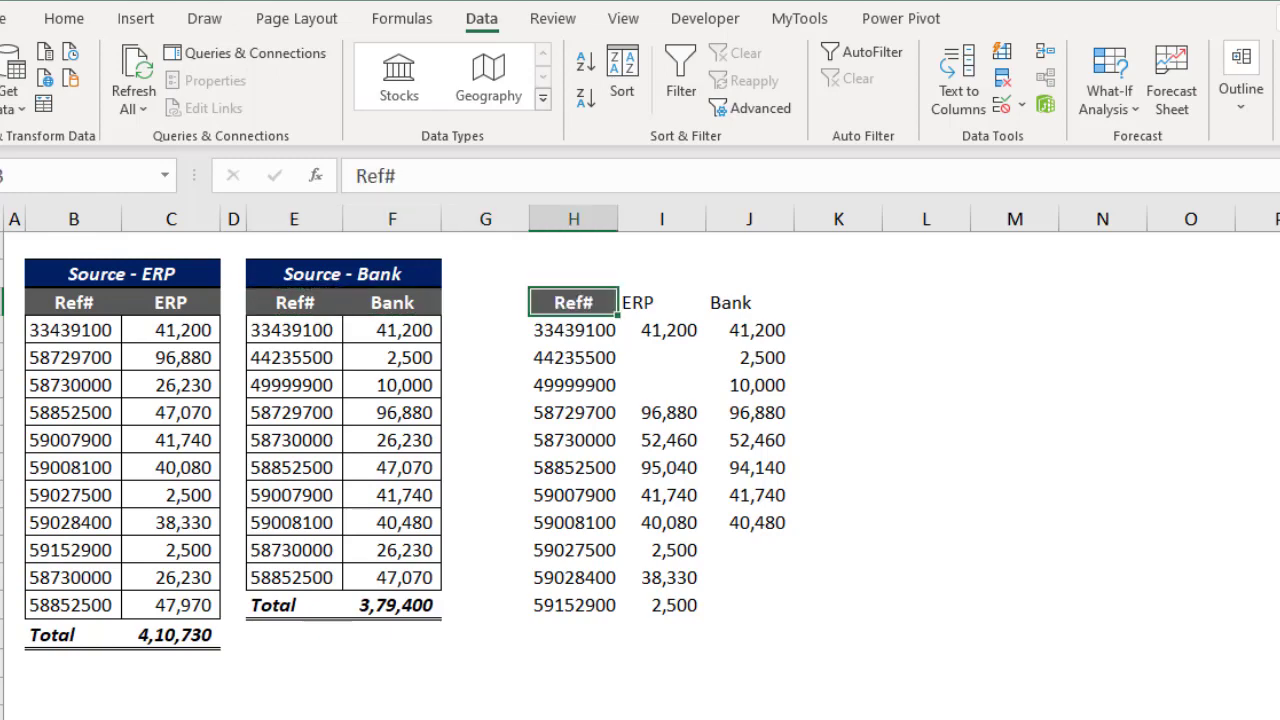
- Copy the ERP and Bank header formatting from C3 and F3 onto I3 and J3
key("Left")
key("Left")
key("Left")
key("Left")
key("Left")
key("ctrl+c")
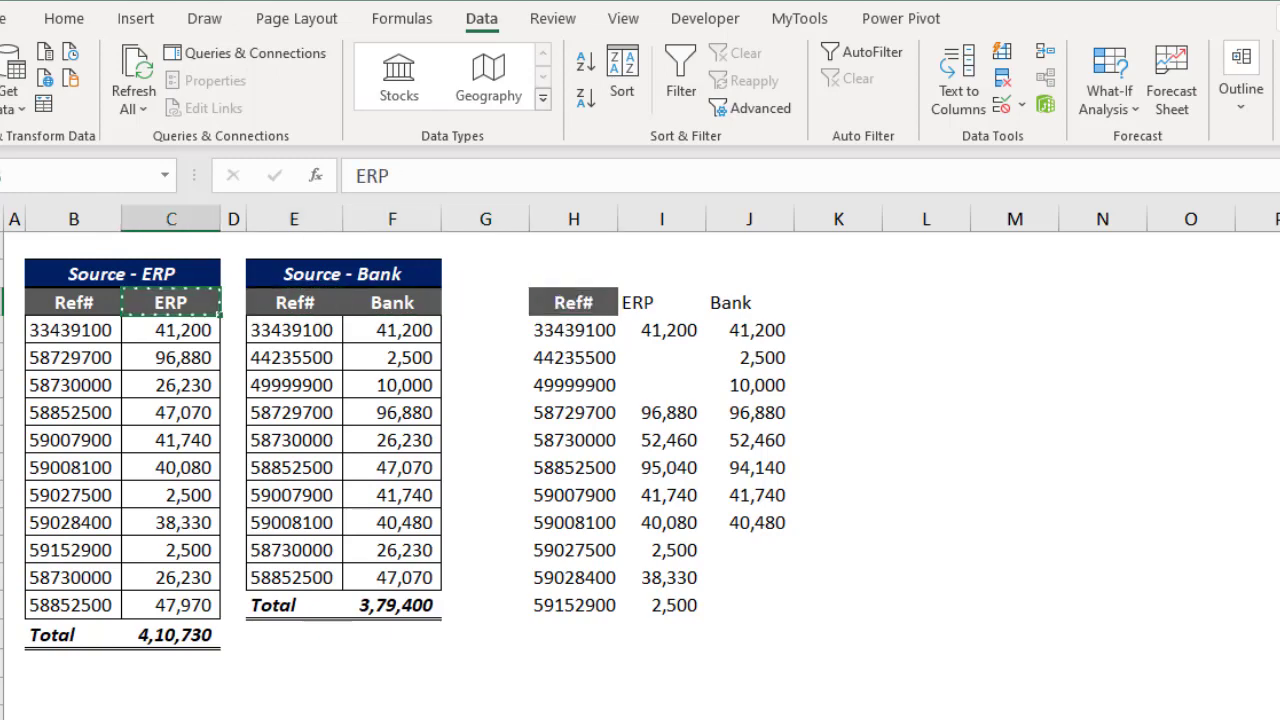
key("Right")
key("Right")
key("Right")
key("Right")
key("Right")
key("Right")
key("Return")
key("Left")
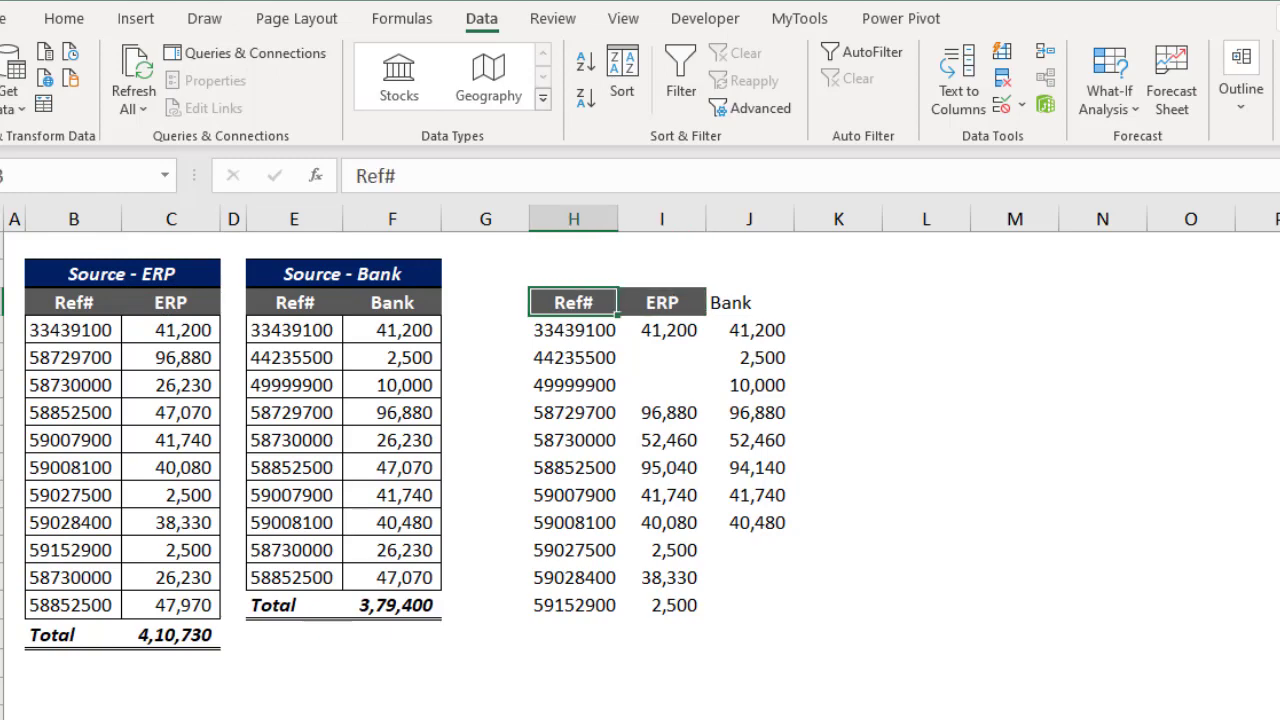
key("Left")
key("Left")
key("ctrl+c")
key("Right")
key("Right")
key("Right")
key("Return")
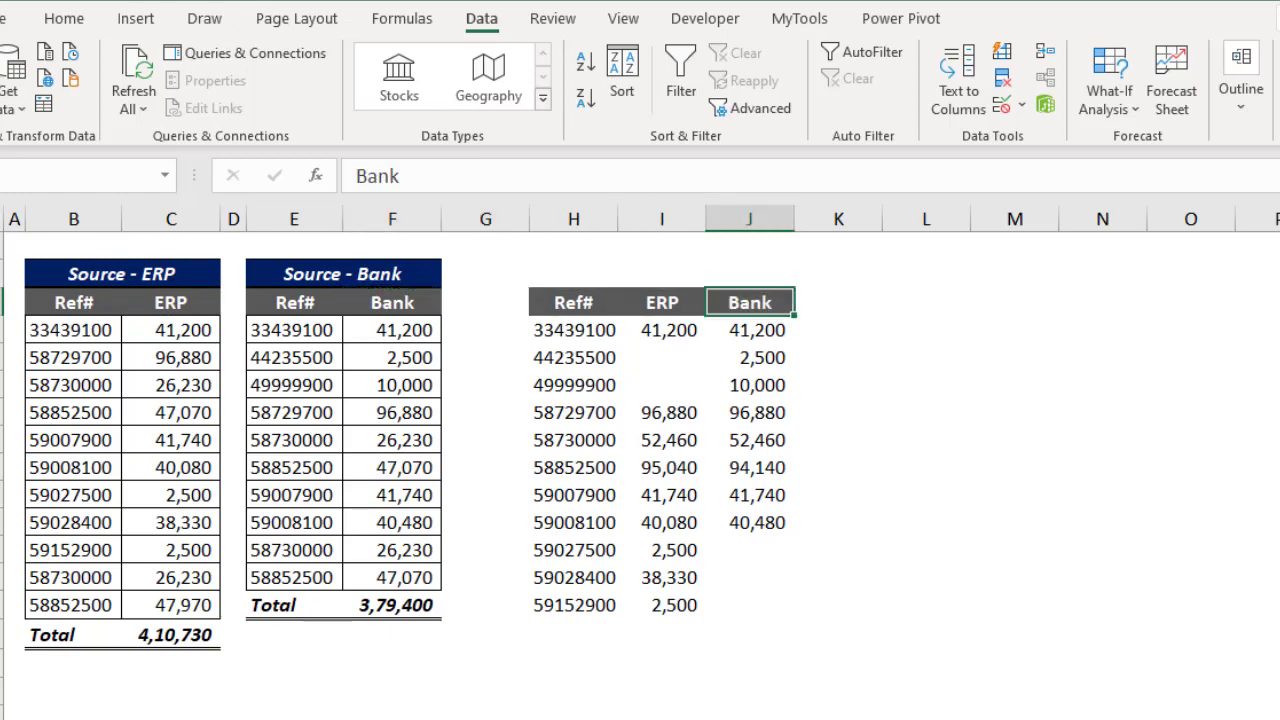
- Enter Diff as the header in K3
key("Right")
type("Diff")
key("Return")
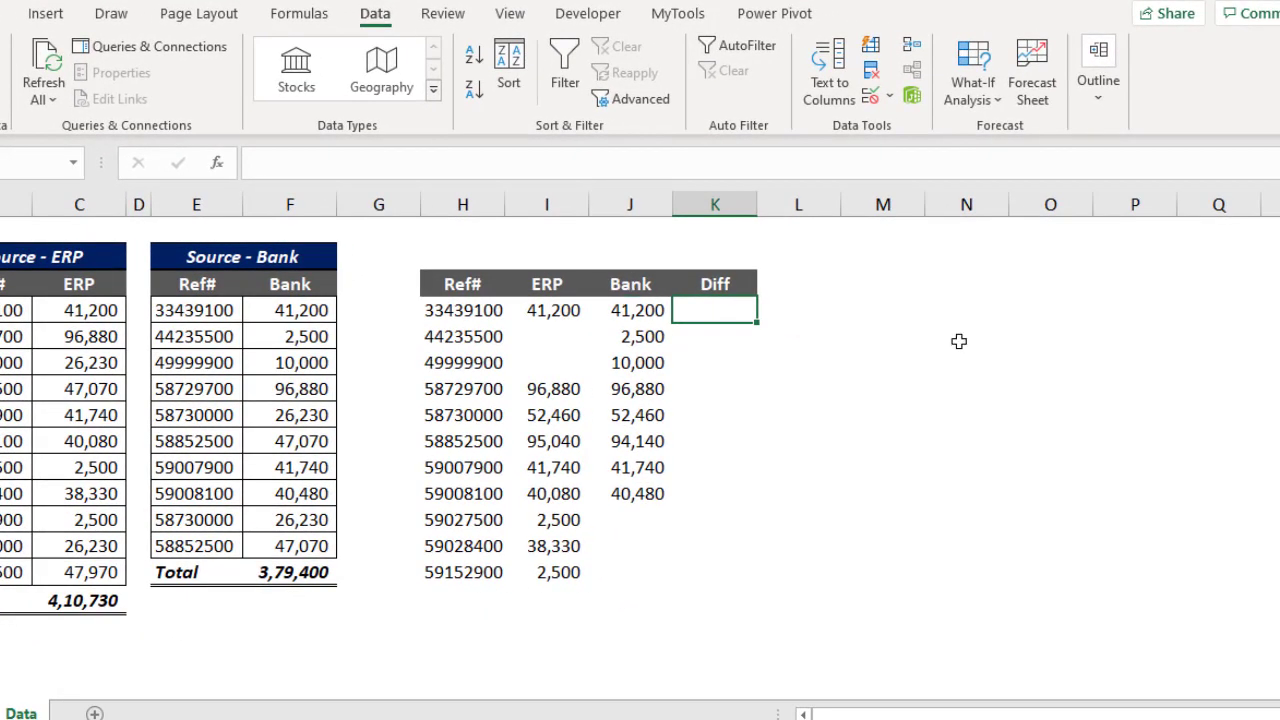
- Enter =J4-I4 in K4 and fill the Diff formula down to K14
type("=")
key("Left")
type("-")
key("Left")
key("Left")
key("Return")
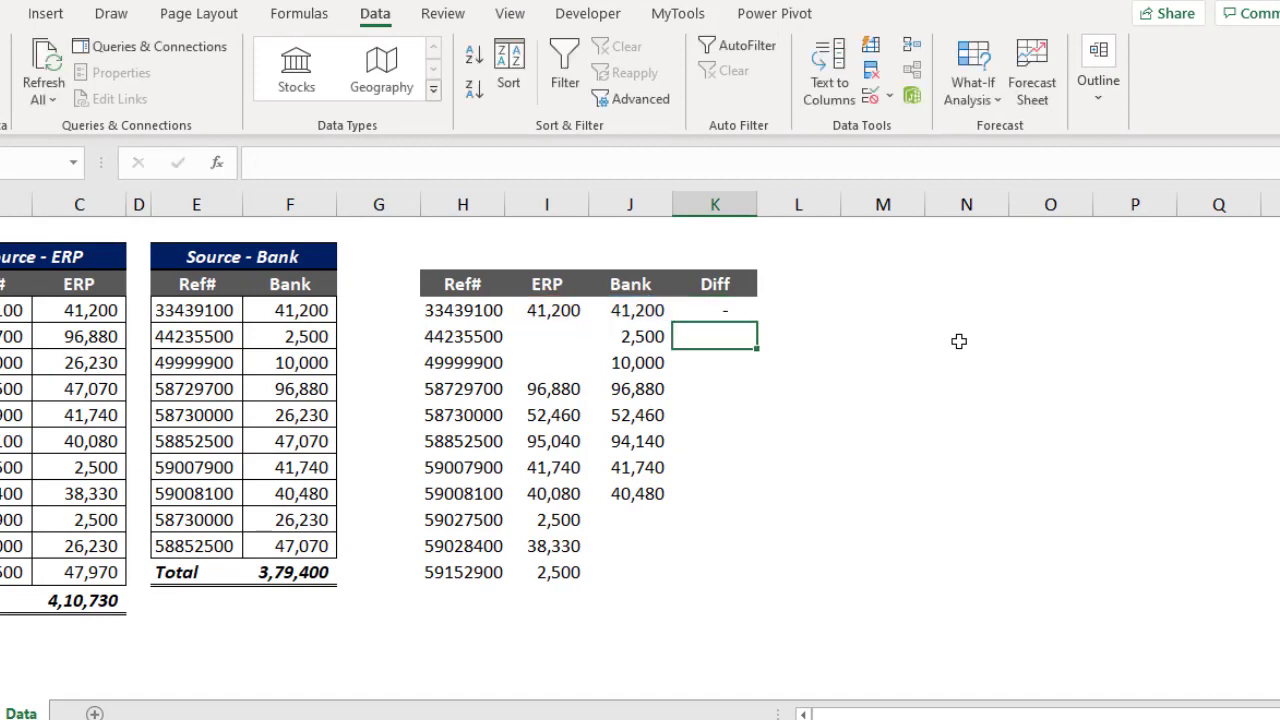
double_click(736, 312)
key("Escape")
left_click_drag(758, 322, 735, 583)
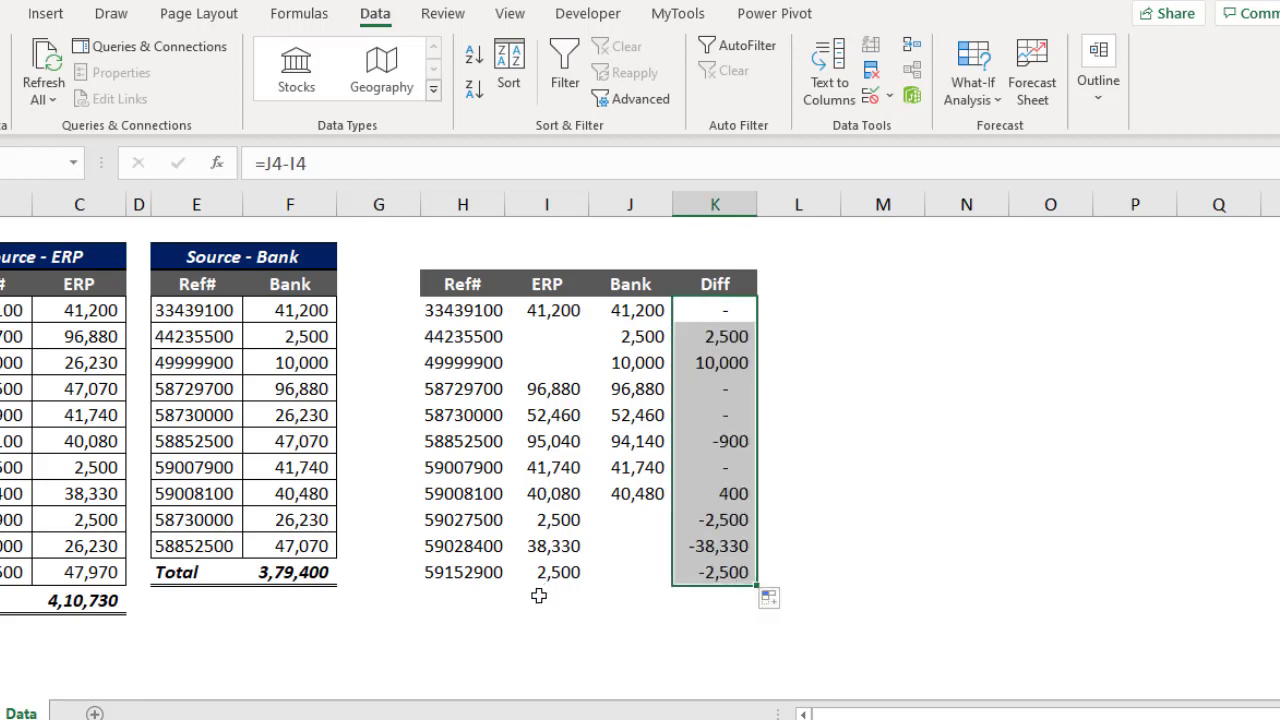
- Add a Remarks header in L3 and select the whole table H3:L14
left_click(786, 287)
type("Remarks")
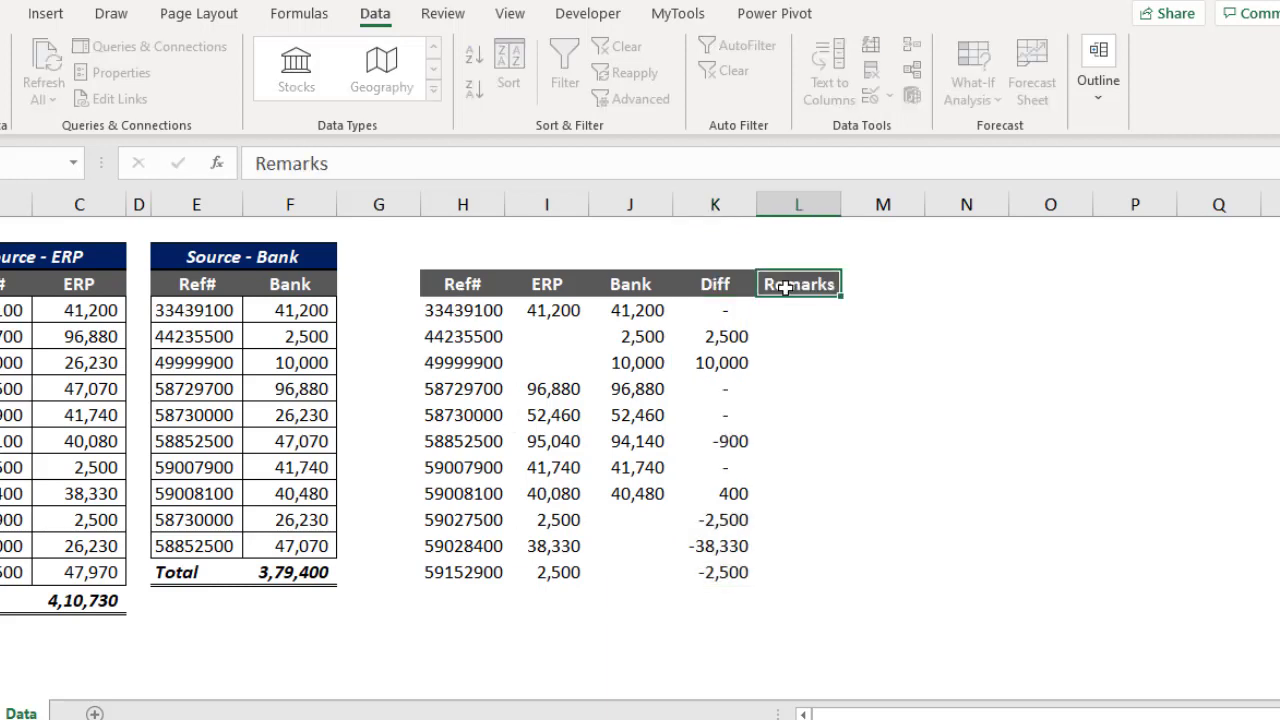
key("Return")
left_click_drag(451, 286, 837, 575)
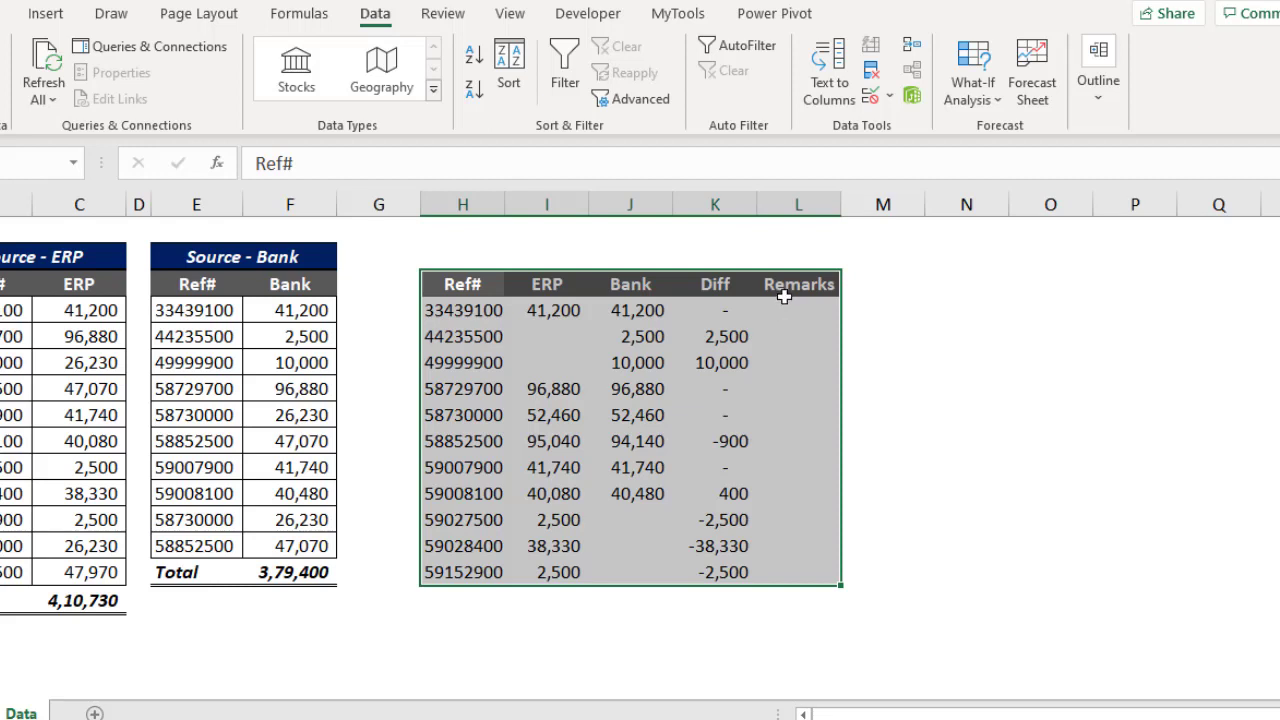
- Turn on table filters and label I1 and I2 '1st Filter' and 'Blanks'
left_click(566, 76)
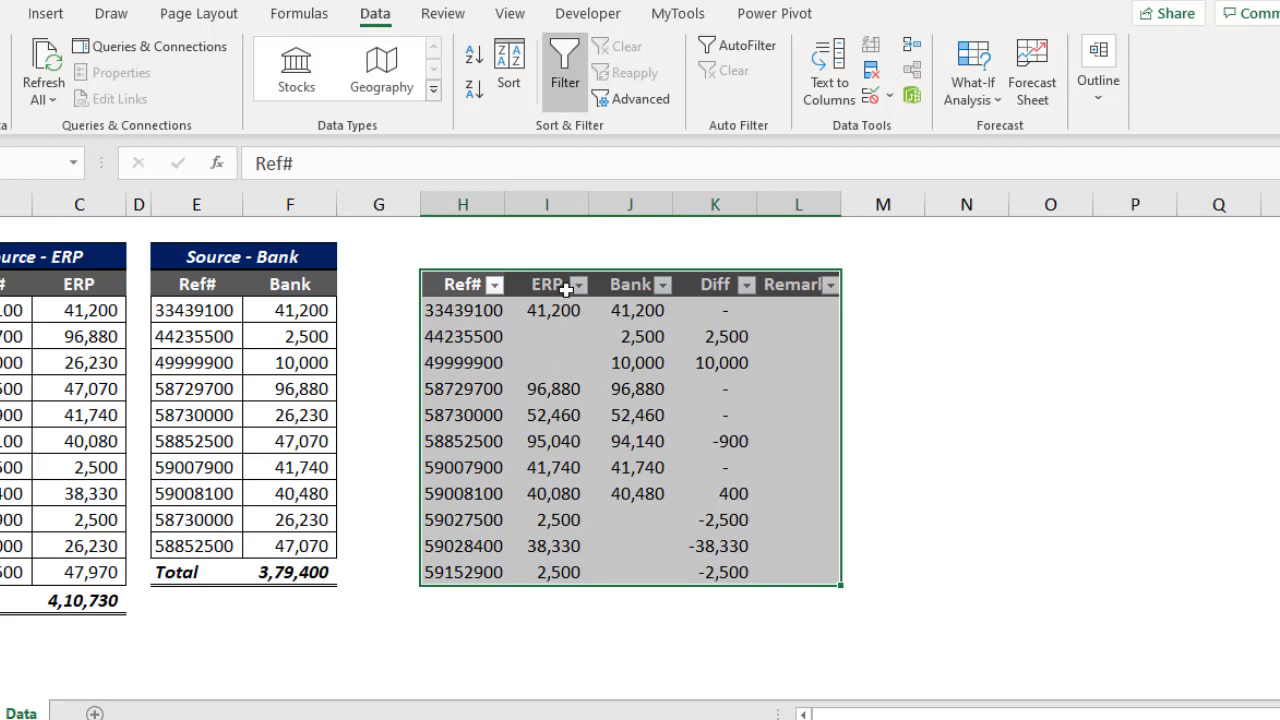
left_click(553, 255)
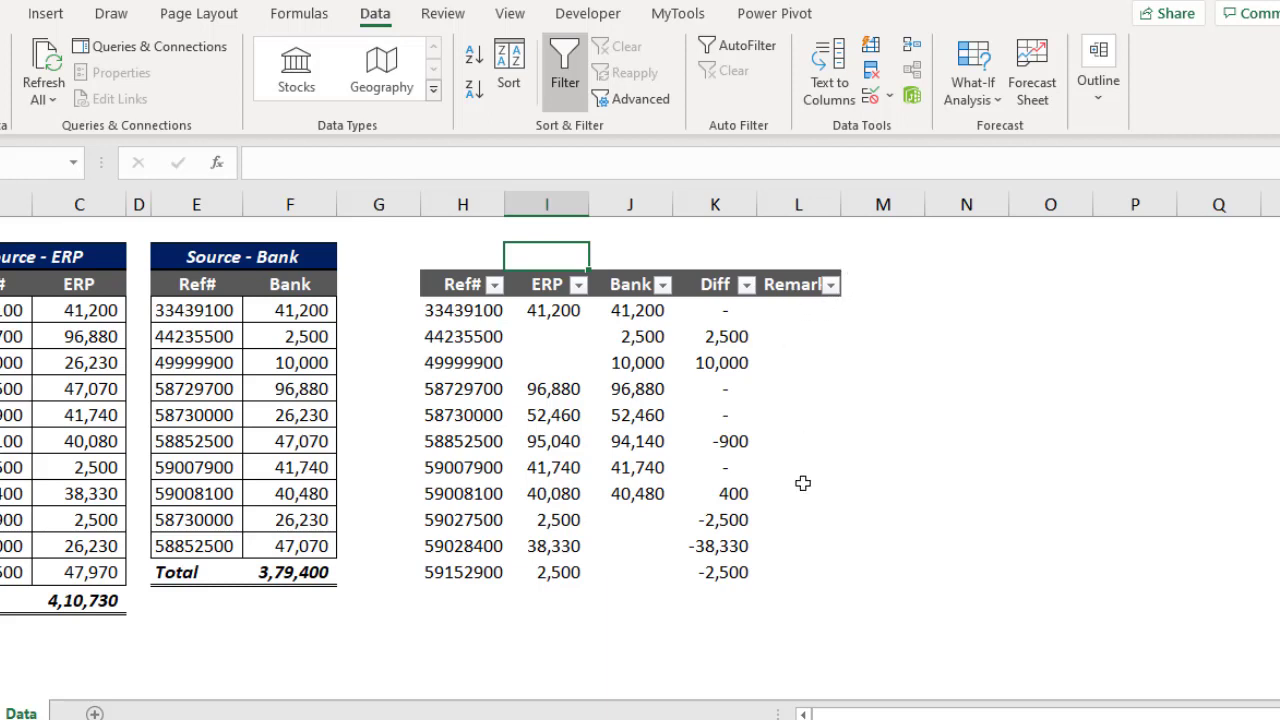
left_click(566, 227)
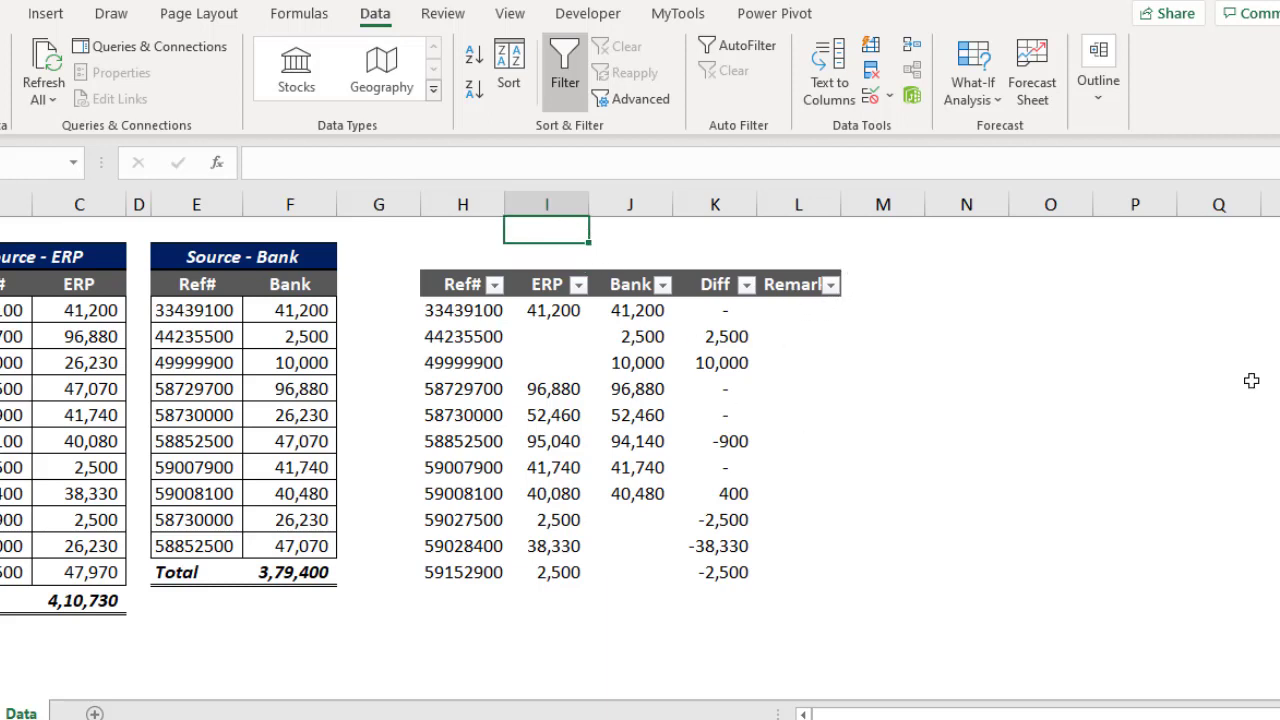
type("1st Filder")
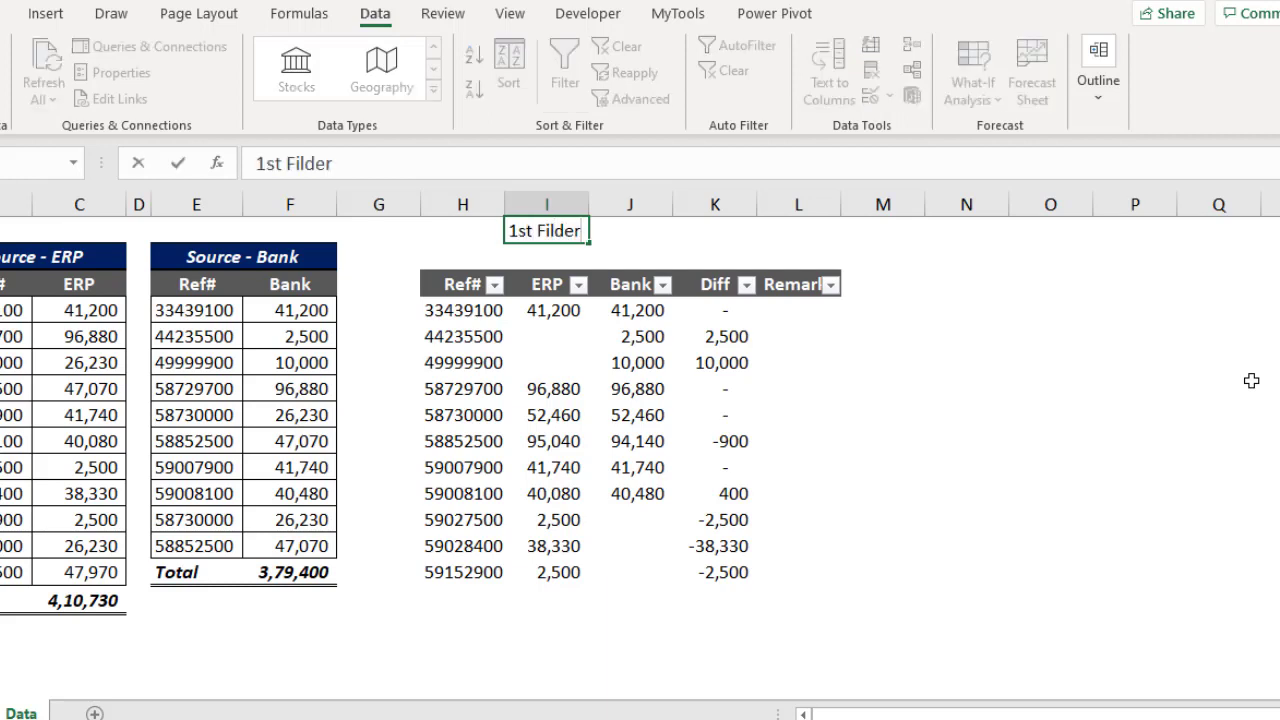
key("Num_Lock")
key("BackSpace")
key("BackSpace")
key("BackSpace")
type("ter")
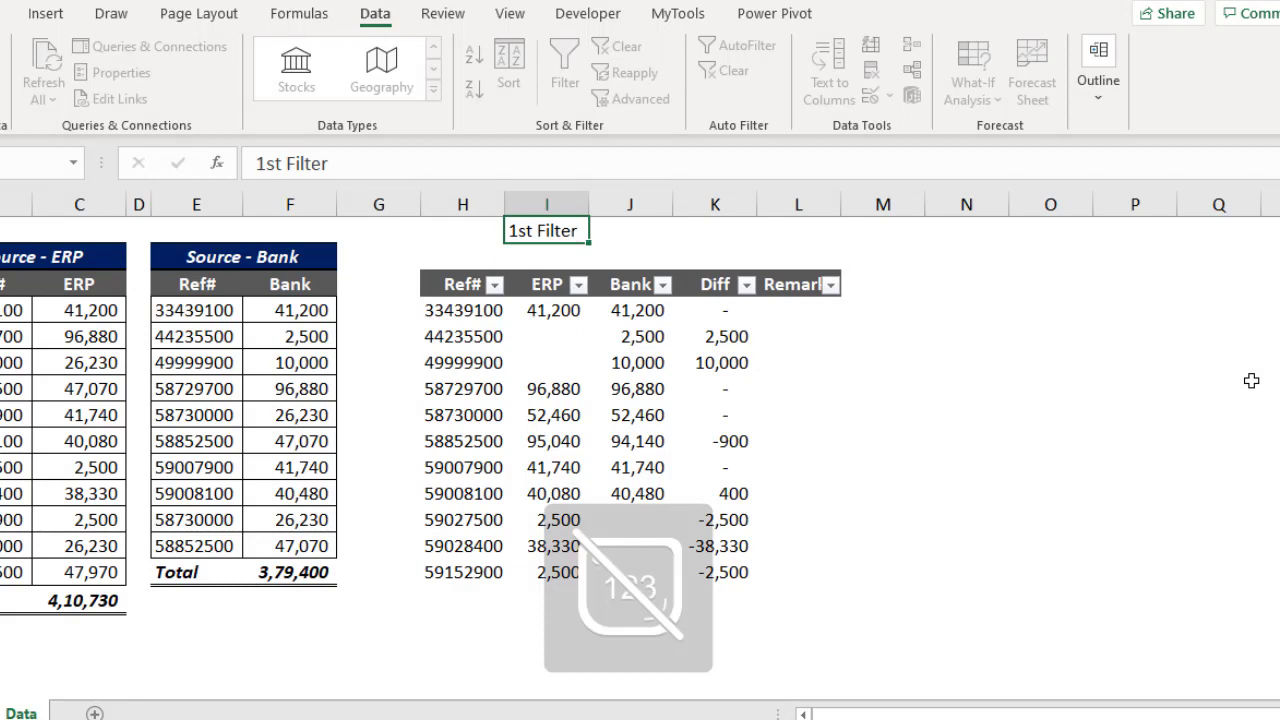
key("Return")
key("Num_Lock")
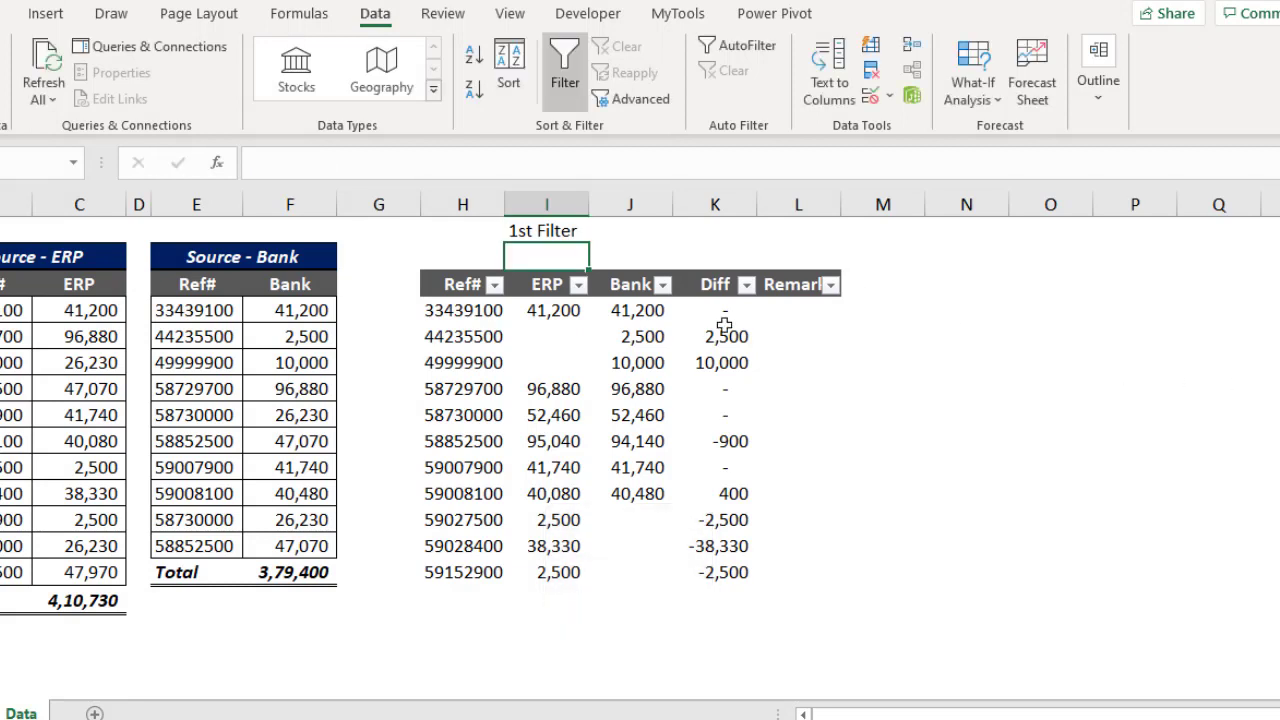
type("Blanks")
key("Return")
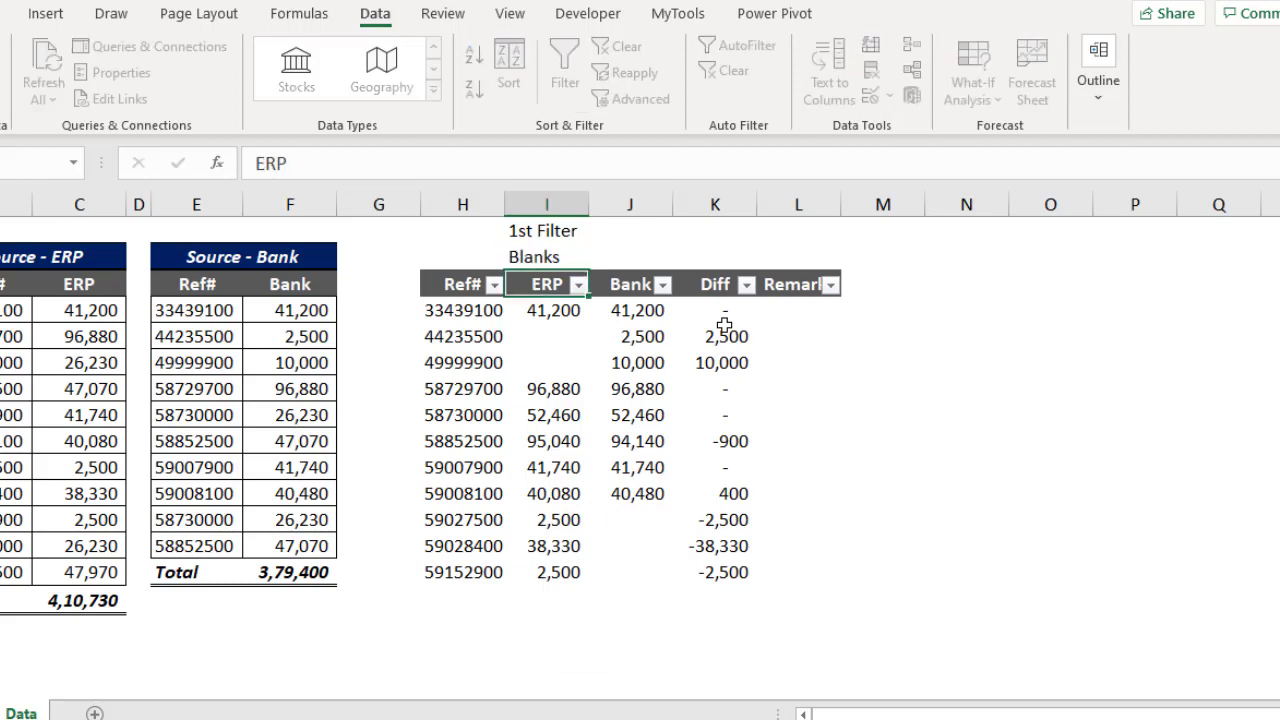
- Filter the ERP column to show only (Blanks)
left_click(579, 286)
left_click(350, 519)
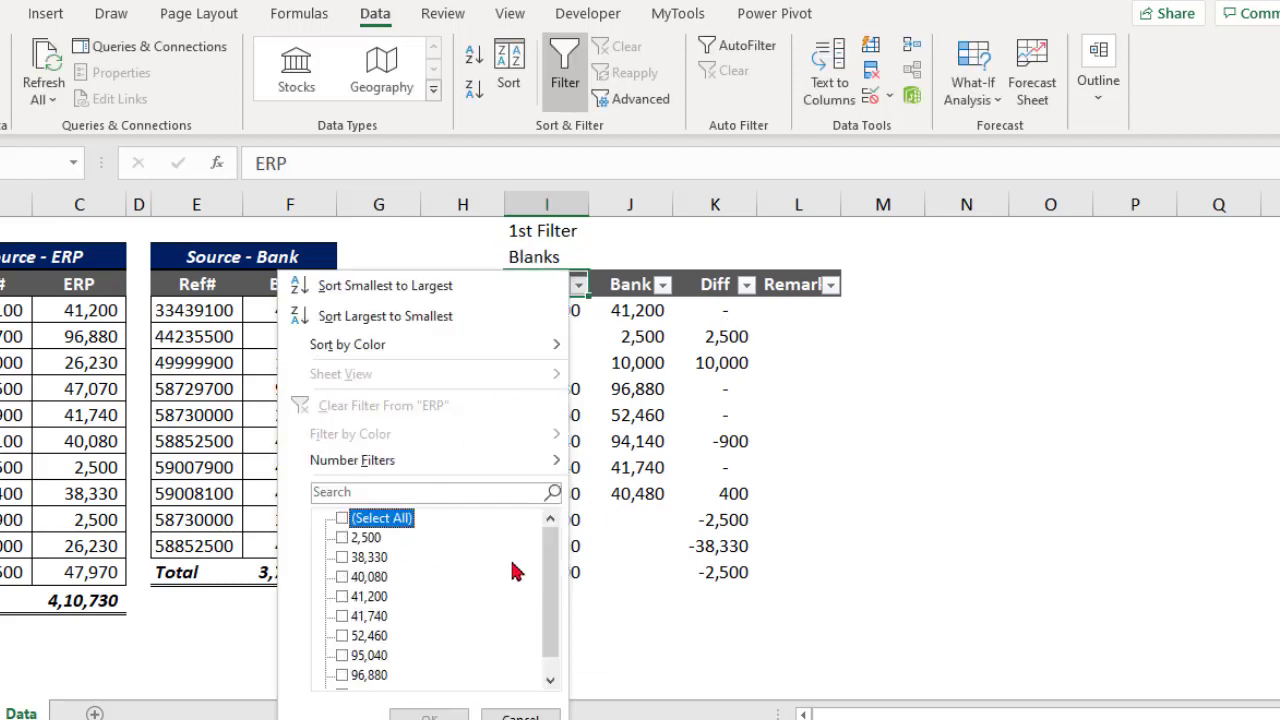
scroll(548, 590, "down", 1)
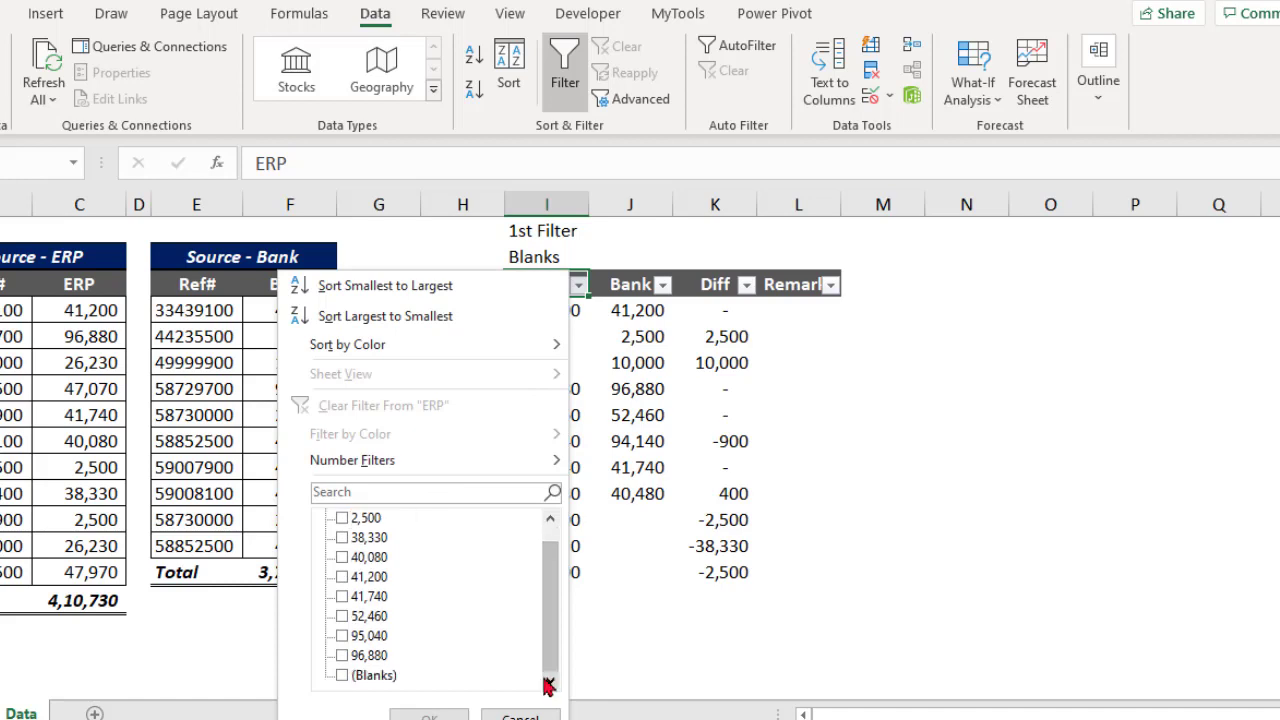
left_click(342, 675)
left_click(428, 716)
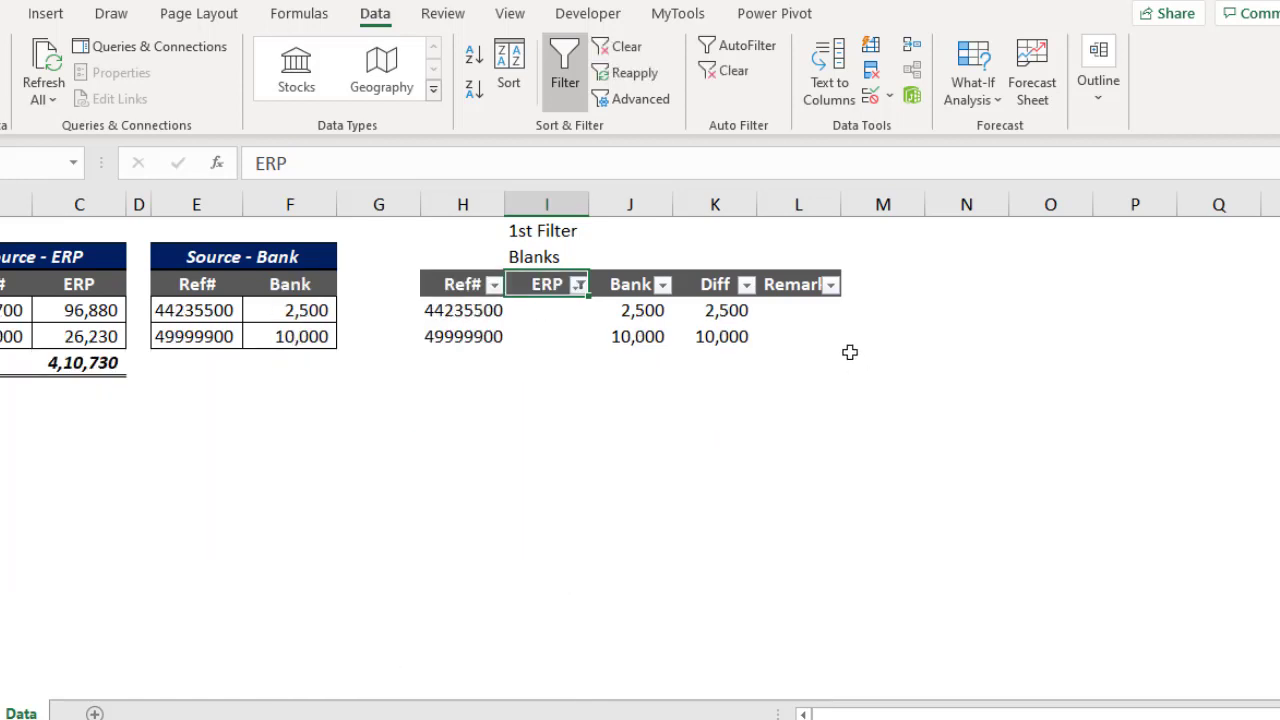
- Fill both visible Remarks cells with 'Available in Bank only' and clear the filter
left_click_drag(797, 312, 798, 340)
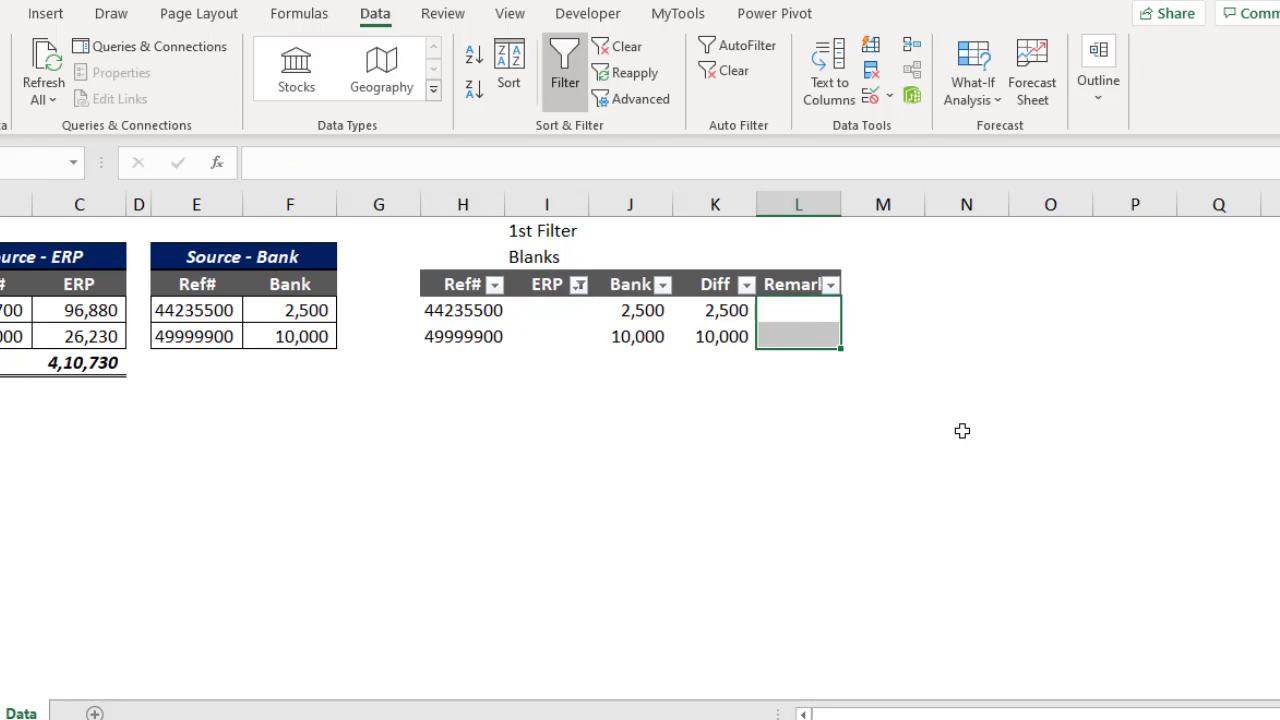
type("Available in Bank only")
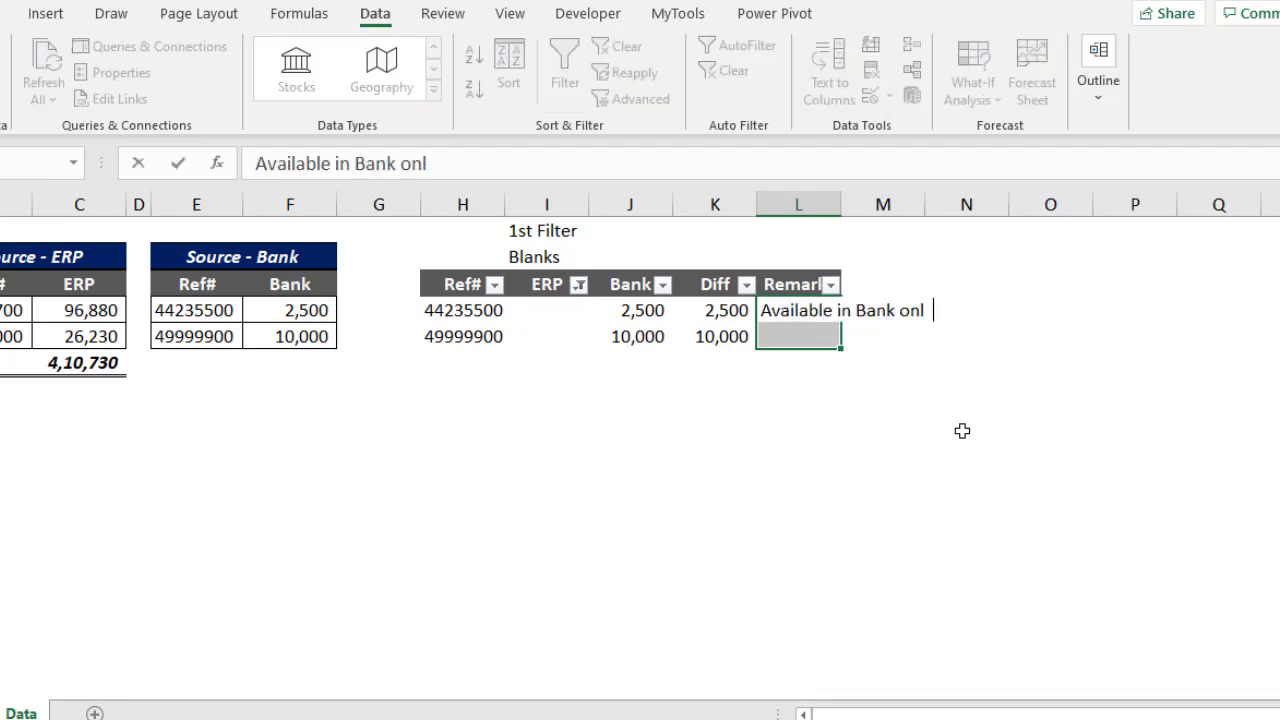
key("ctrl+Return")
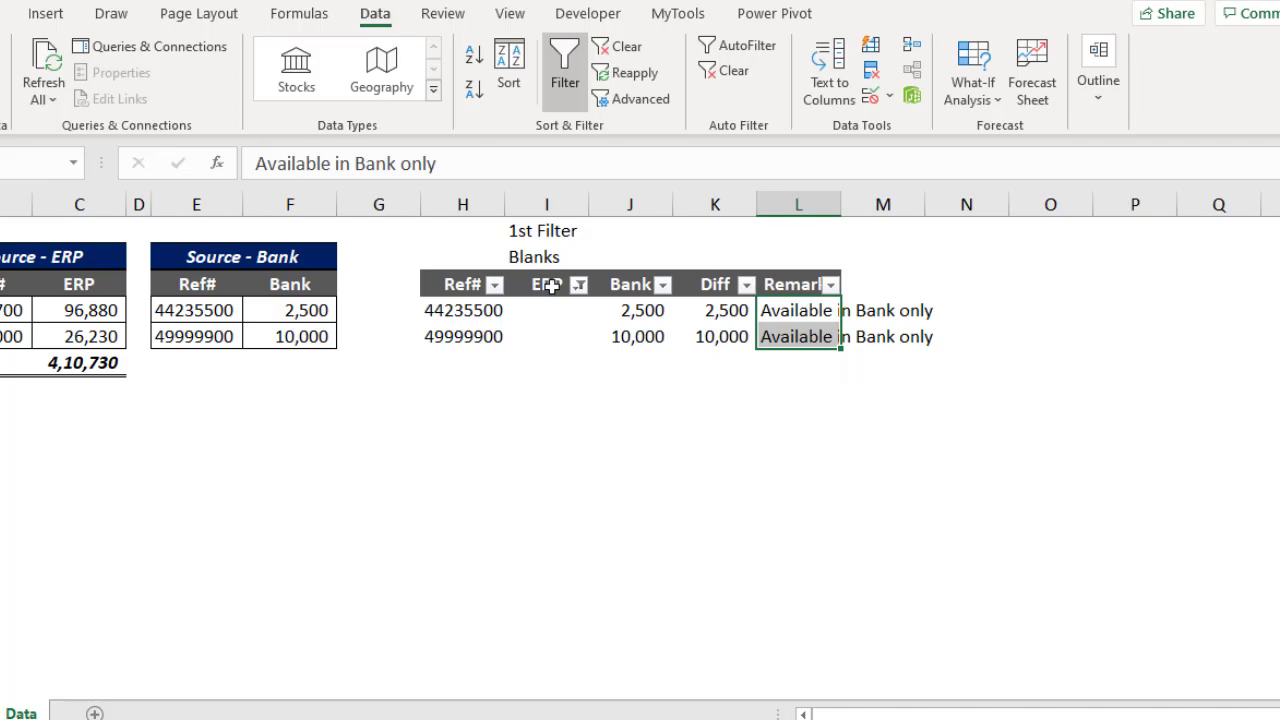
left_click(548, 286)
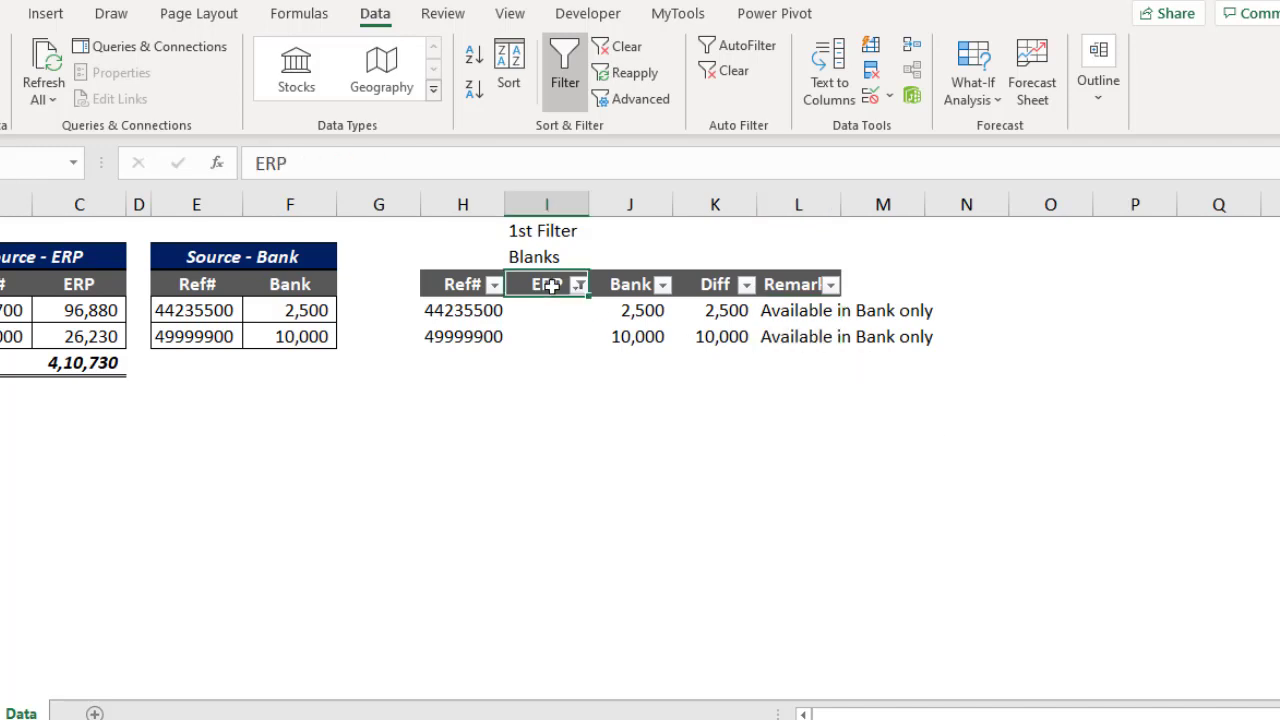
left_click(614, 55)
left_click(623, 234)
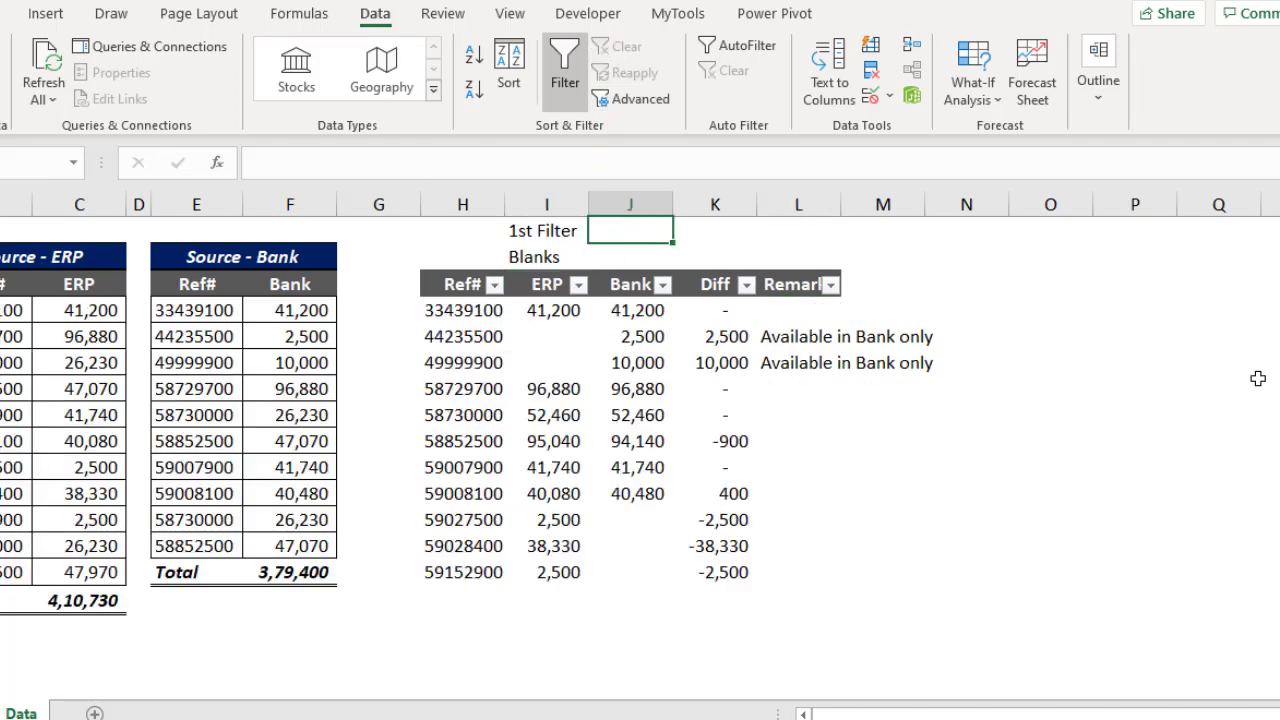
- Label J1 and J2 '2nd Filter' and 'Blanks'
type("2nd Filter")
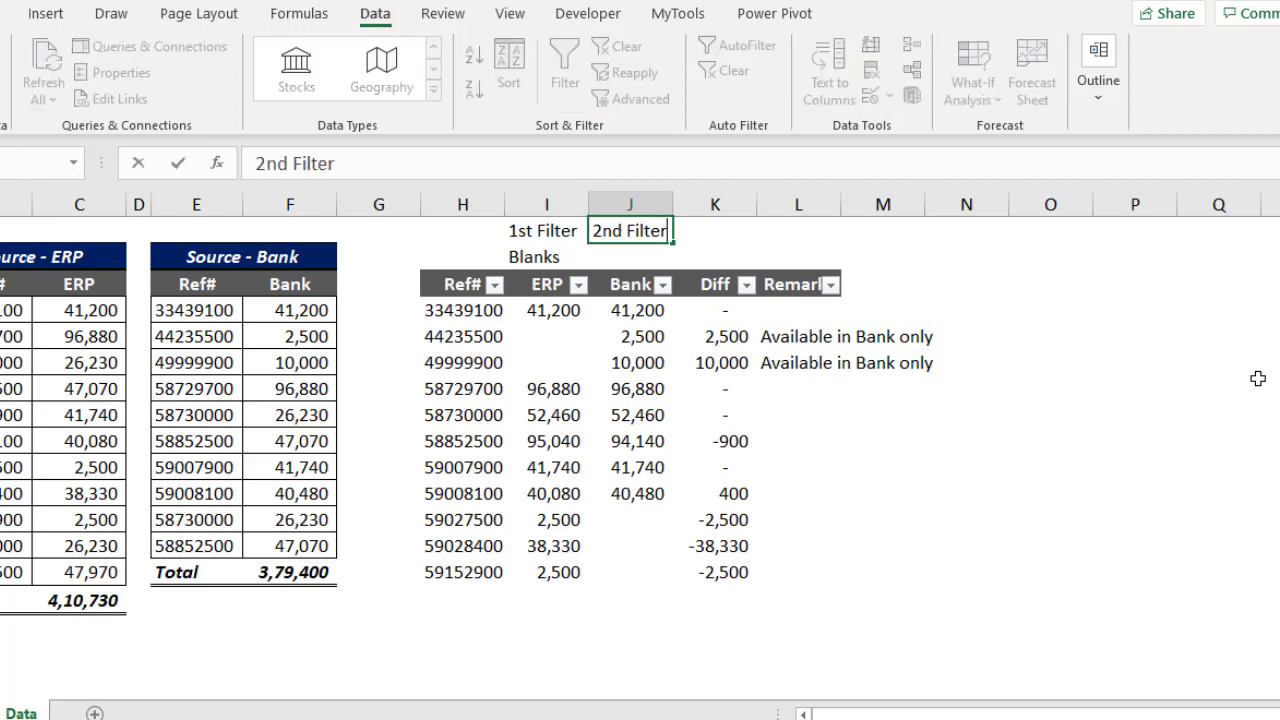
key("Return")
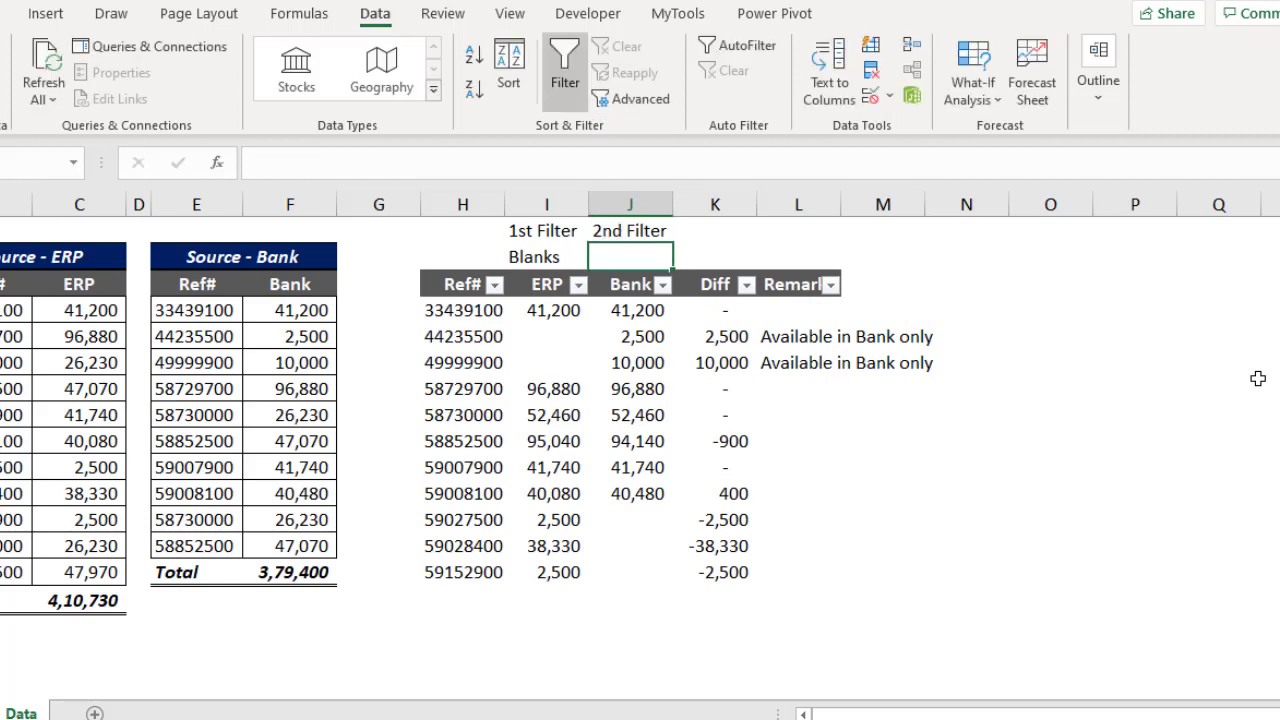
type("Blanks")
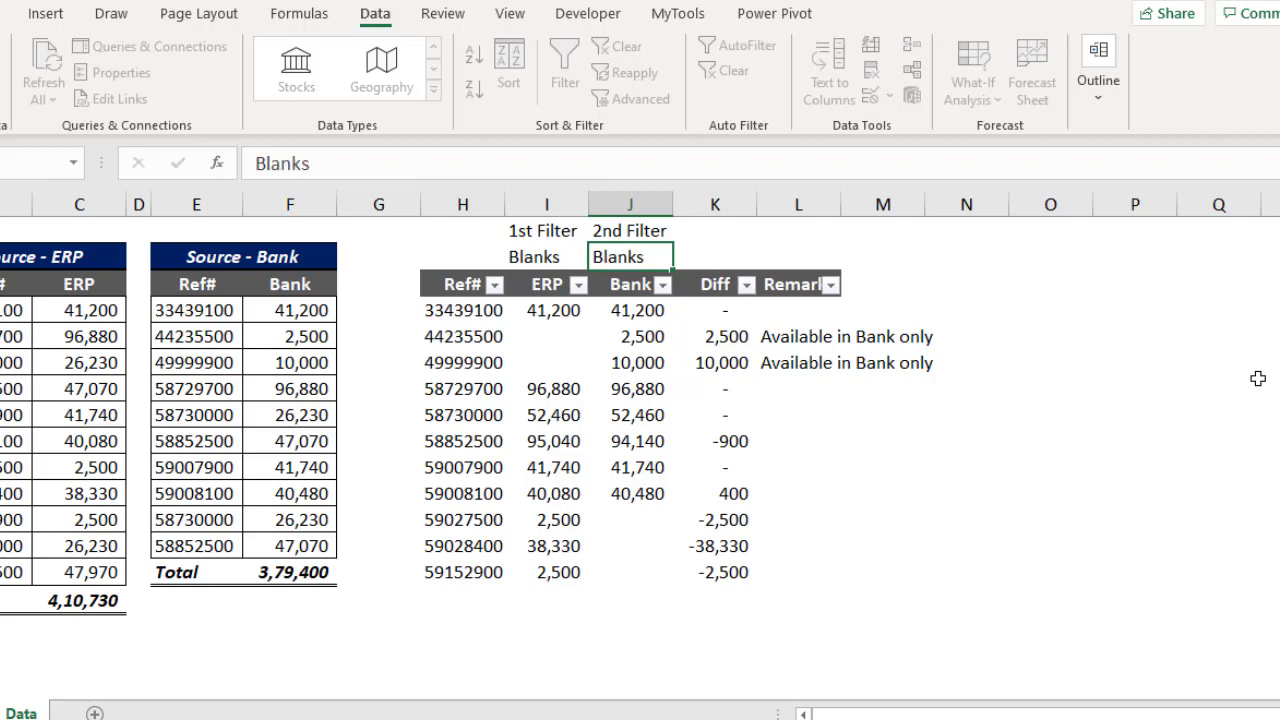
key("Return")
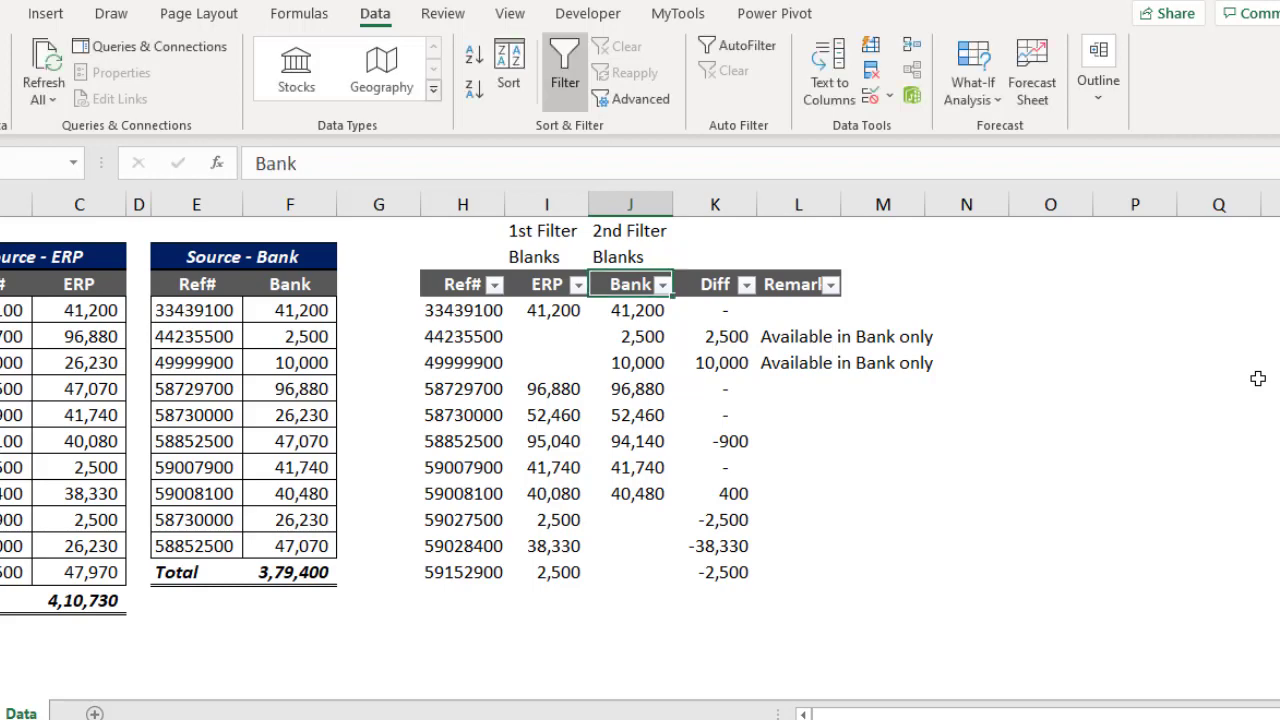
- Filter the Bank column to show only (Blanks)
left_click(662, 285)
left_click(432, 520)
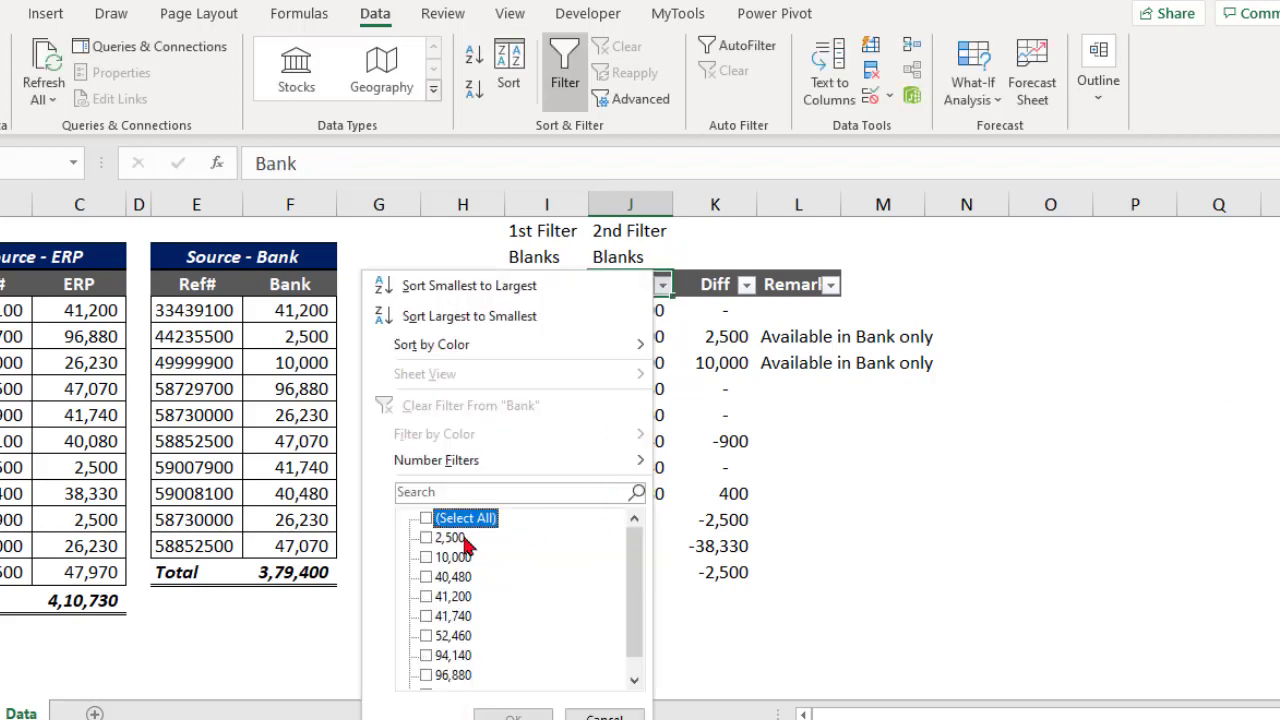
left_click(634, 680)
left_click(427, 675)
left_click(507, 716)
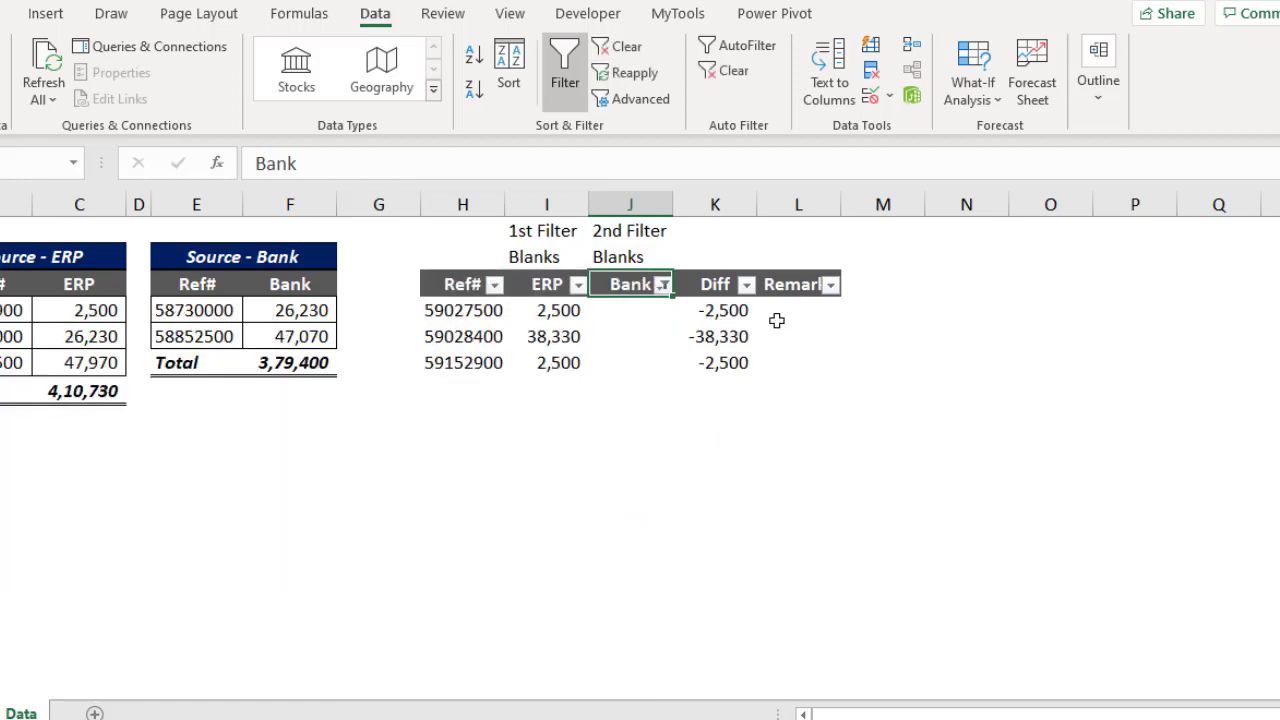
- Fill the three visible Remarks cells with 'Available in ERP only' and clear the filter
left_click_drag(780, 310, 789, 374)
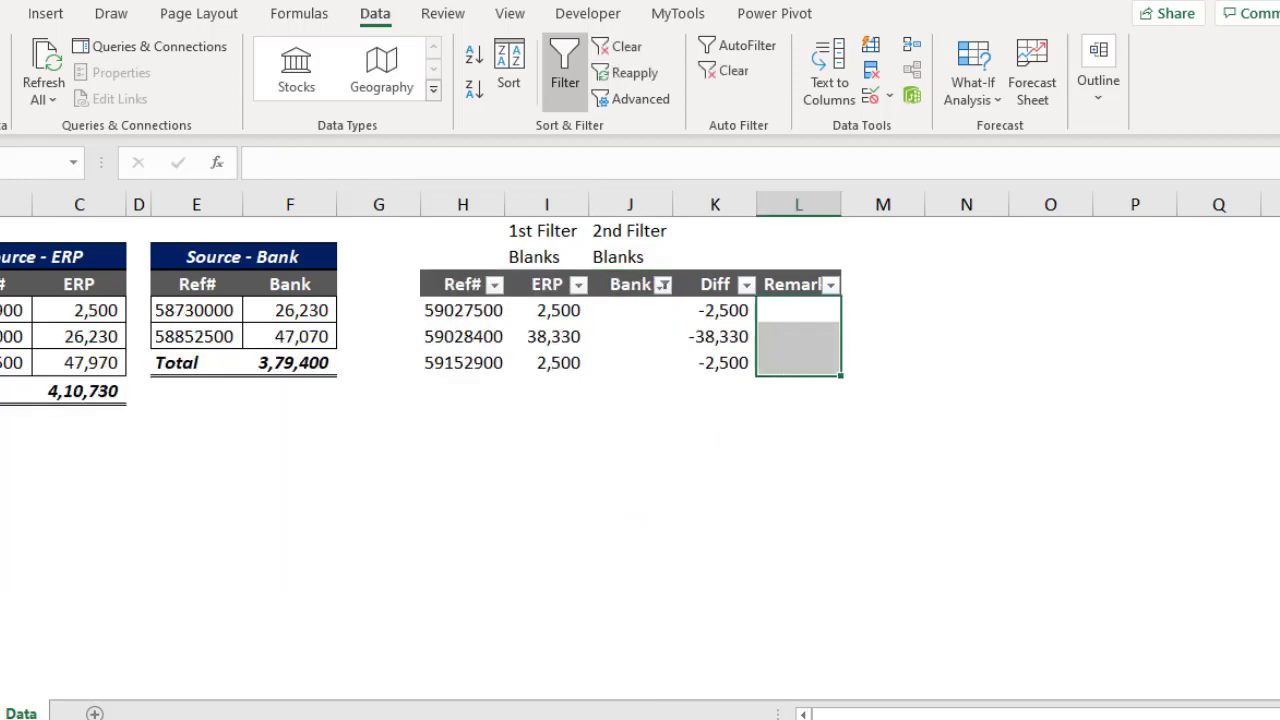
type("Available in E")
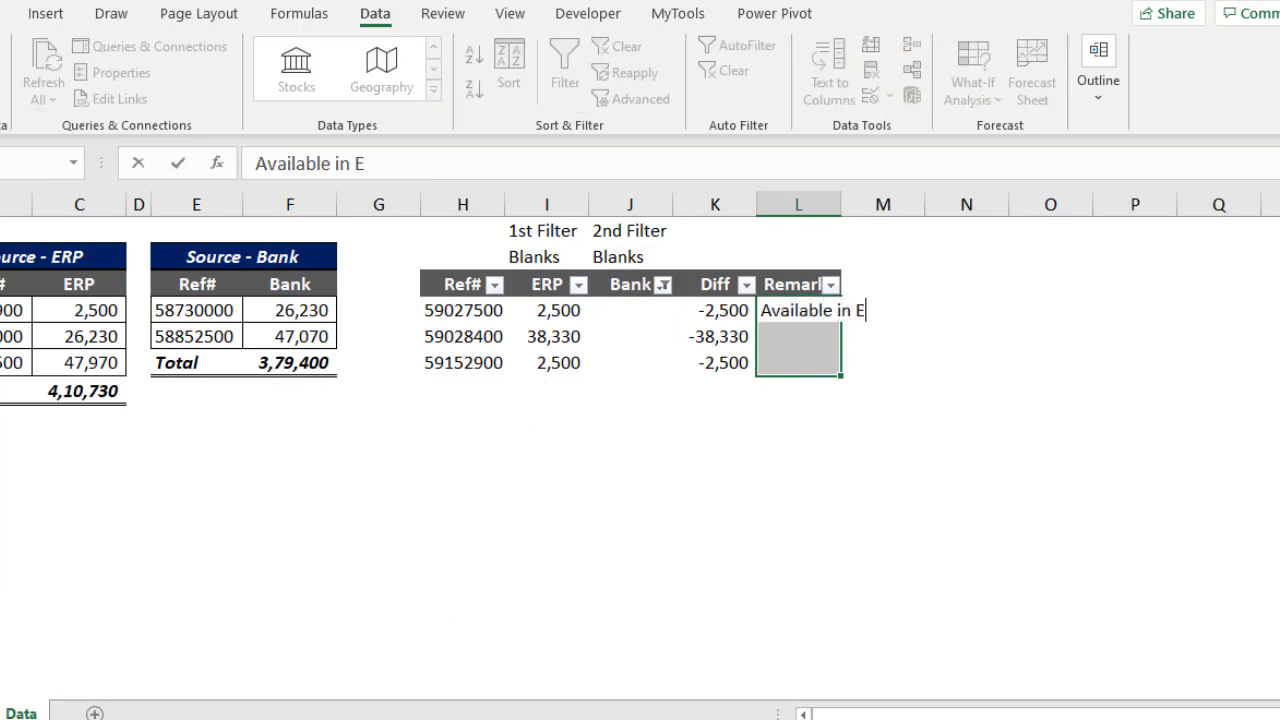
type("RP only")
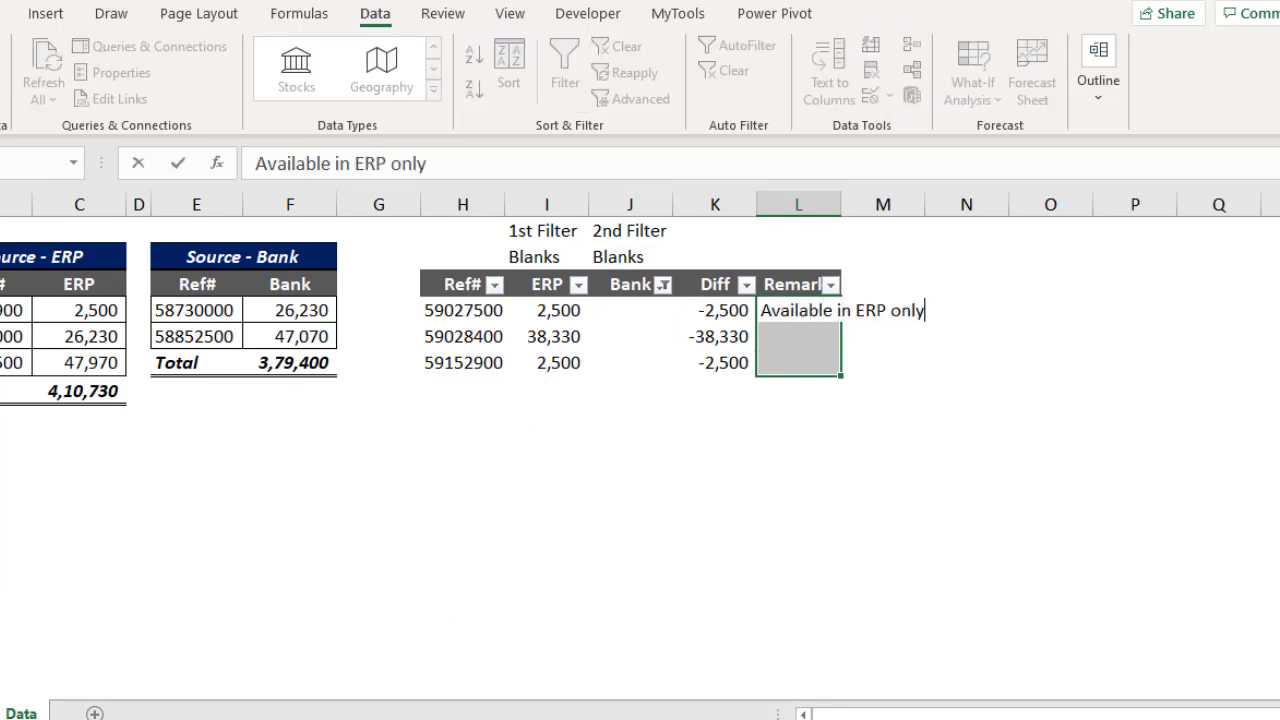
key("ctrl+Return")
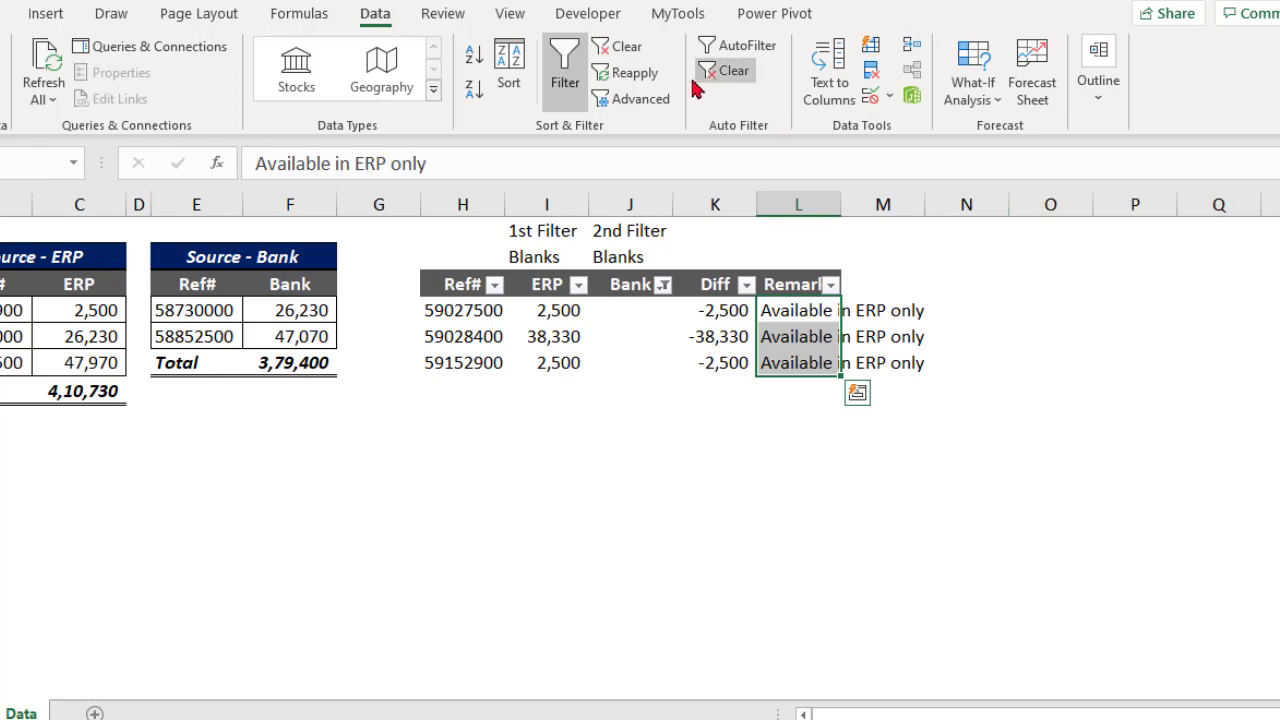
left_click(612, 46)
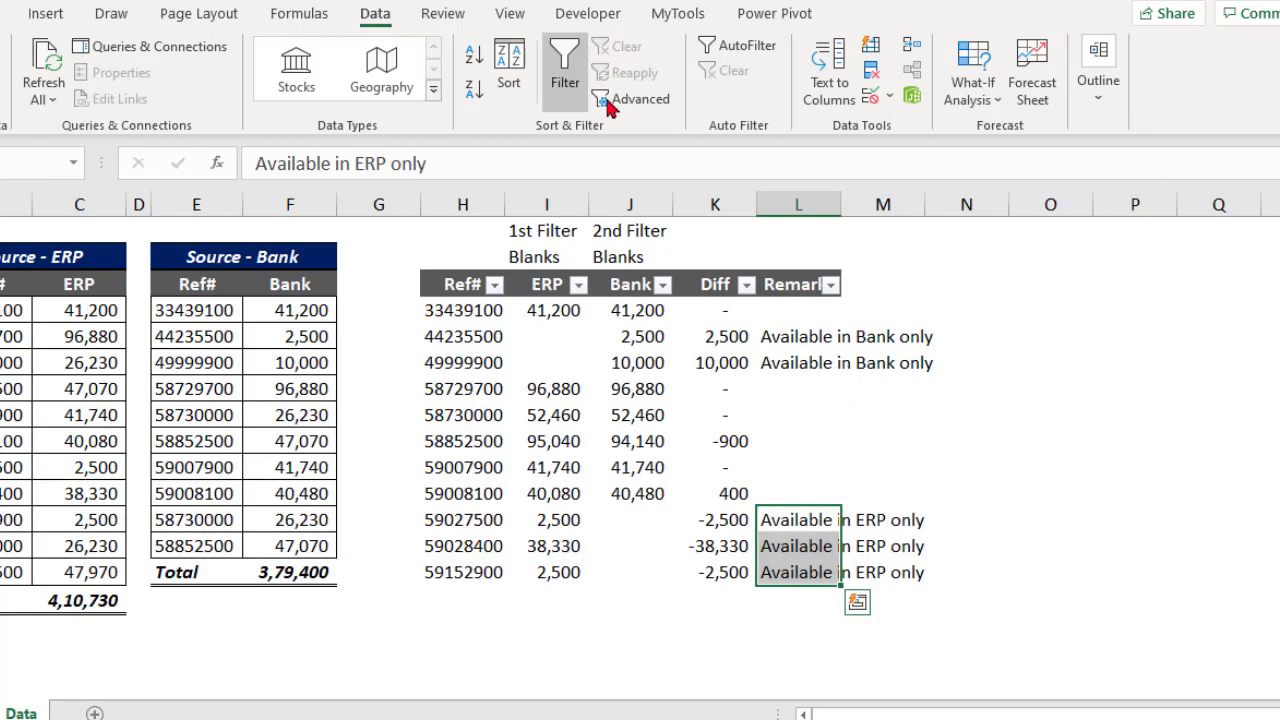
left_click(706, 288)
left_click(712, 229)
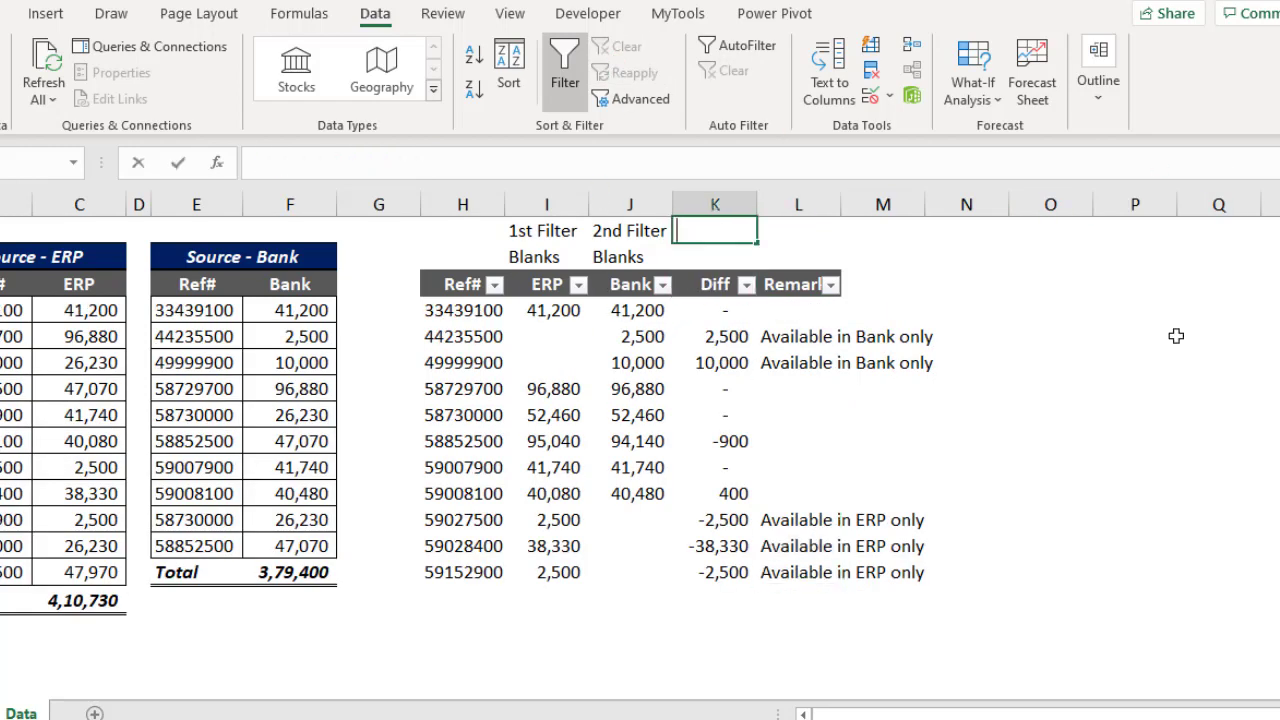
- Label K1 and K2 '3rd Filter' and '0s'
type("3rd Filter")
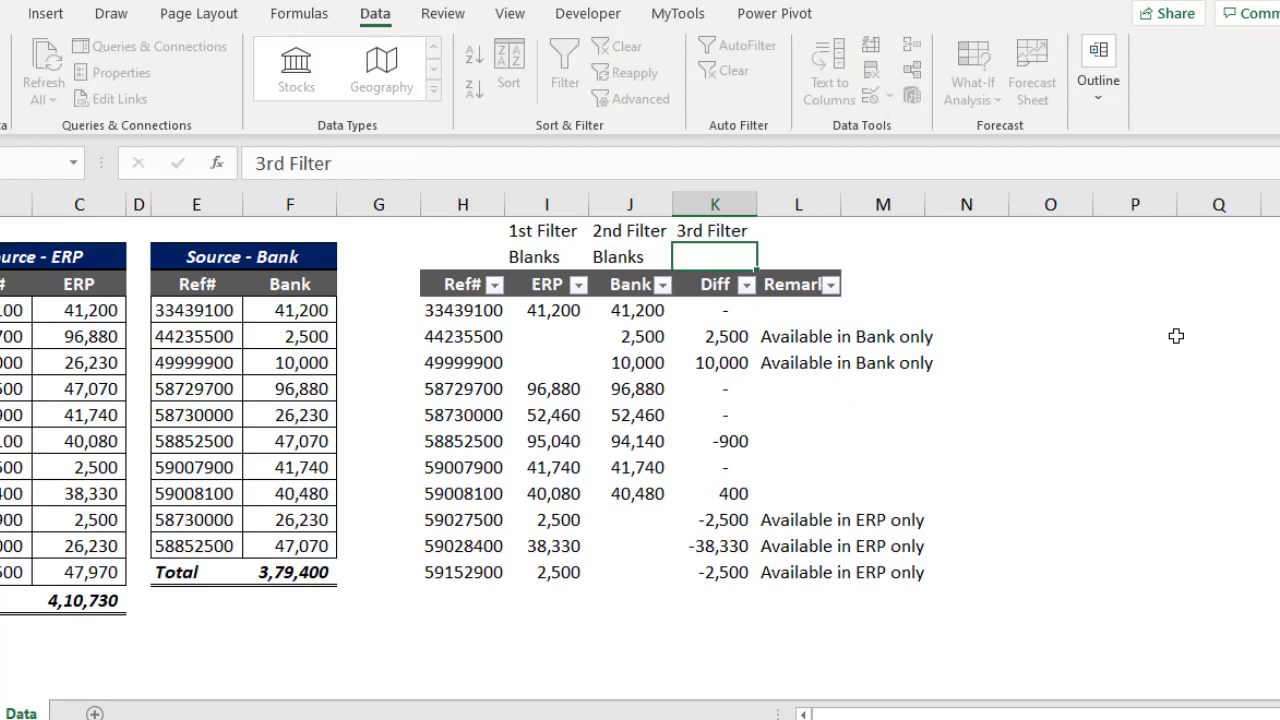
key("Return")
type("0s")
key("Return")
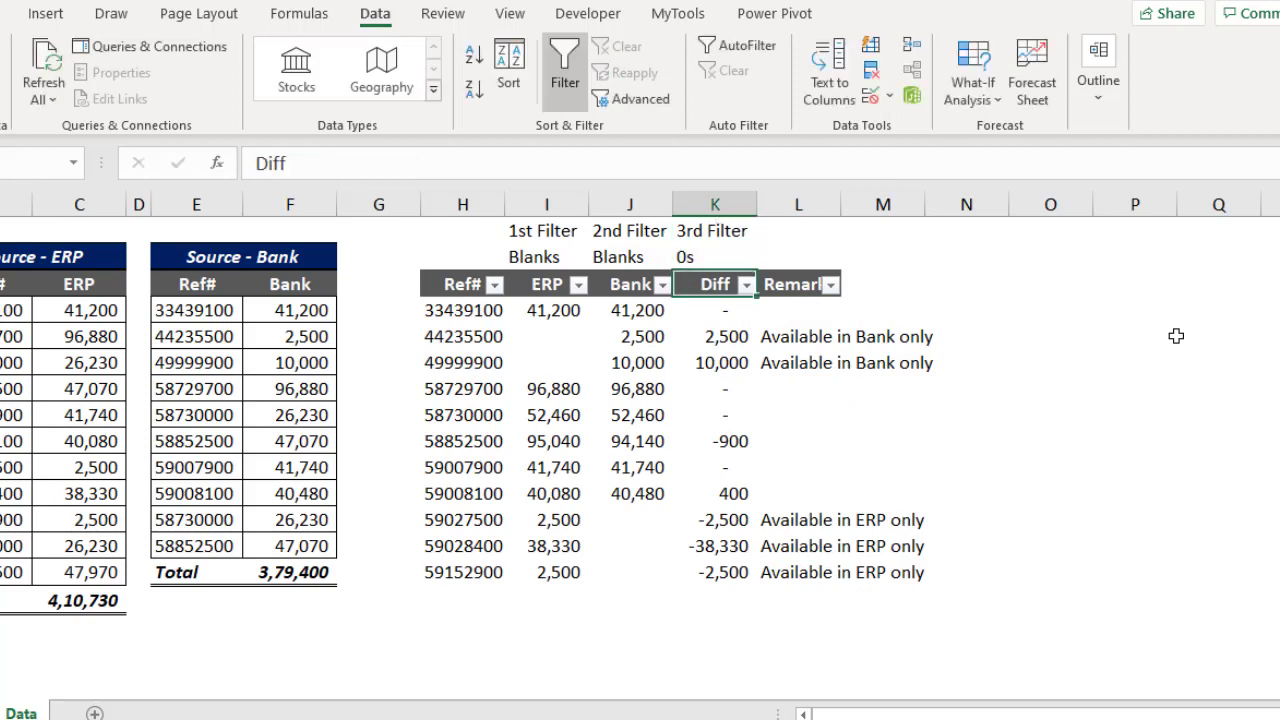
- Filter the Diff column to show only 0 values
left_click(747, 286)
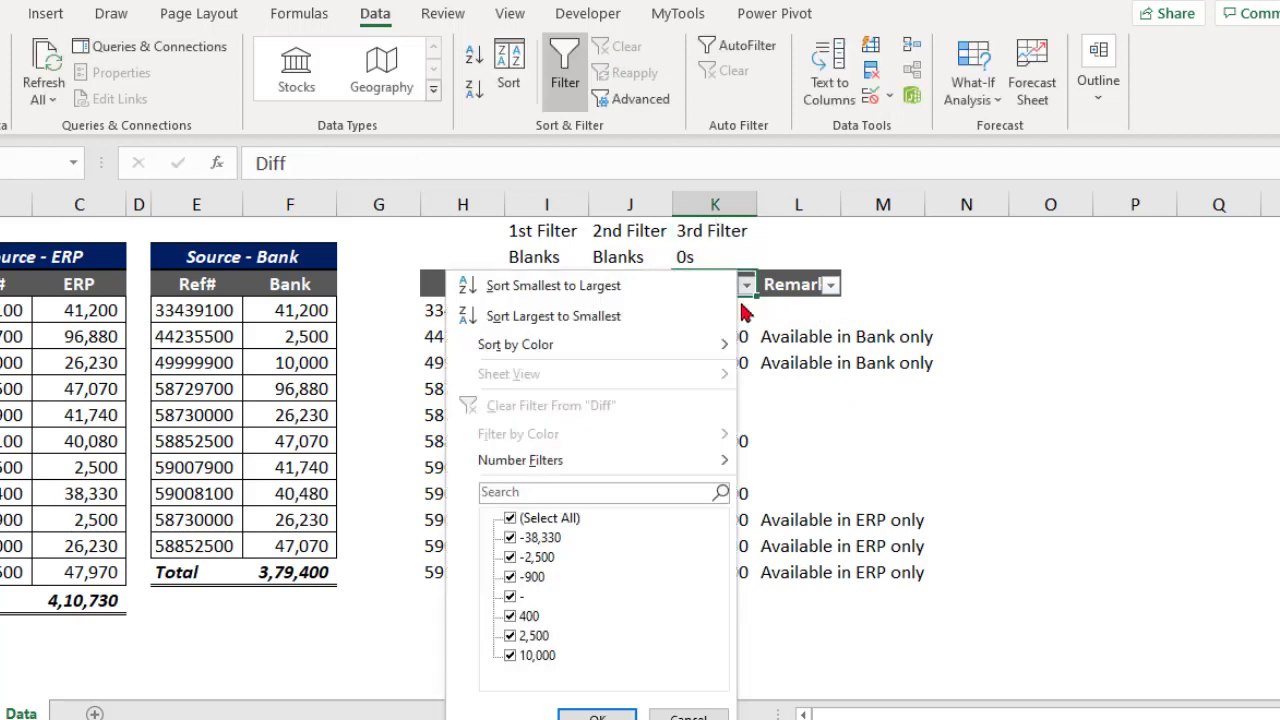
left_click(509, 518)
left_click(511, 596)
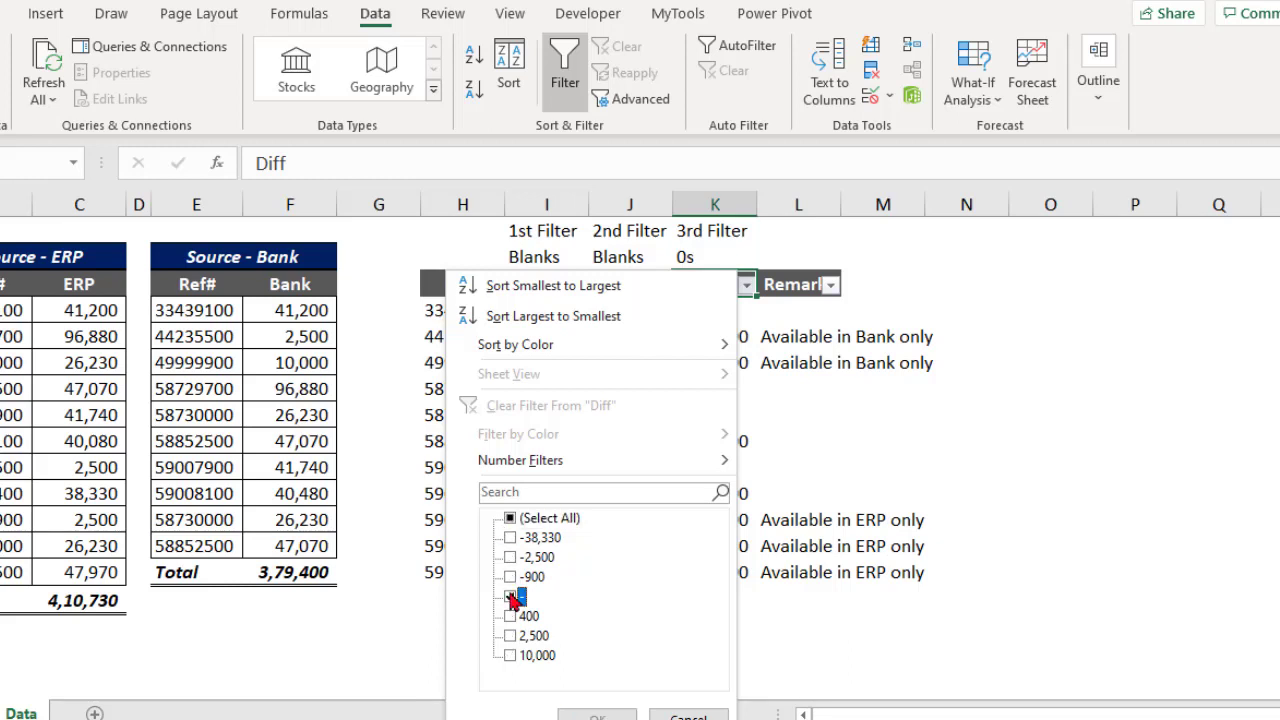
left_click(597, 714)
- Fill the four visible Remarks cells with 'Reconciled', clear the filter, and type '4th Filter' in L1
left_click_drag(808, 309, 814, 398)
key("alt+semicolon")
type("Recon")
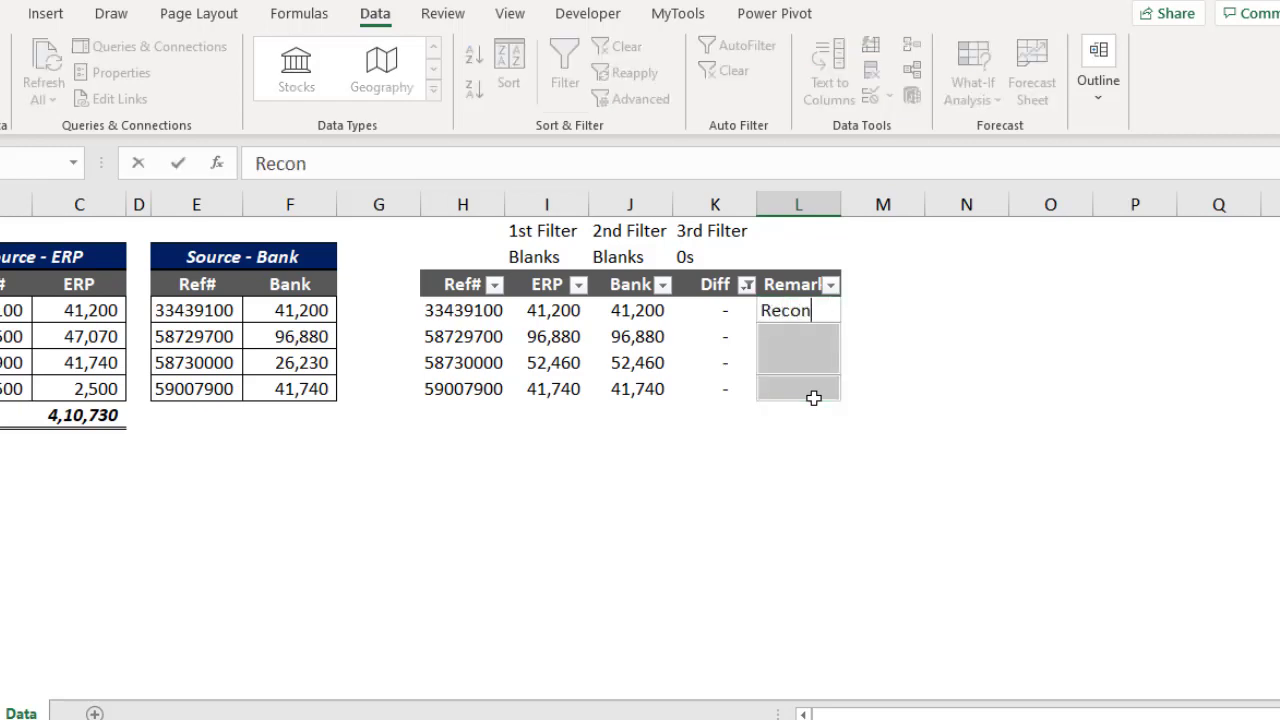
type("ciled")
key("ctrl+Return")
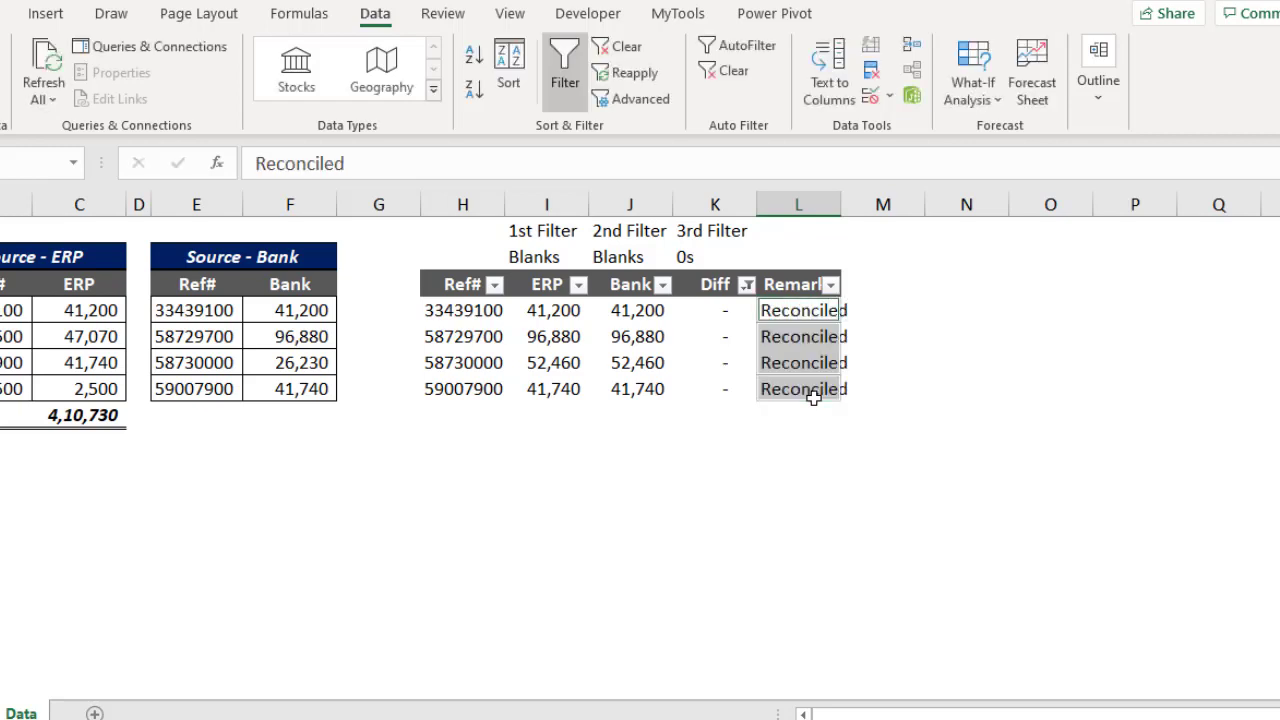
left_click(724, 290)
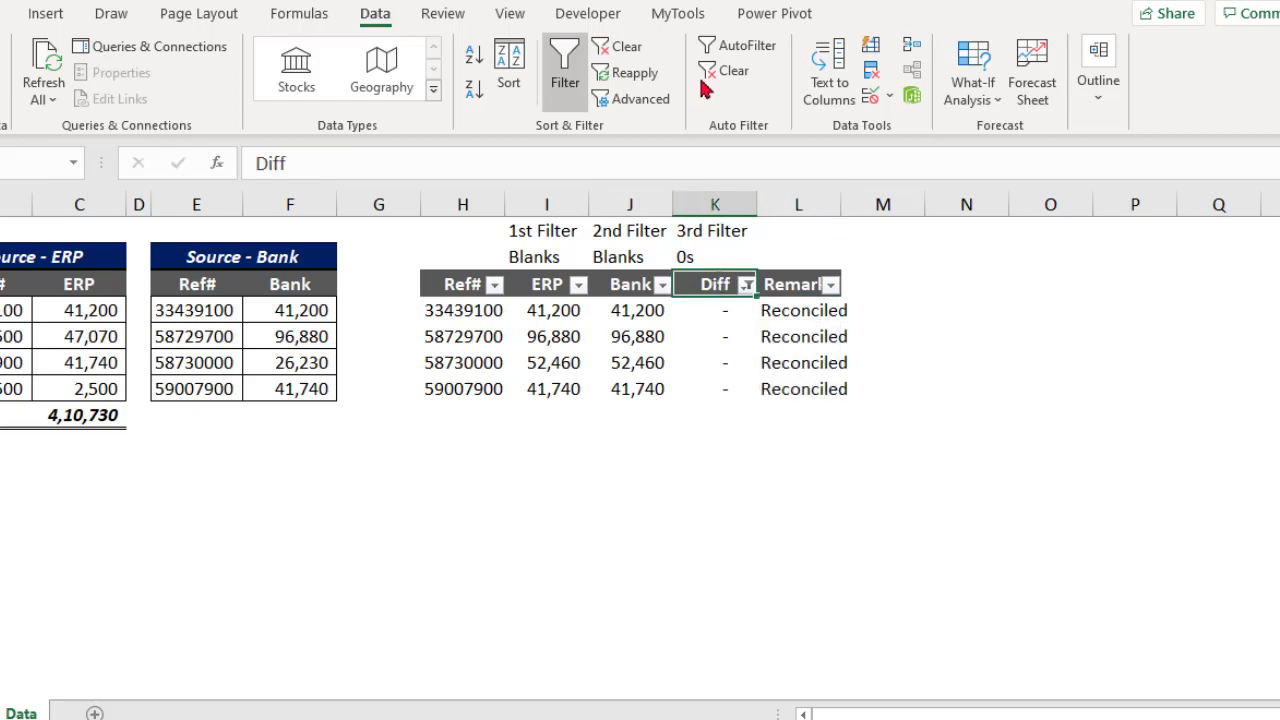
left_click(628, 50)
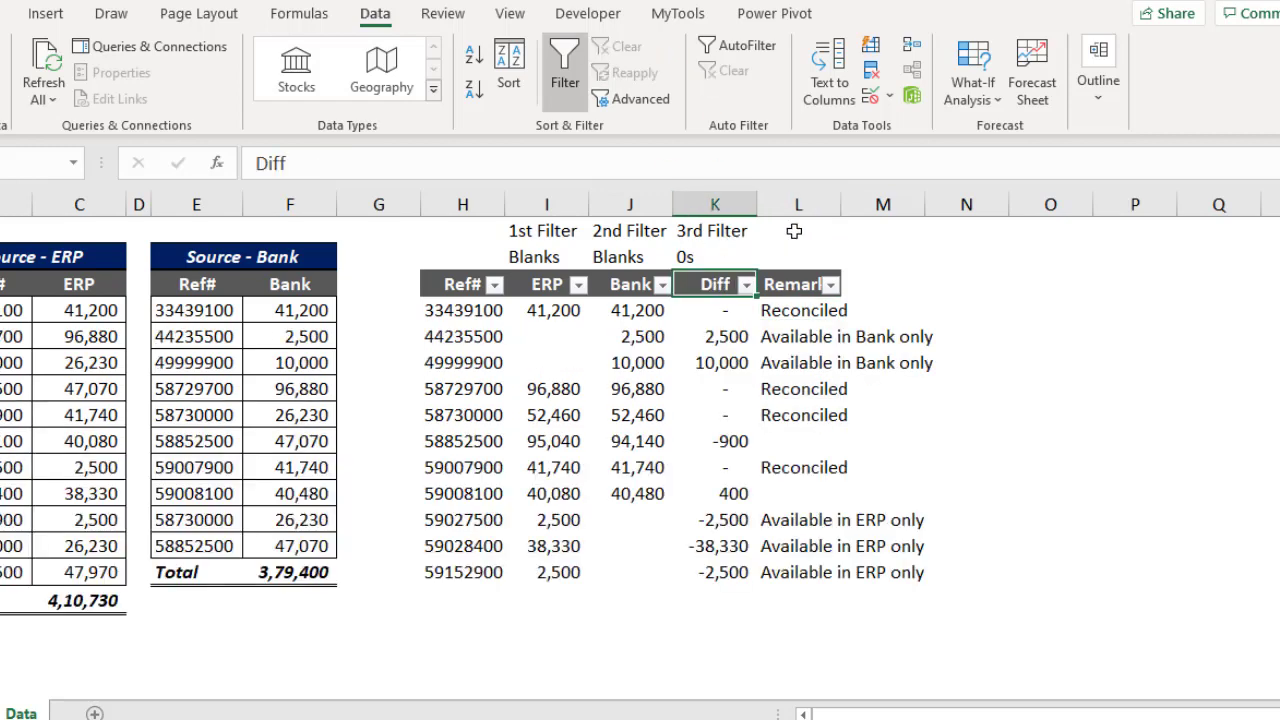
left_click(794, 231)
type("4th Filter")
- Add 'Blanks' under 4th Filter and filter Remarks to show only blank rows
key("Return")
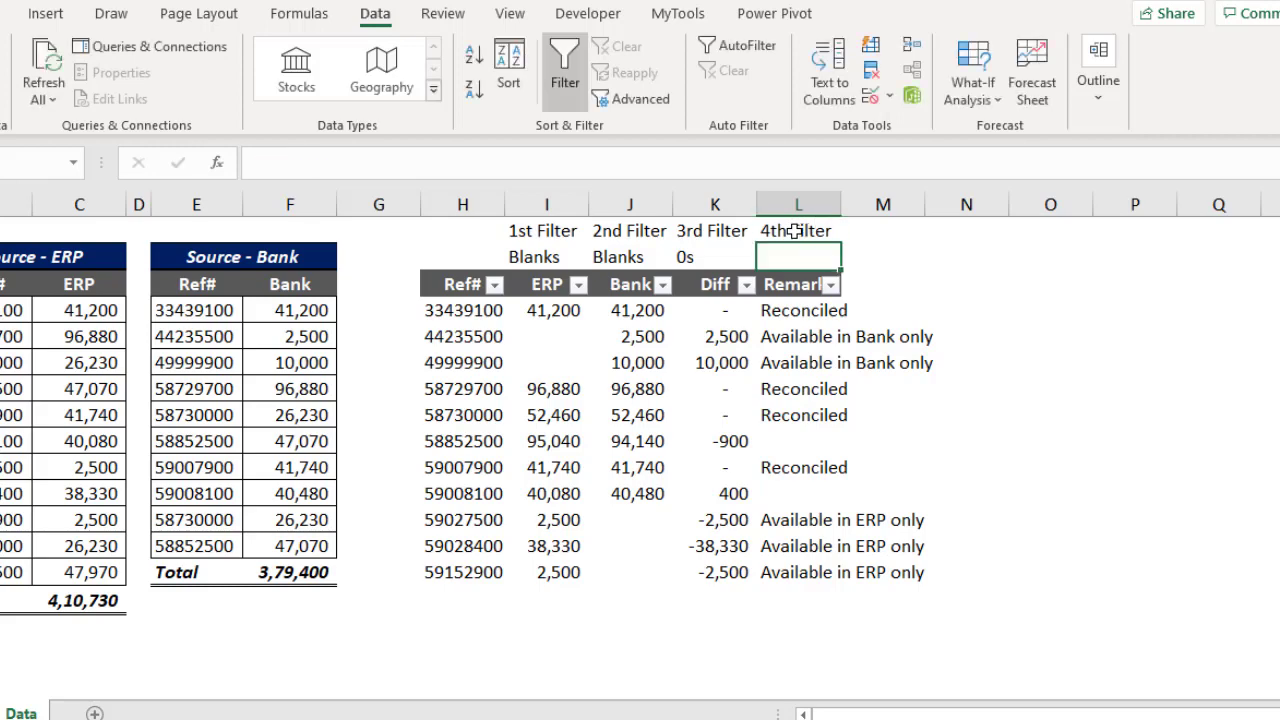
type("Blanks")
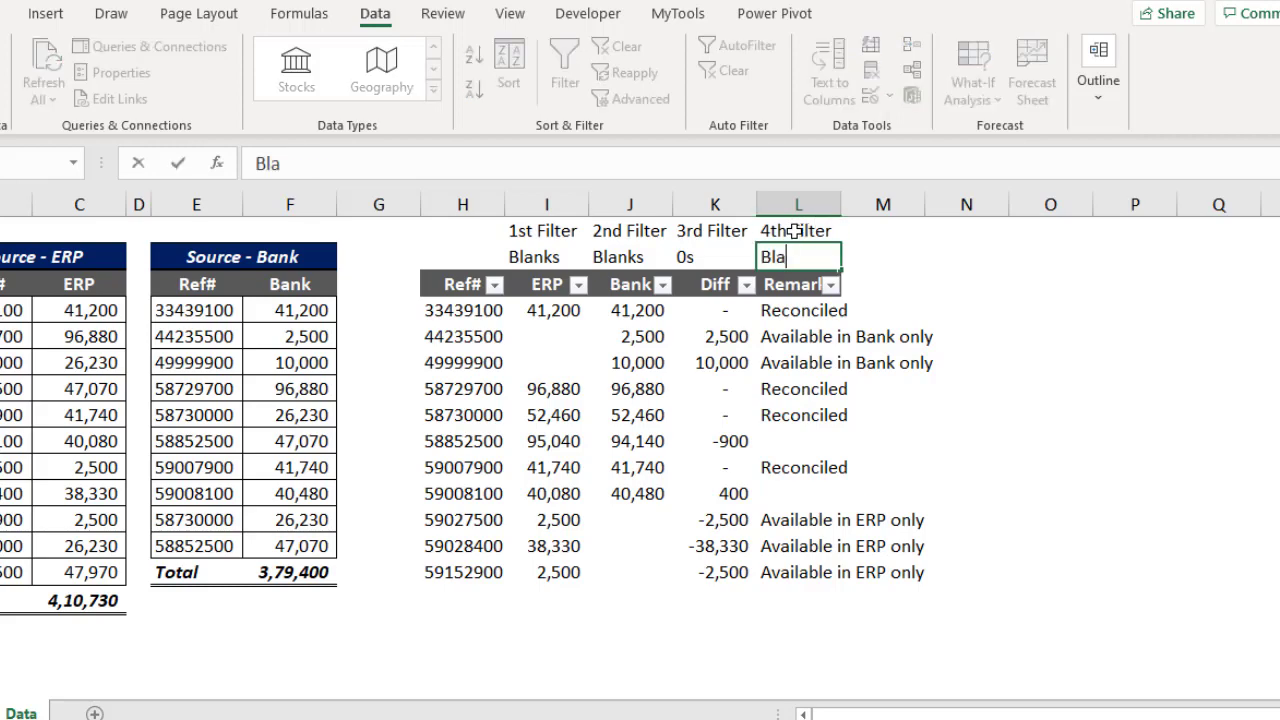
key("Return")
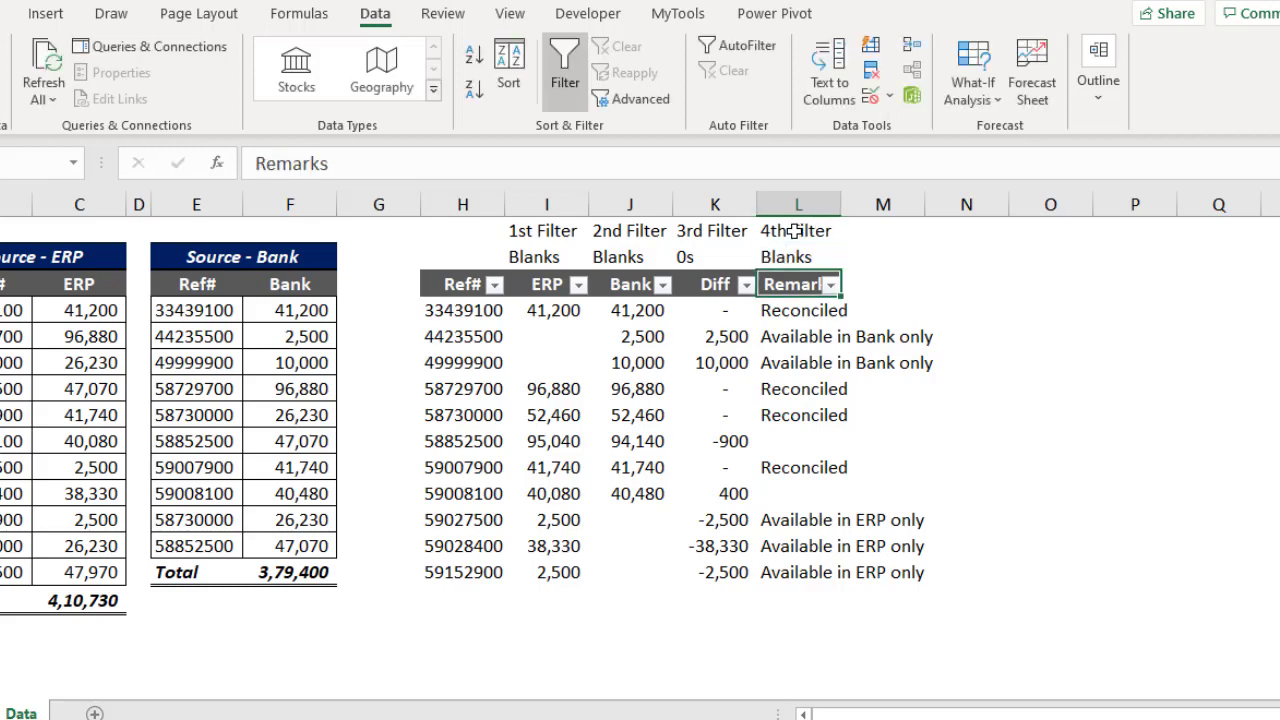
left_click(830, 285)
left_click(595, 518)
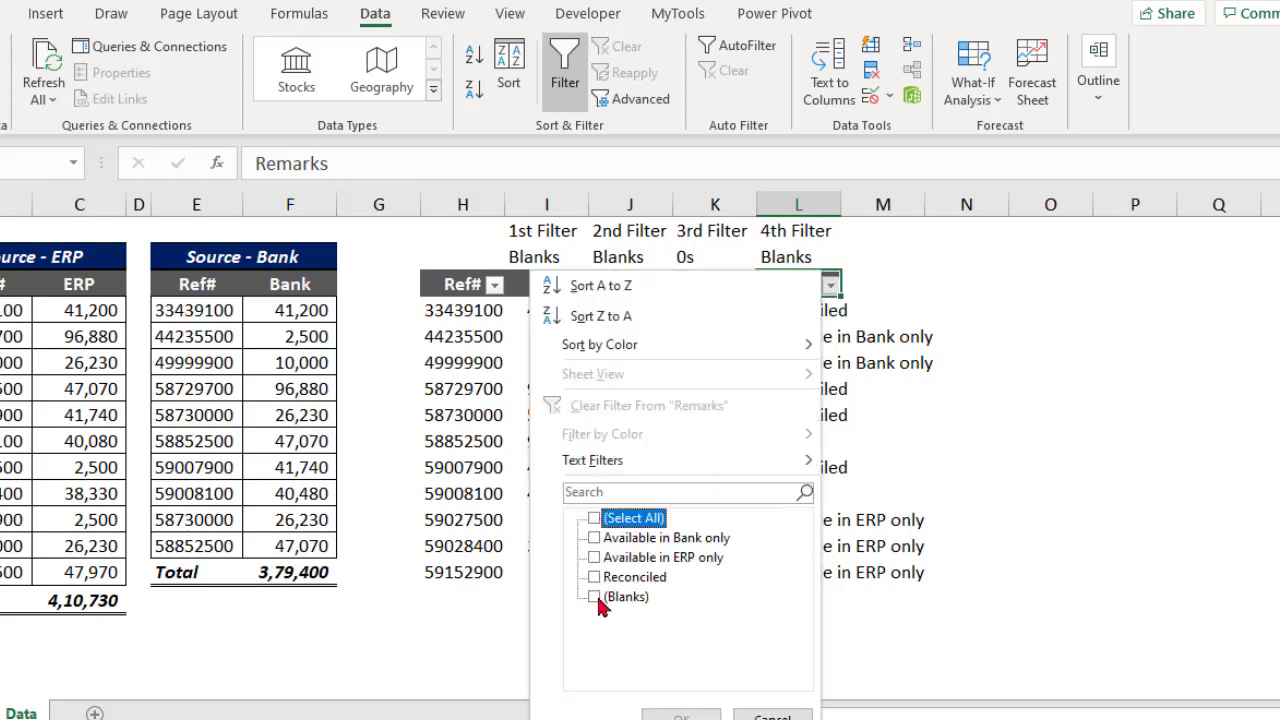
left_click(595, 596)
left_click(681, 716)
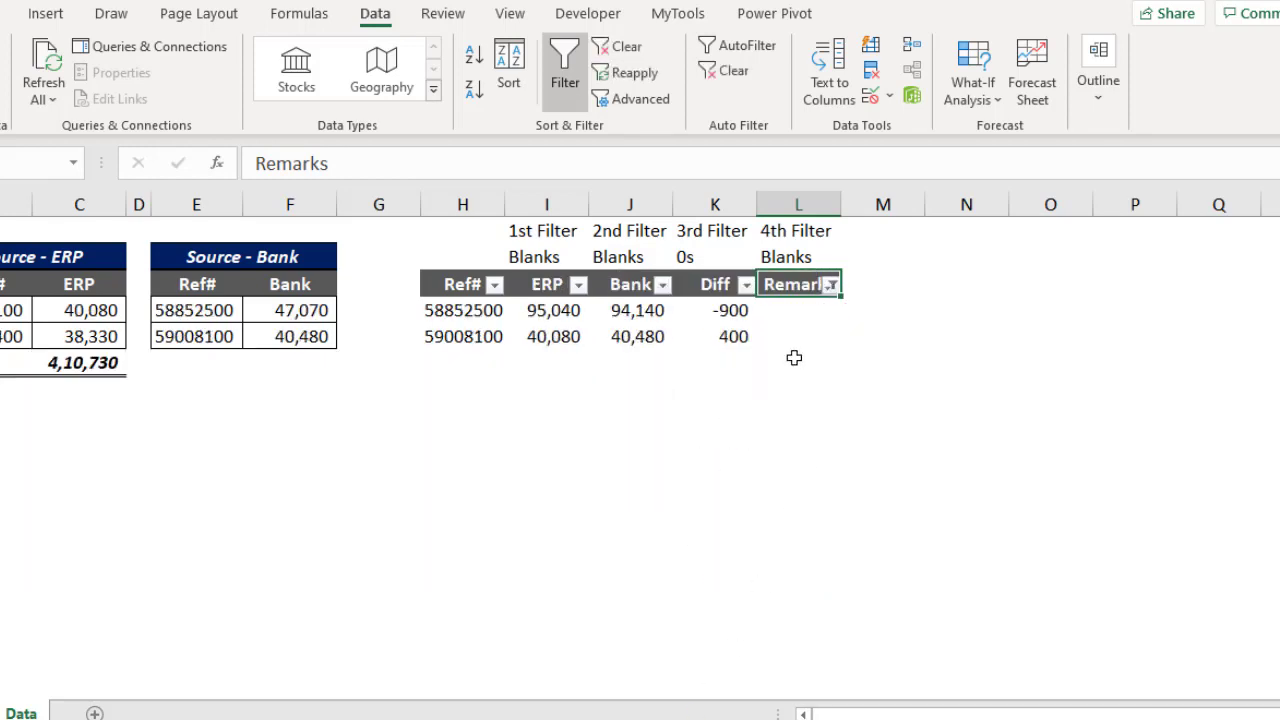
- Enter 'Available in both but with Diff' in both blank Remarks cells, then clear the filter
left_click_drag(812, 309, 811, 335)
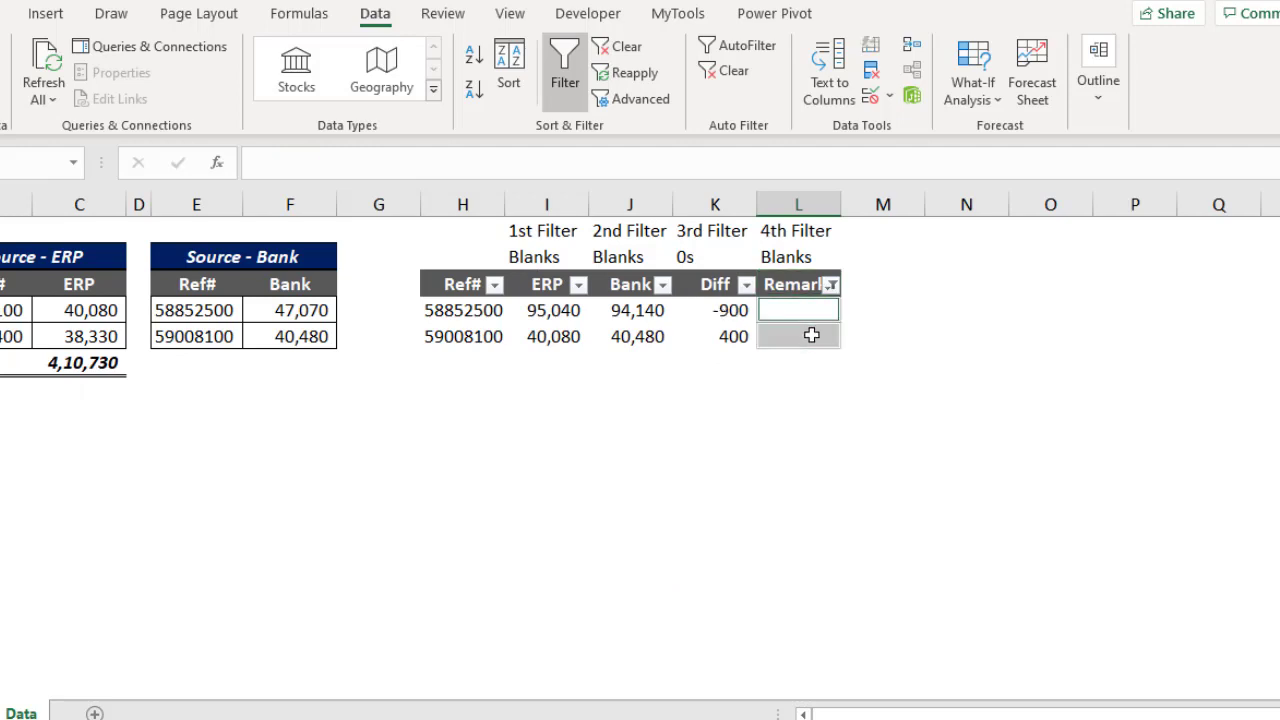
type("Available in bot")
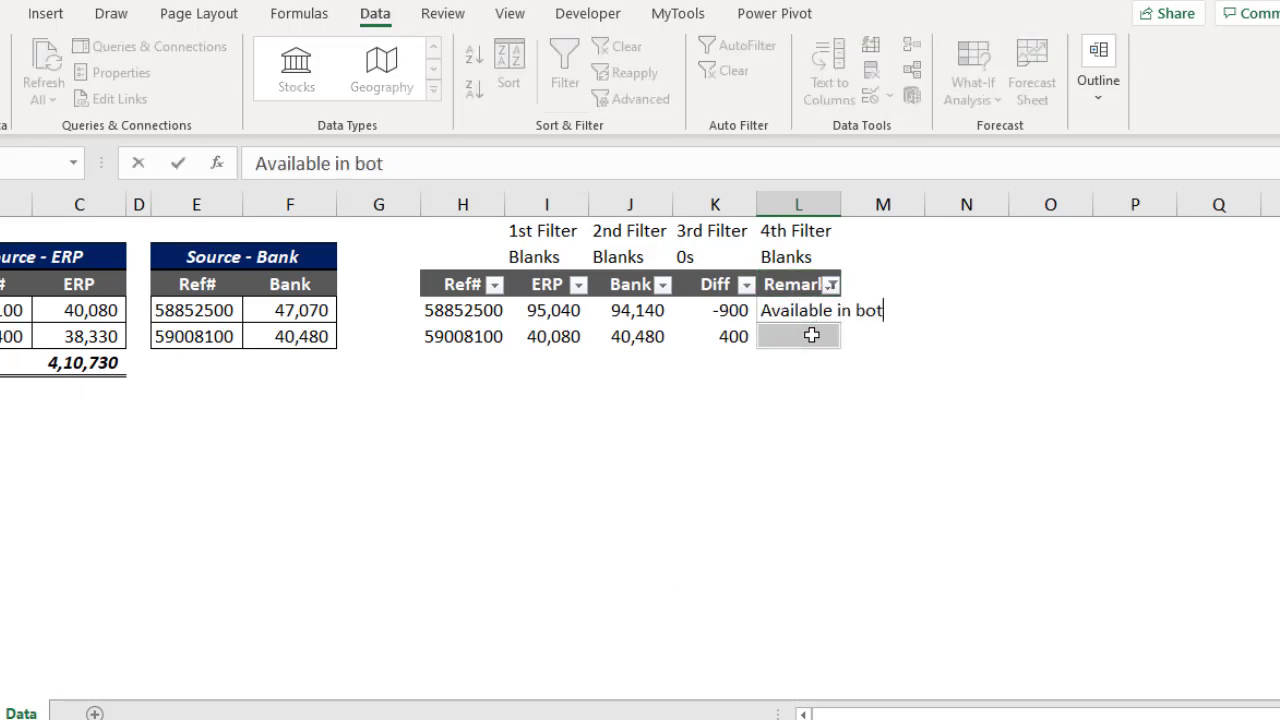
type("h but with Diff")
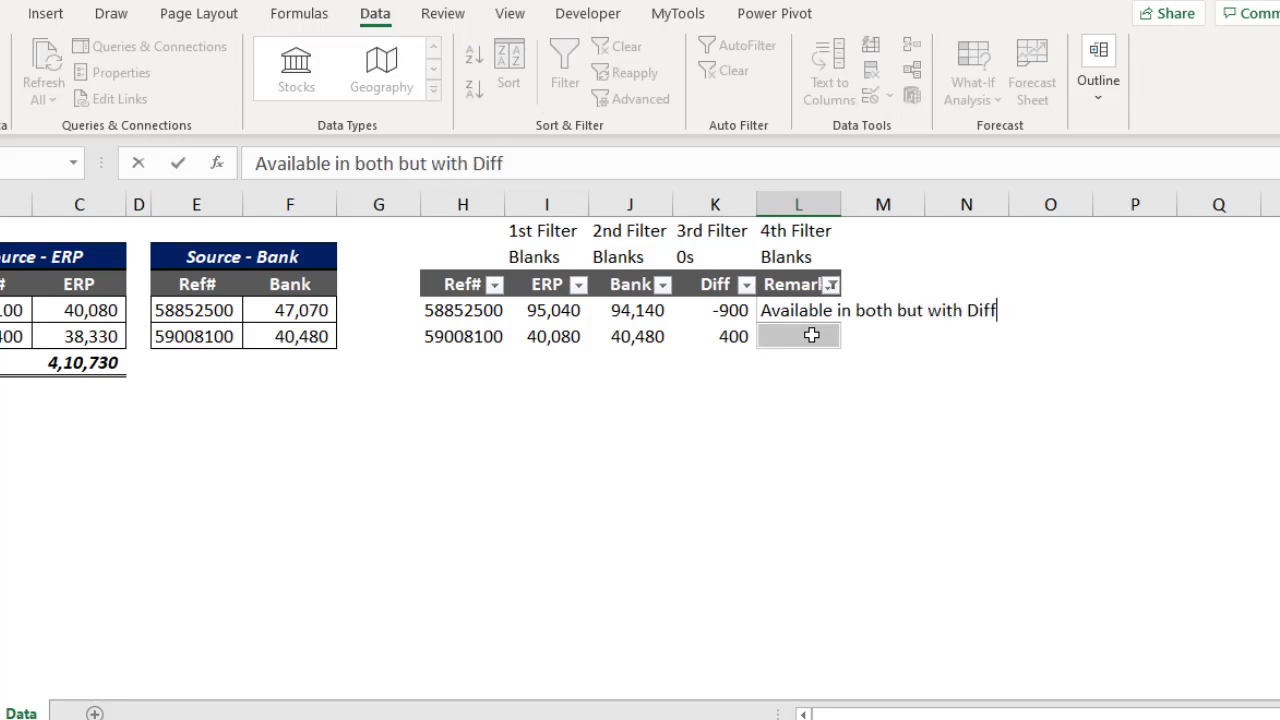
key("Return")
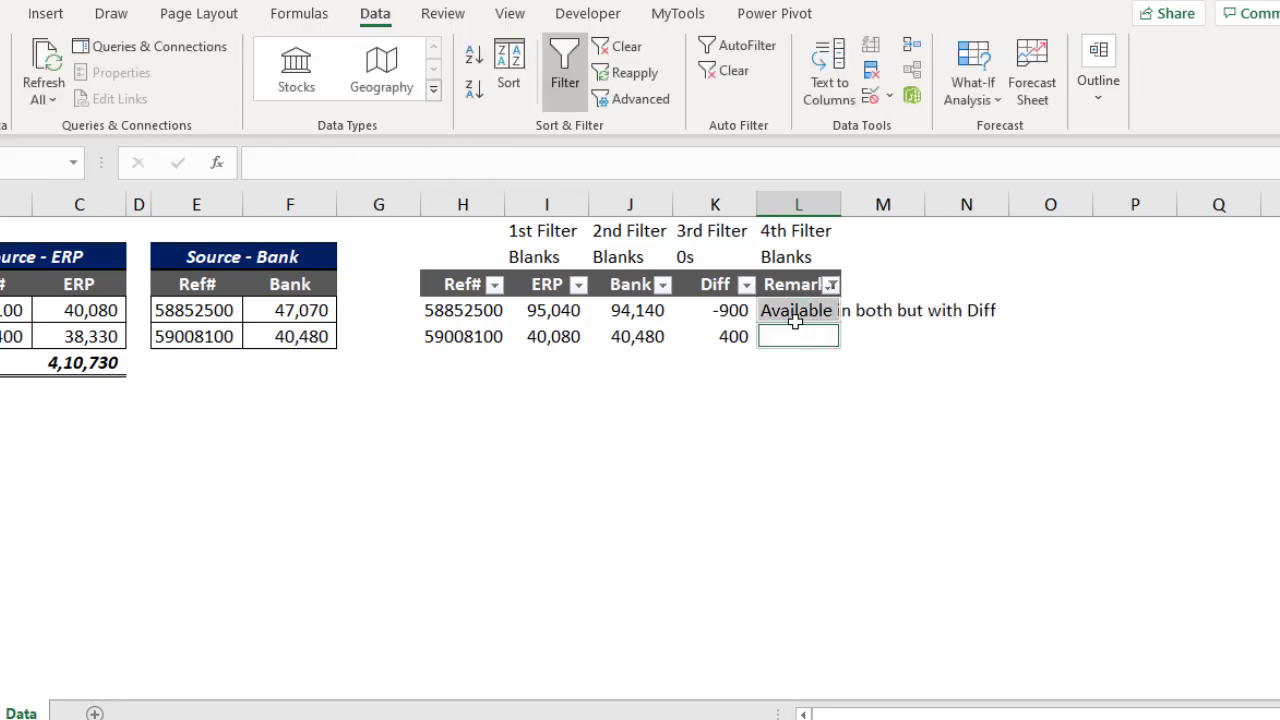
left_click(795, 318)
key("ctrl+c")
key("Down")
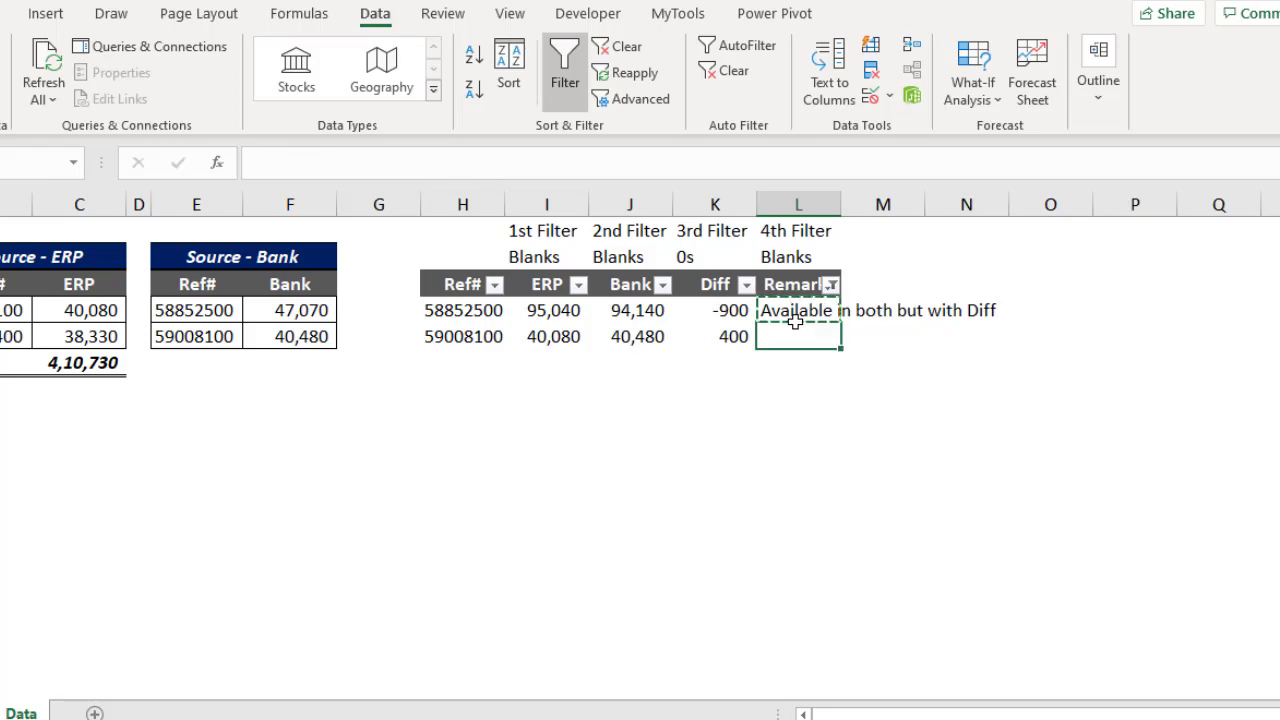
key("Return")
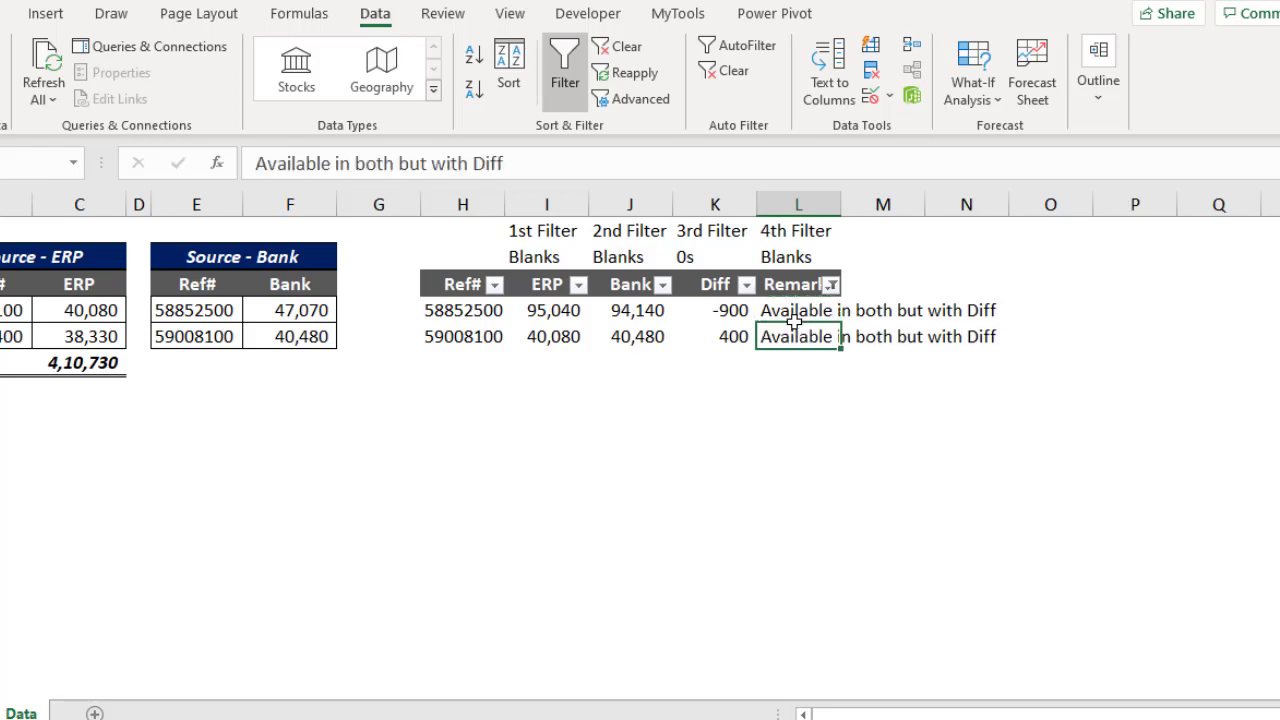
left_click(622, 46)
left_click_drag(458, 281, 798, 572)
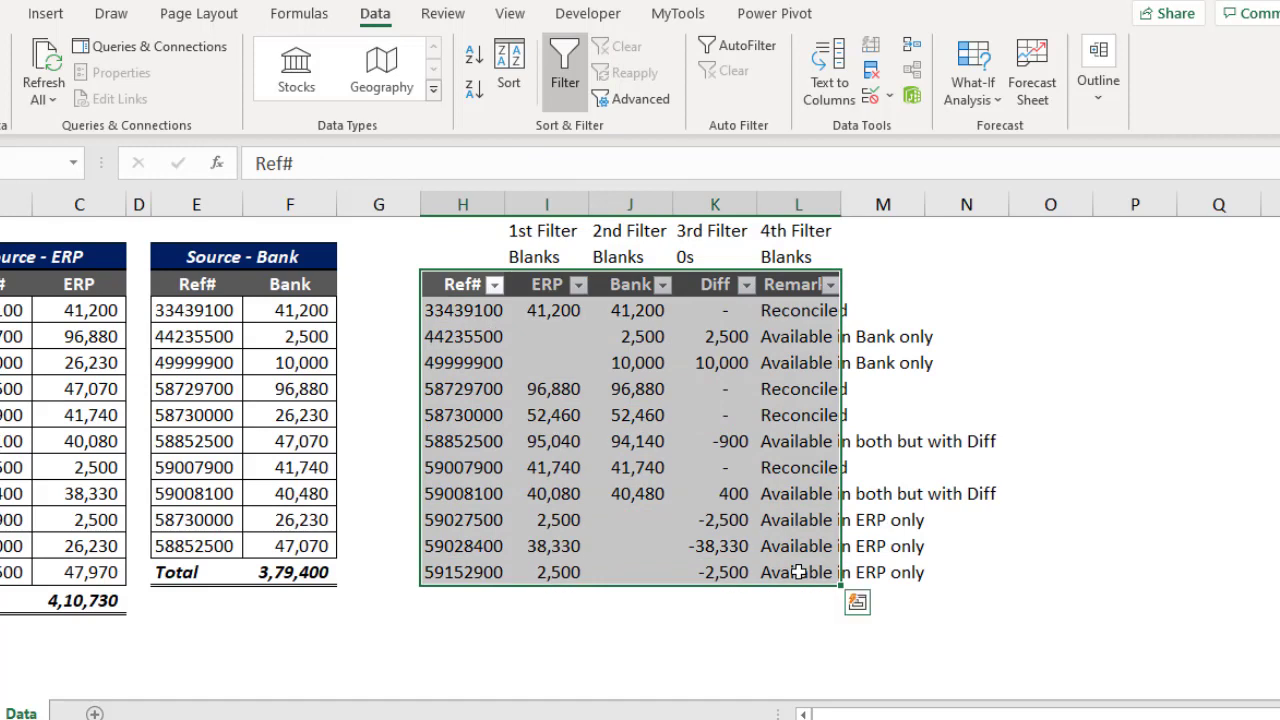
- AutoFit the H3:L14 column widths so every Remarks entry shows in full
key("alt+o")
key("c")
key("a")
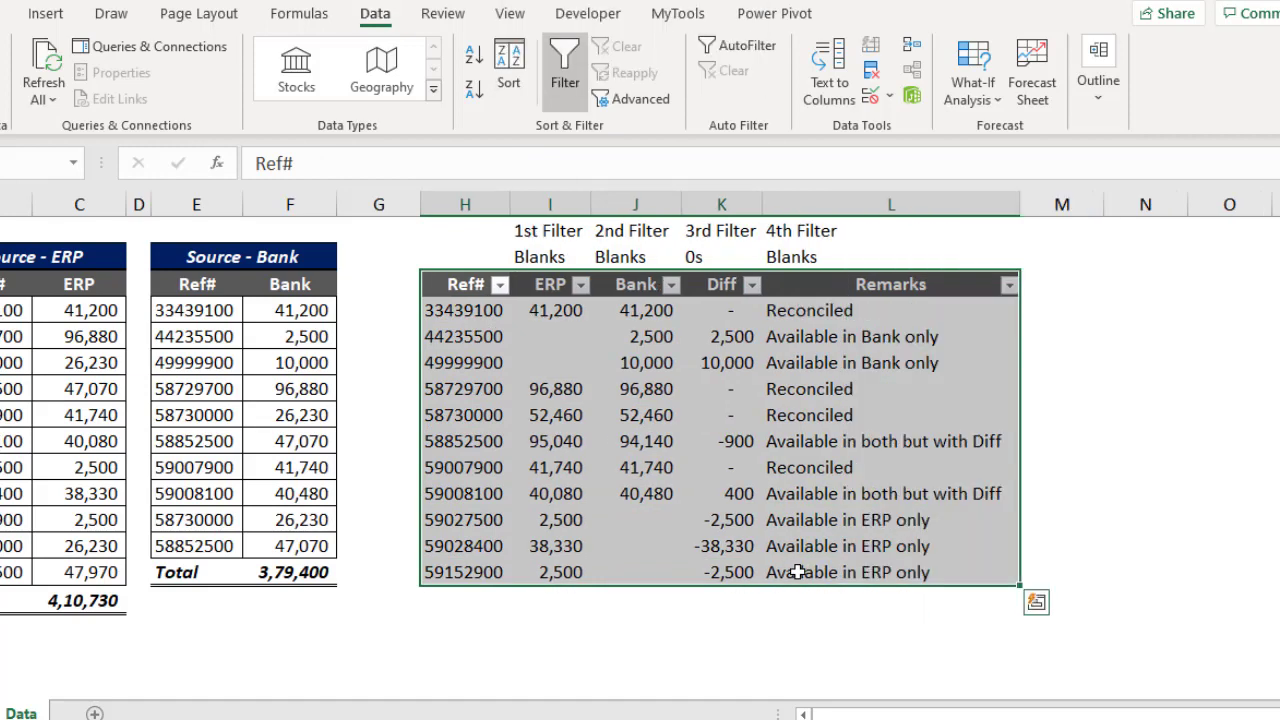
left_click(755, 495)
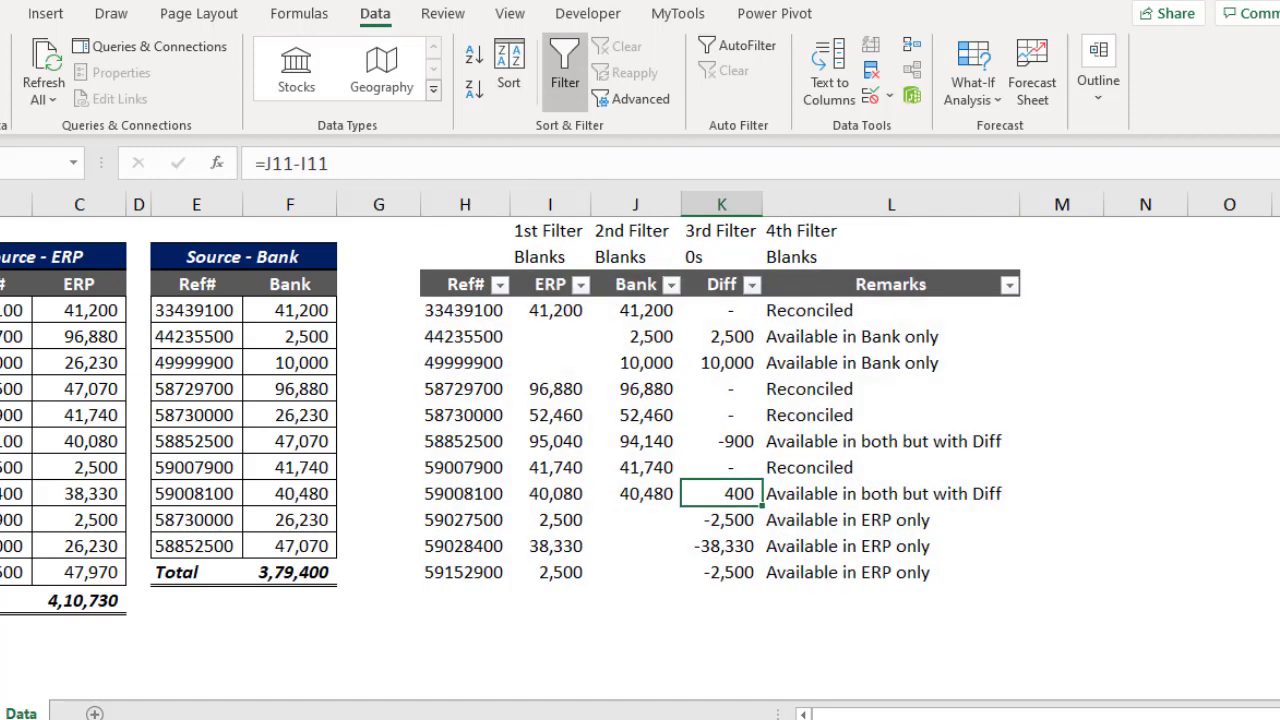
scroll(640, 450, "right", 5)
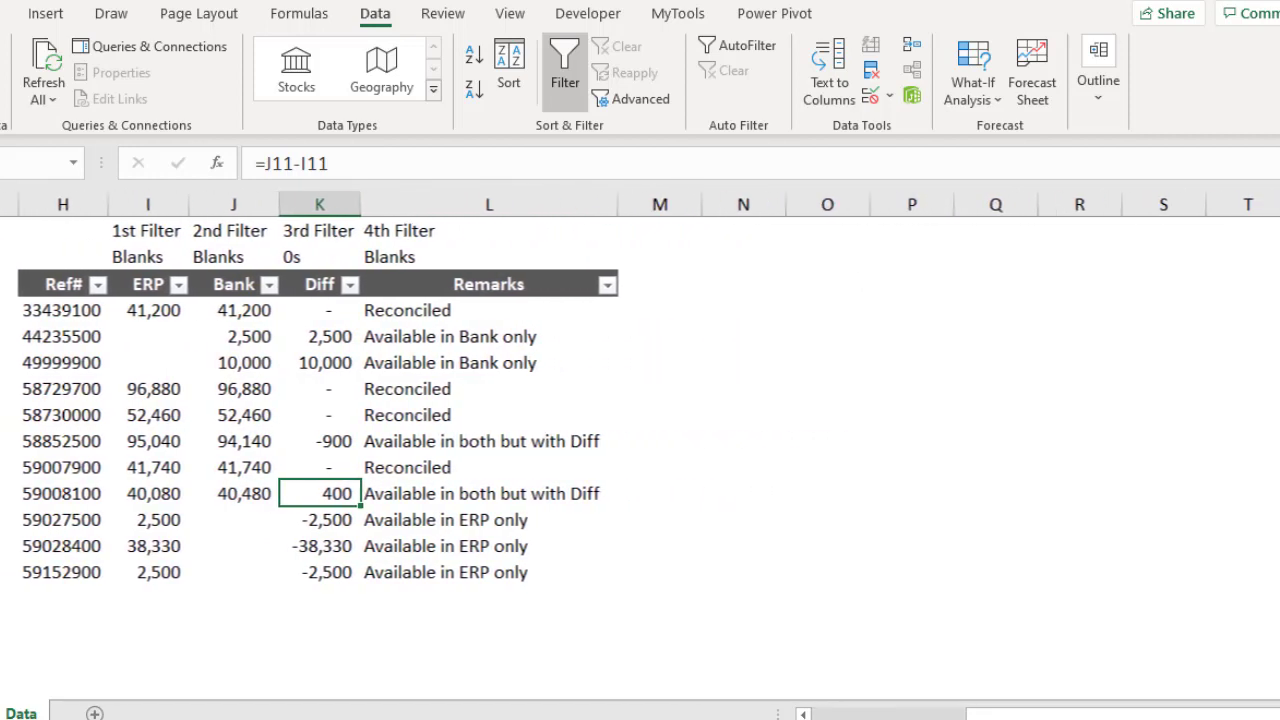
scroll(330, 450, "right", 3)
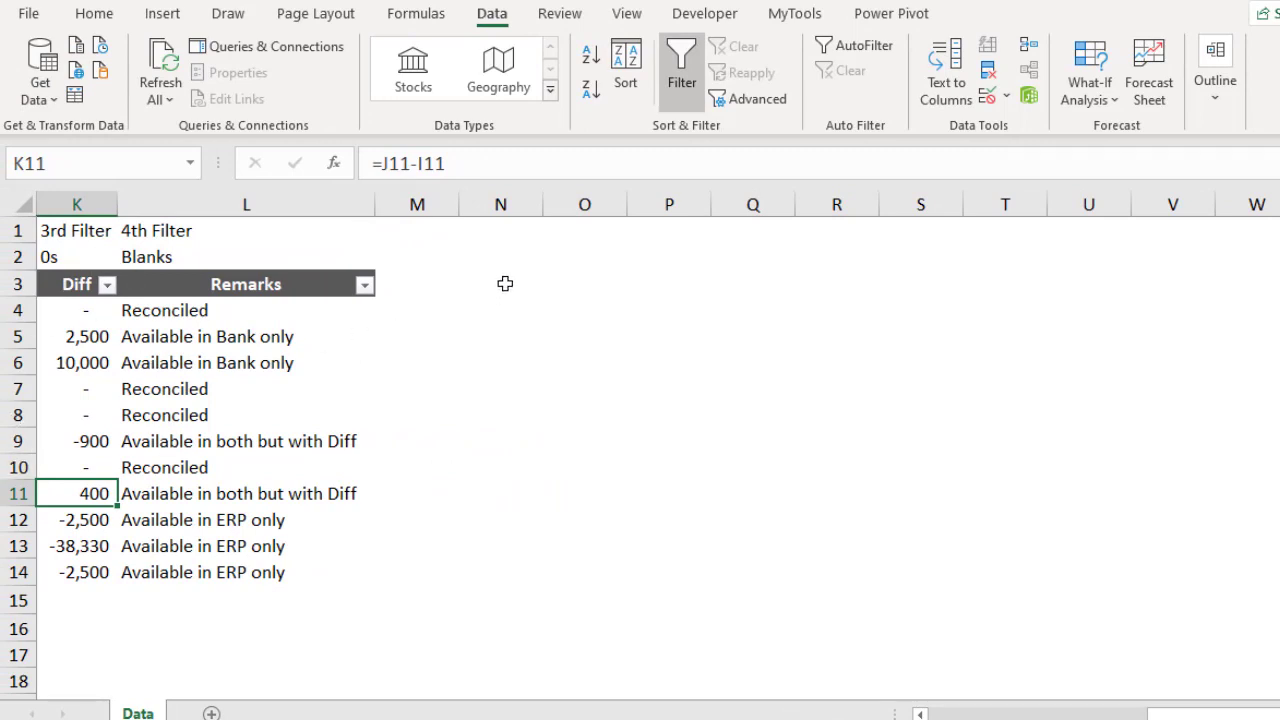
left_click(503, 284)
- Enter the Particulars and Amount headers and widen column N to fit them
type("Particulars")
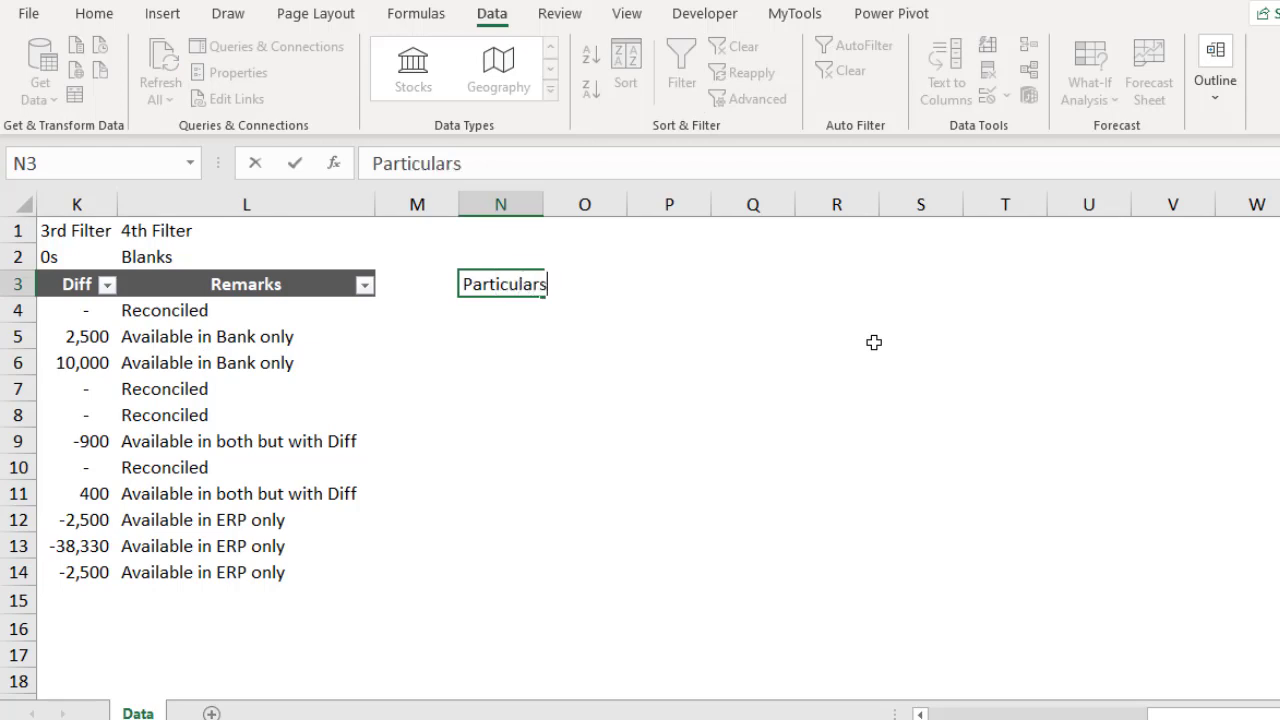
key("Tab")
type("Amount")
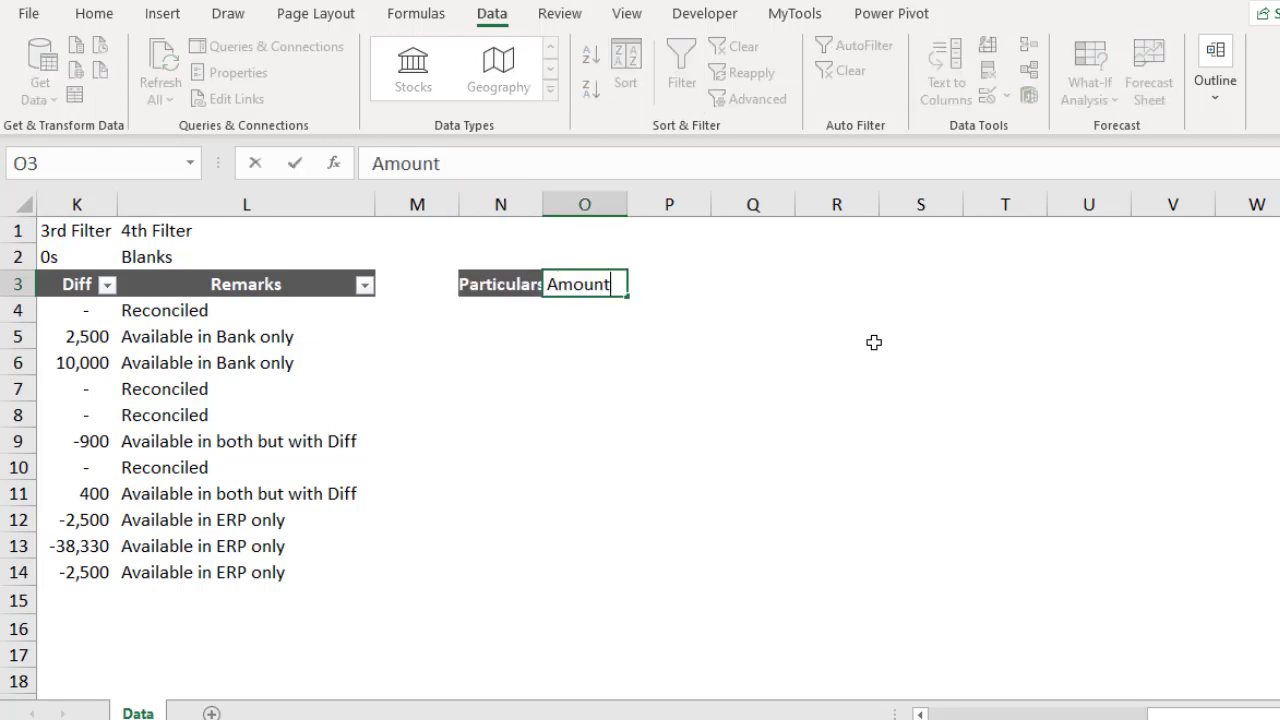
key("Return")
left_click_drag(544, 204, 666, 204)
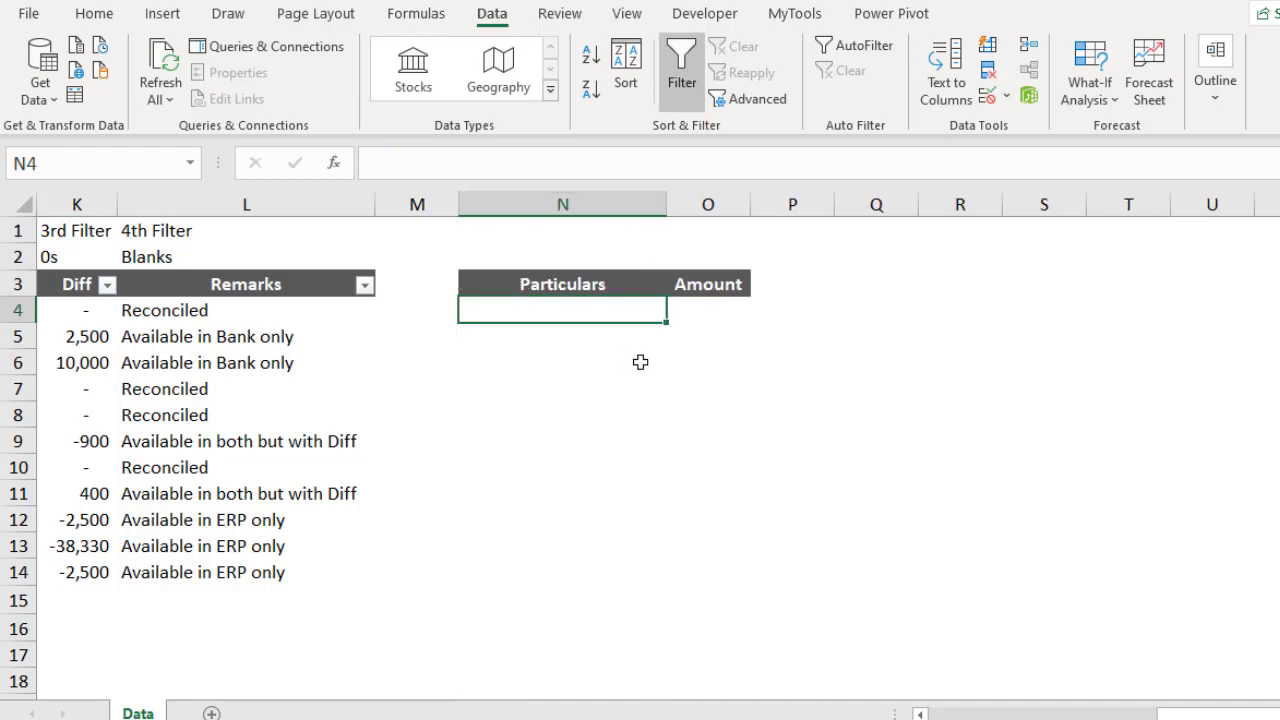
- Add a Balance as per ERP row whose amount references the ERP total in C15 (4,10,730)
type("Balance as per ERP")
key("Tab")
type("=")
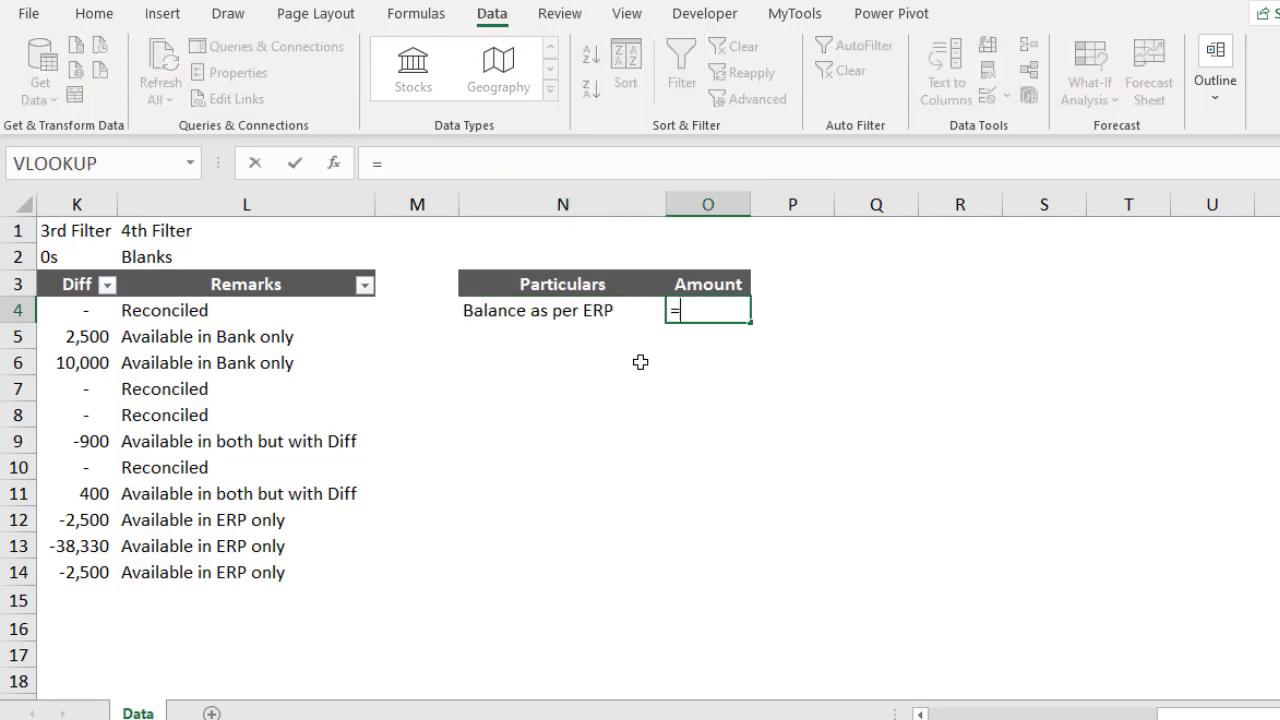
left_click_drag(1166, 713, 937, 714)
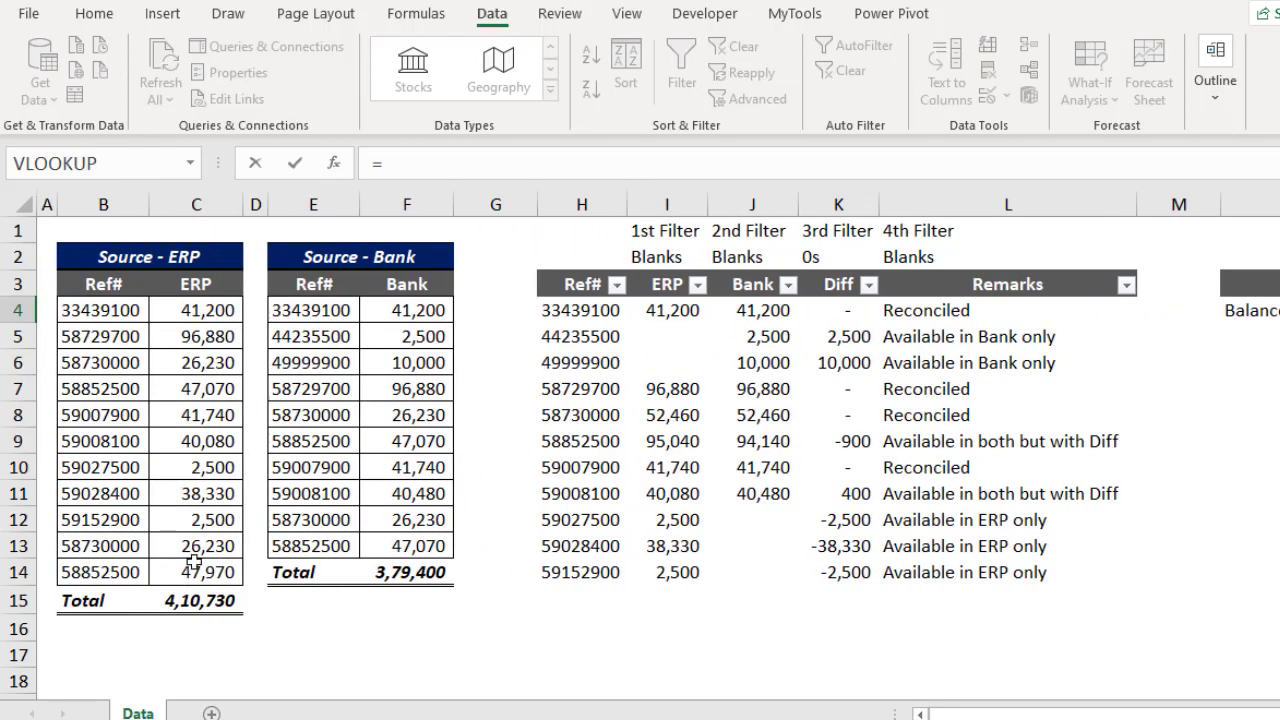
left_click(196, 600)
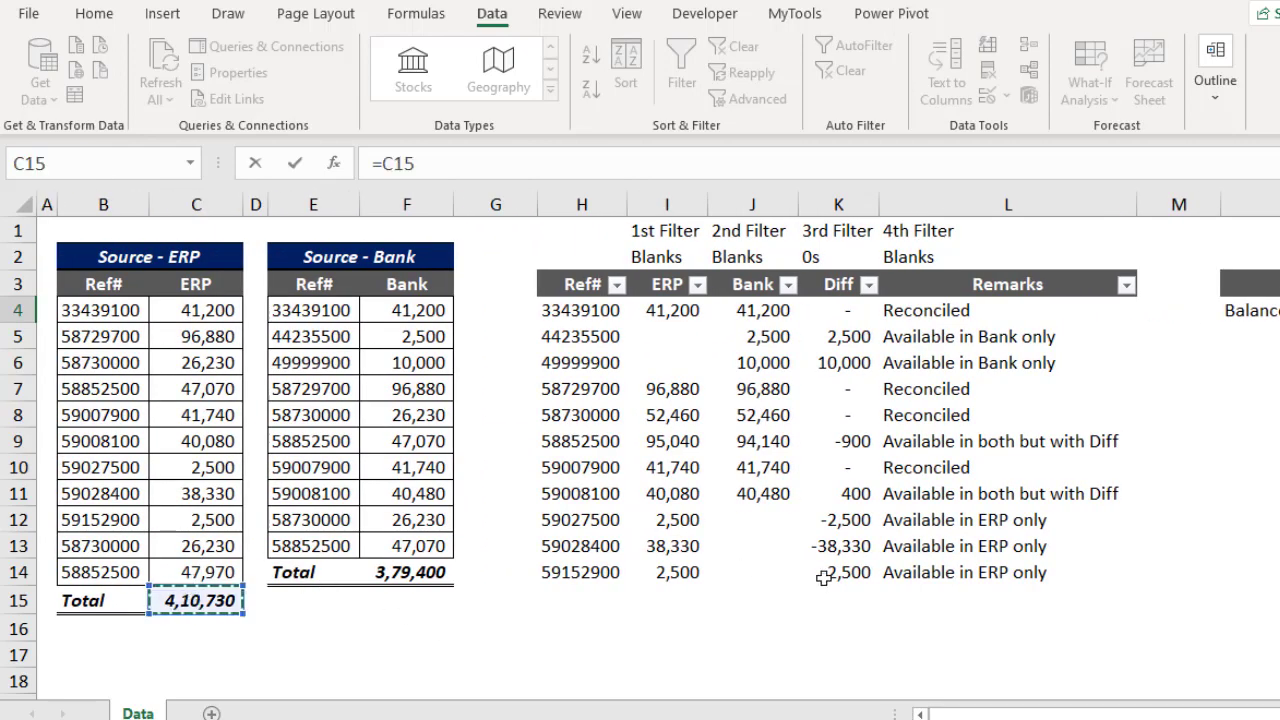
scroll(881, 332, "right", 5)
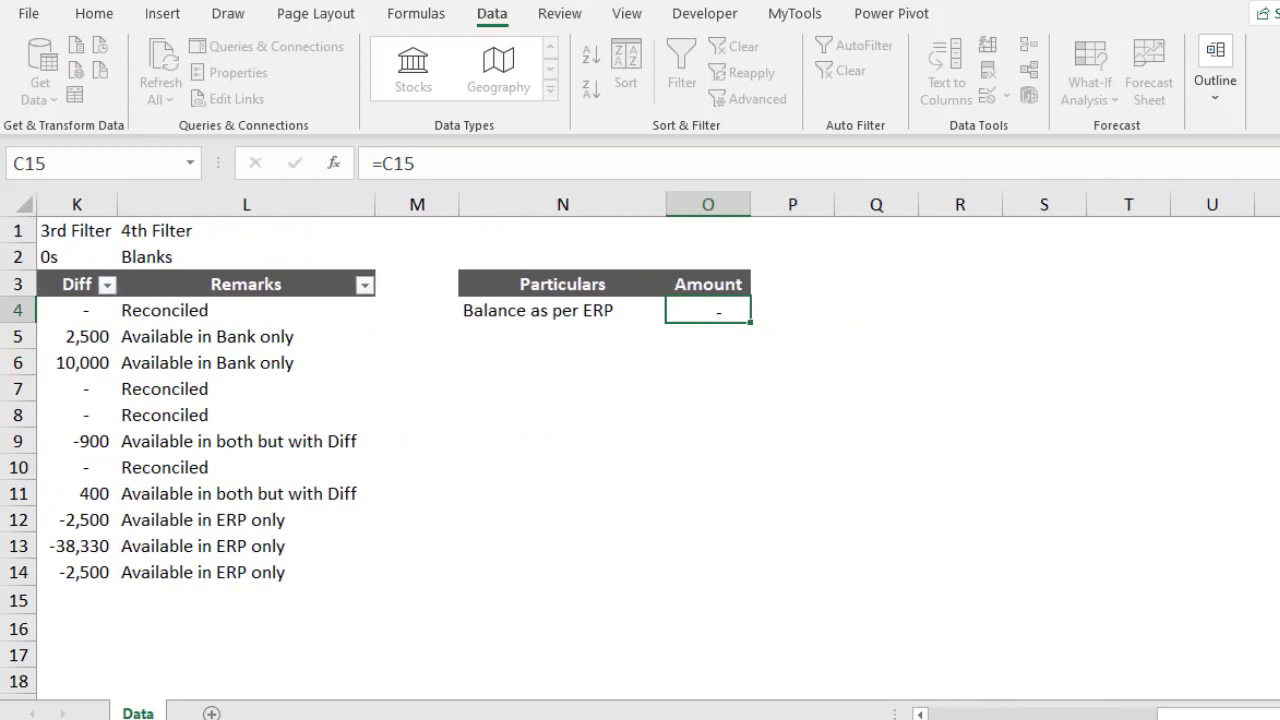
key("Return")
key("Left")
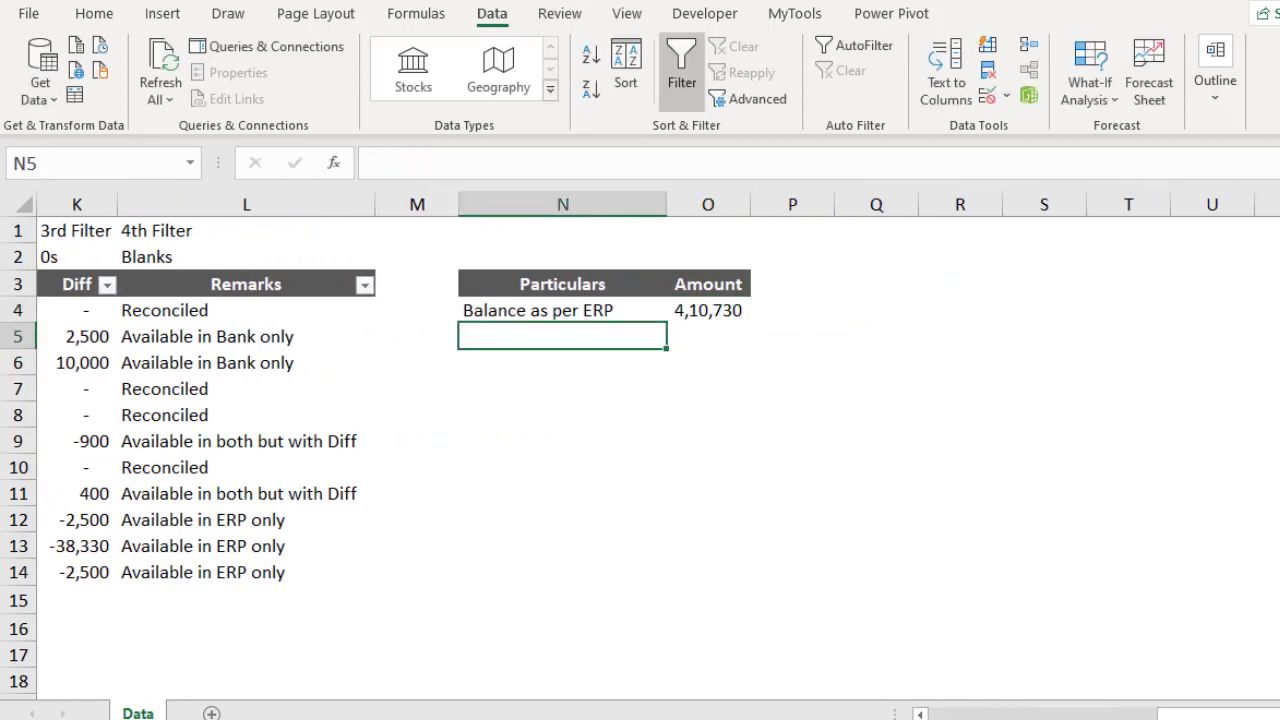
- Copy the Remarks entries L4:L14, then cancel the copy and select N5 below the ERP balance
left_click(246, 336)
left_click(246, 310)
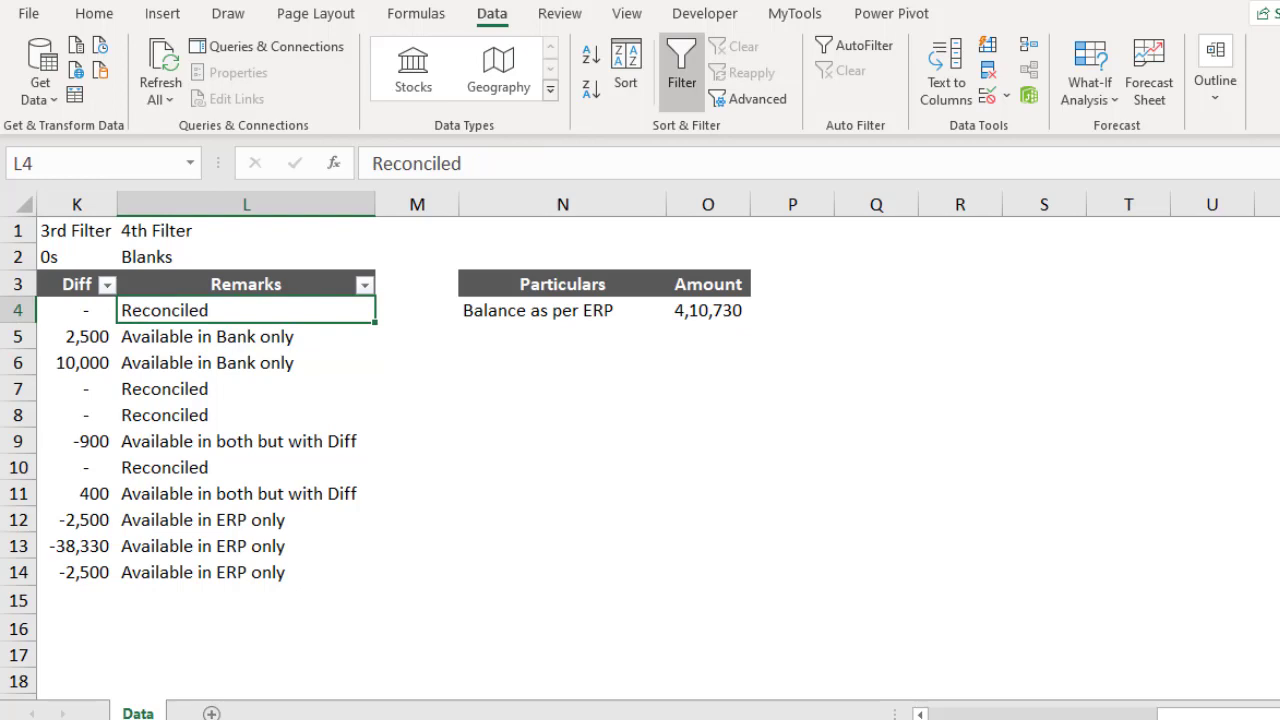
key("ctrl+shift+Down")
key("ctrl+c")
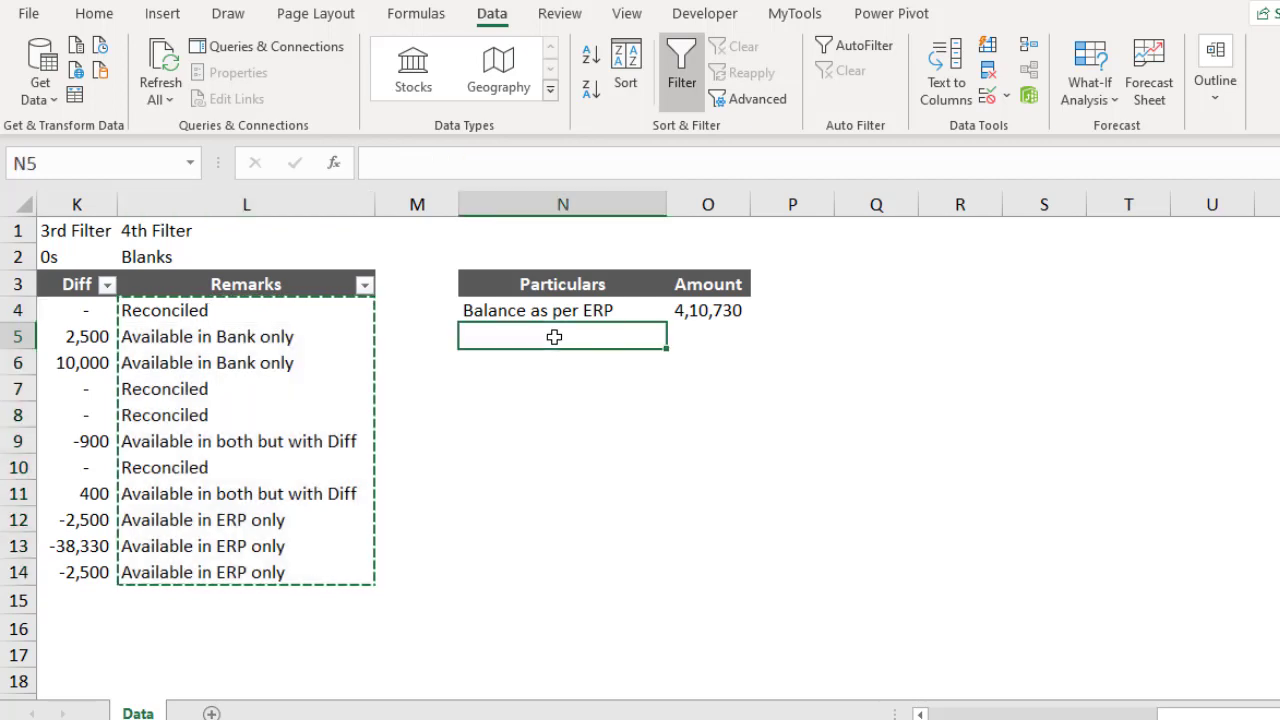
key("Escape")
key("Left")
key("Left")
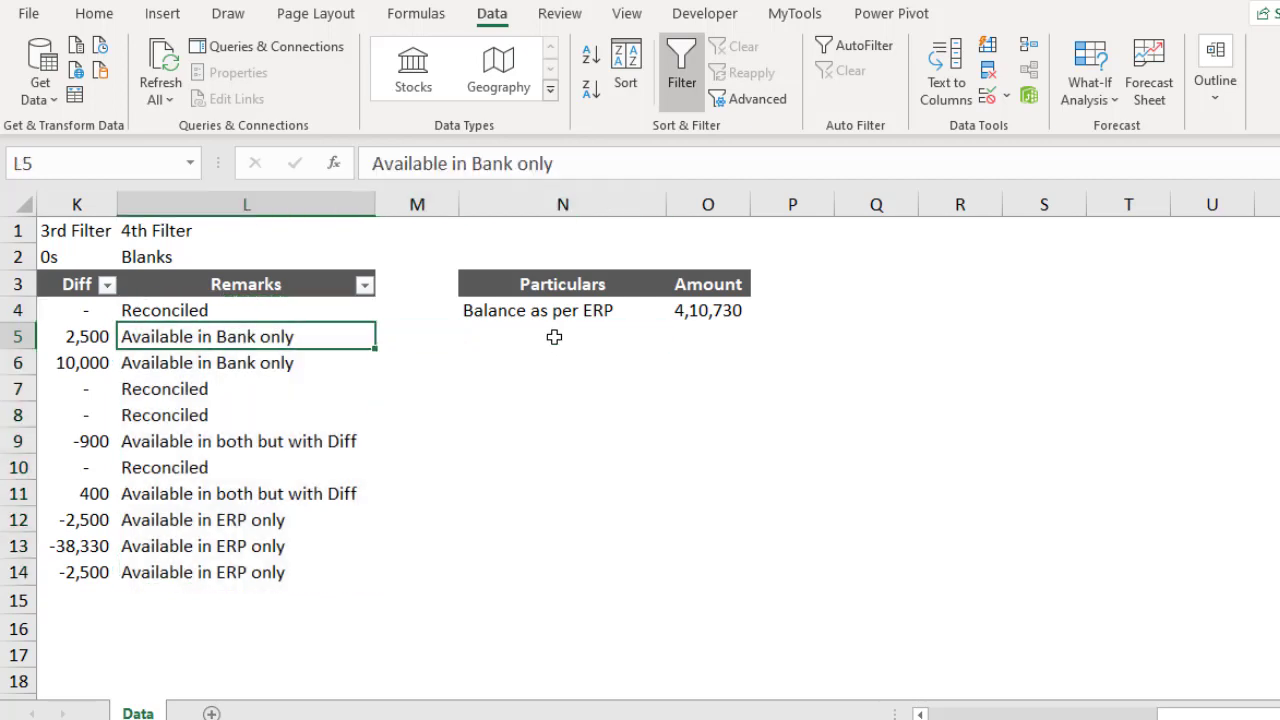
left_click(554, 337)
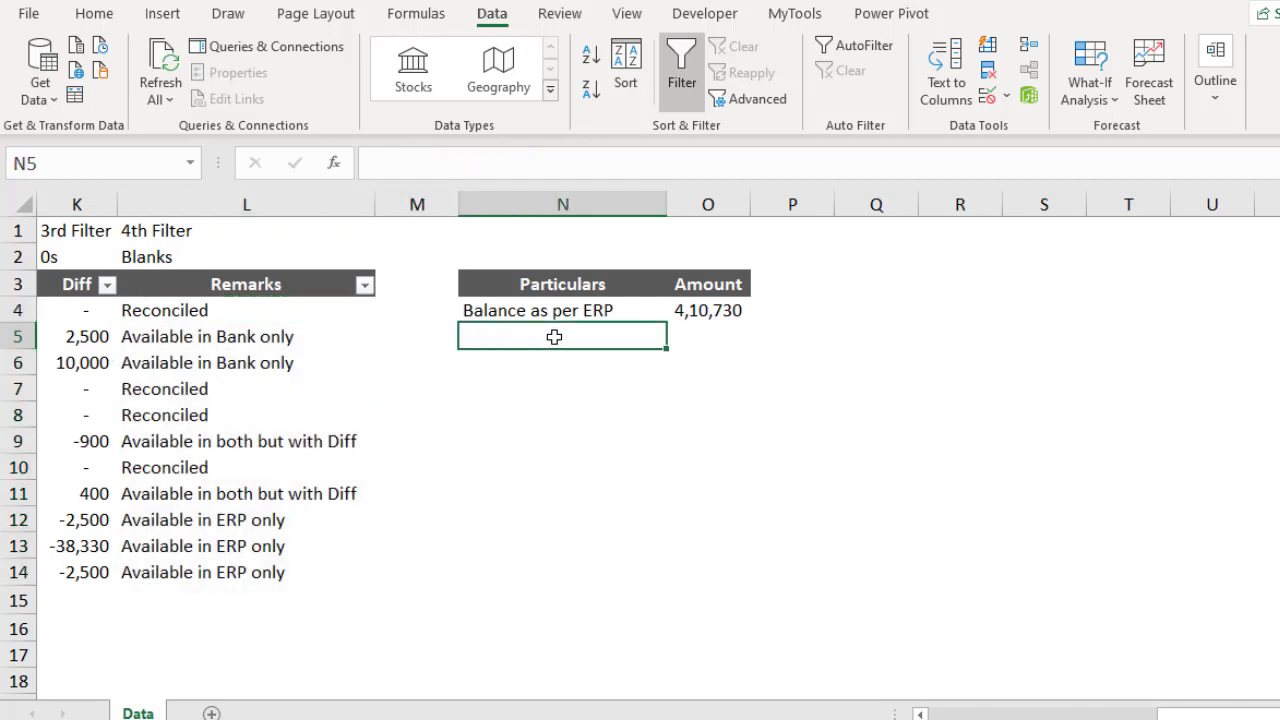
- Insert a narrow sign column before Particulars and enter (+) in N5
left_click(493, 203)
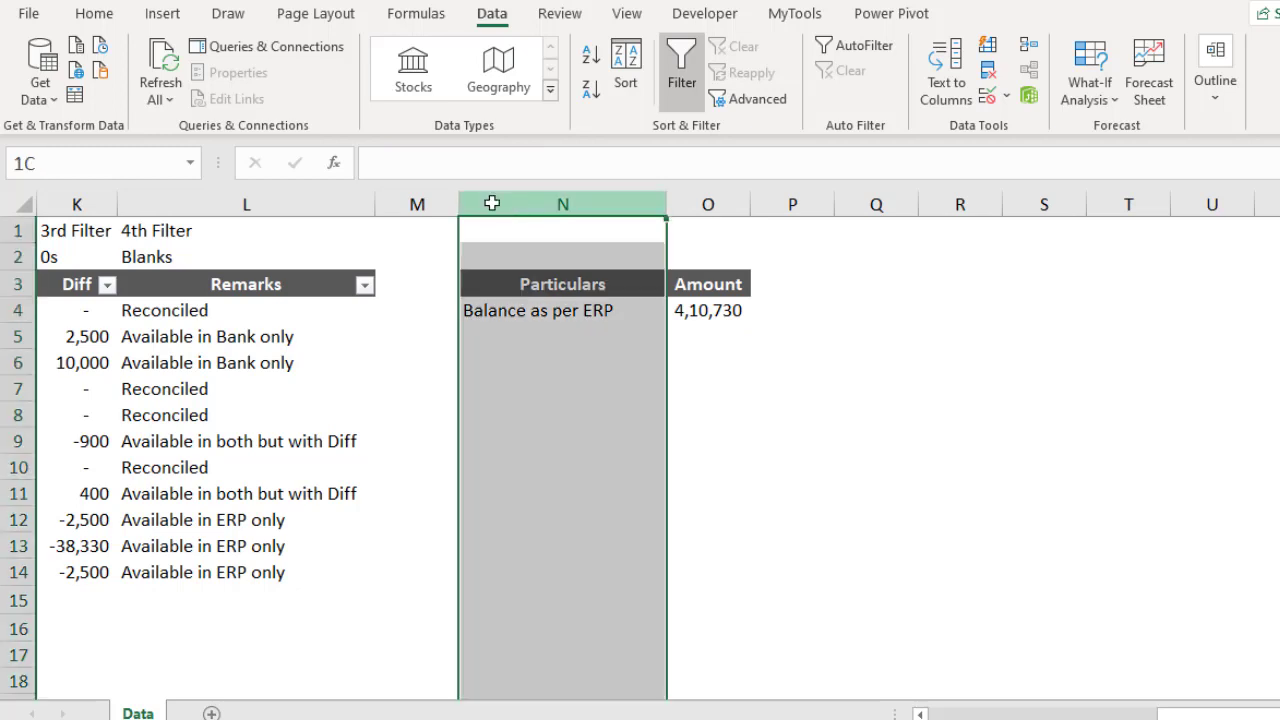
key("ctrl+shift+plus")
key("Down")
key("Down")
key("Down")
key("Down")
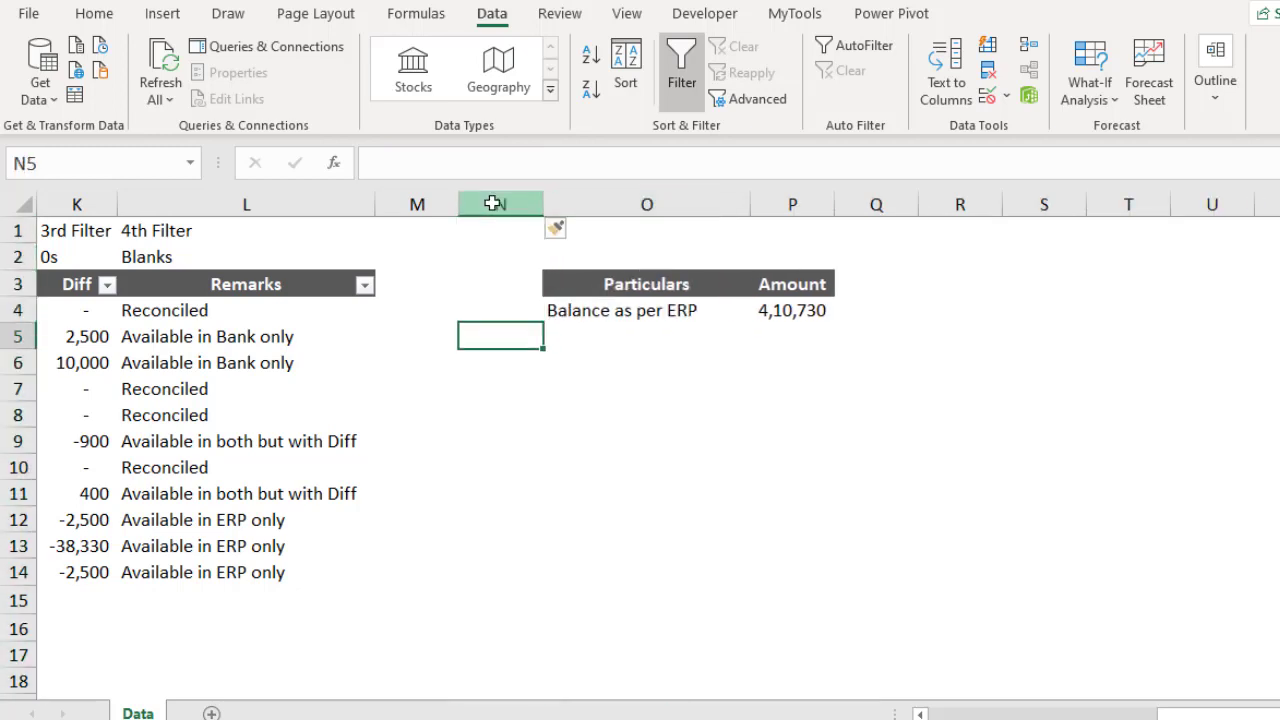
type("(+")
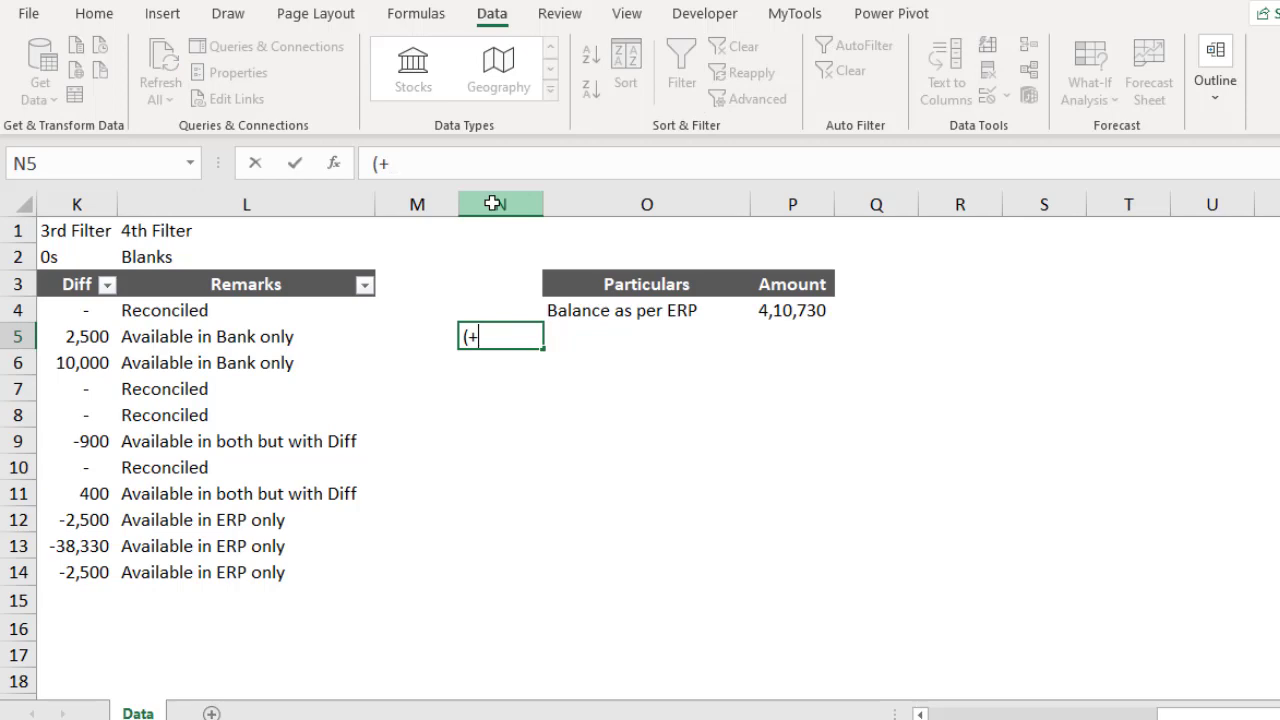
type(")")
key("Return")
left_click_drag(543, 204, 490, 204)
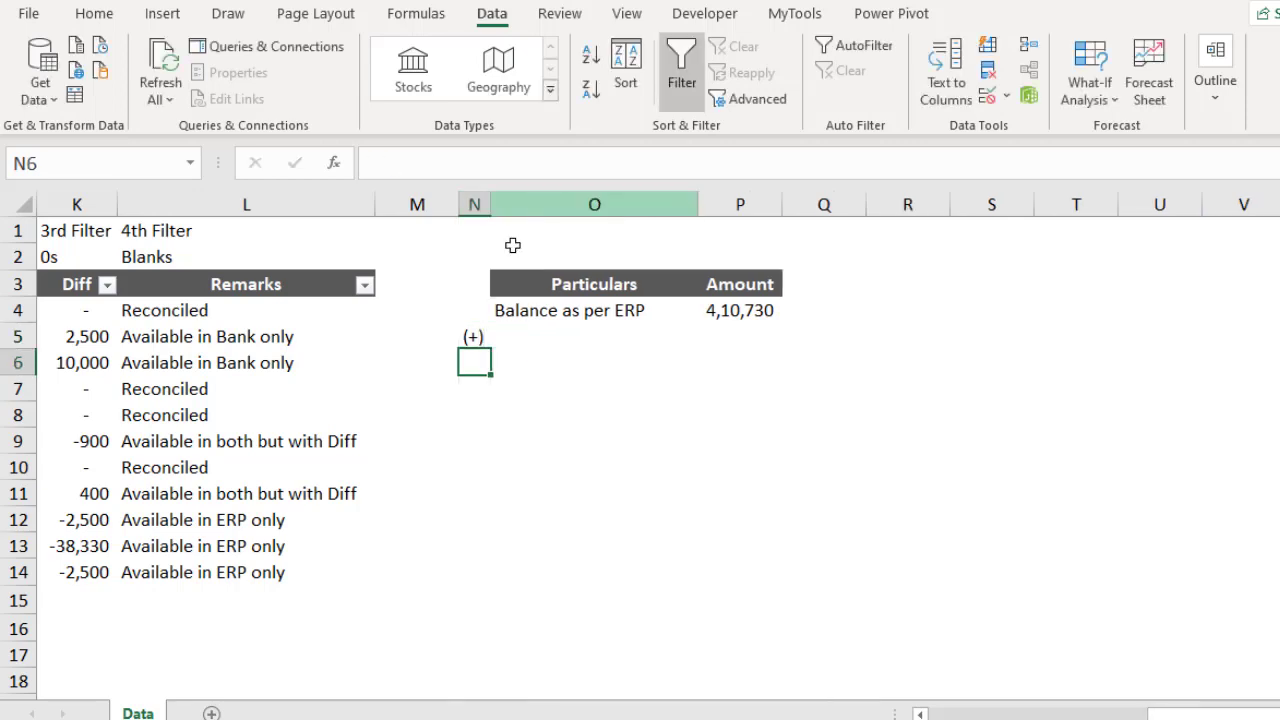
- Copy the Available in Bank only remark into the particulars cell beside (+)
left_click(257, 369)
key("ctrl+c")
key("Right")
key("Right")
key("Right")
key("Up")
key("Return")
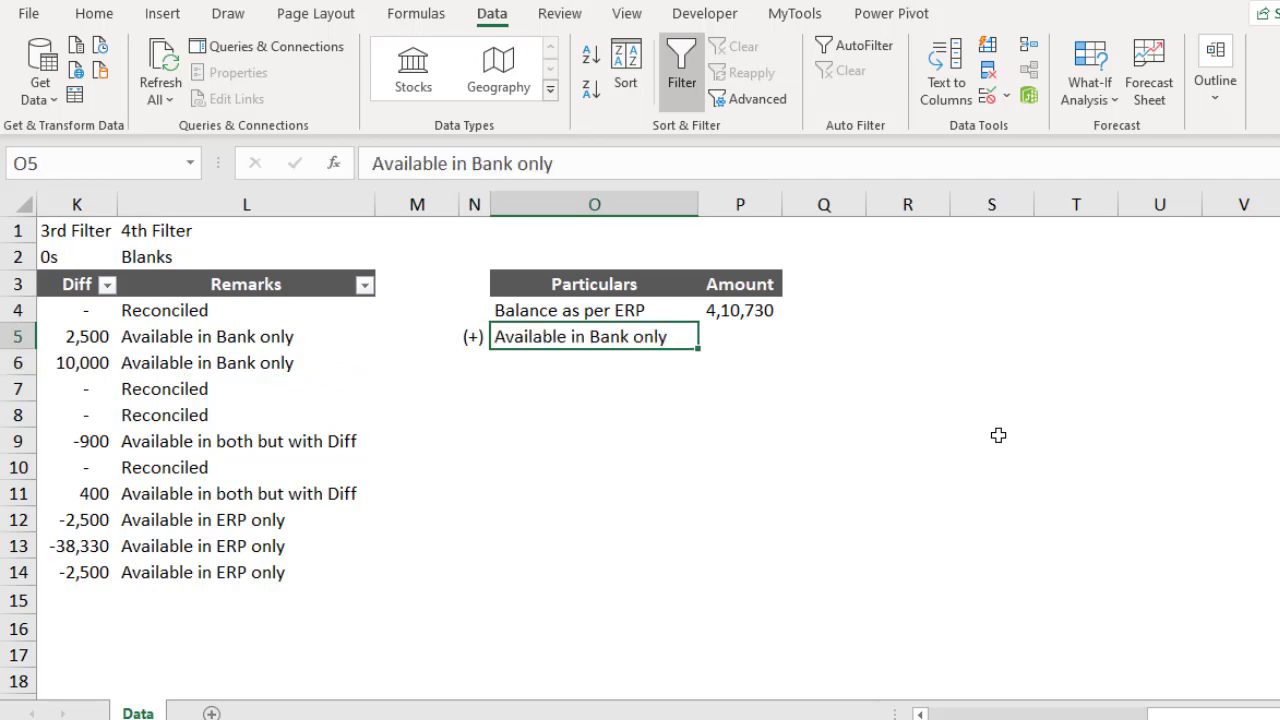
key("Left")
key("Left")
key("Left")
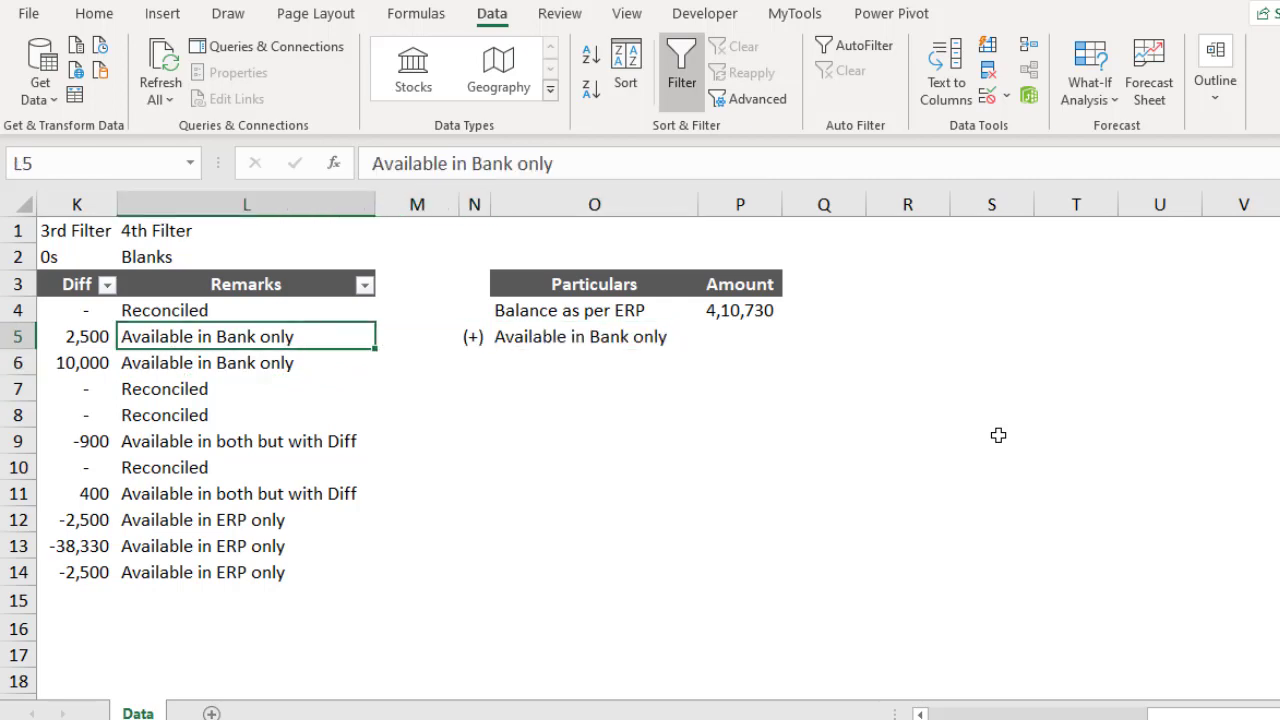
key("Right")
key("Right")
key("Right")
key("Up")
key("Down")
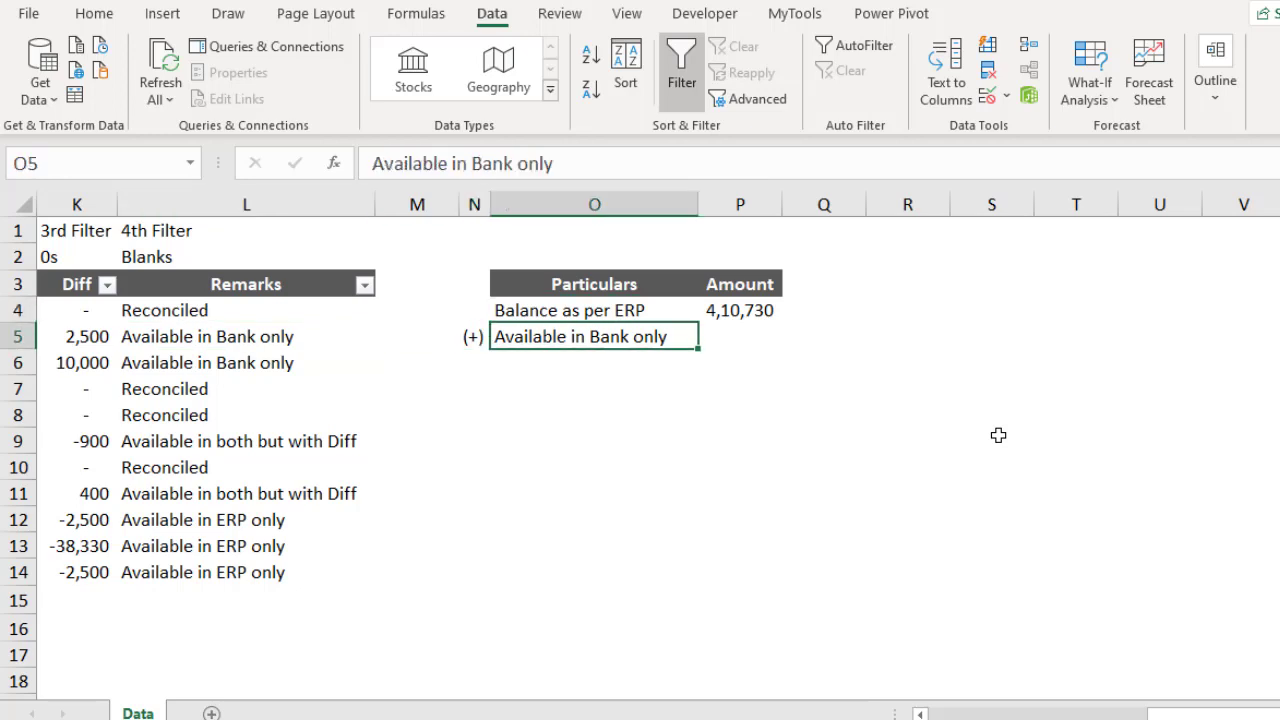
key("Left")
key("Left")
key("Left")
key("ctrl+c")
key("Right")
key("Right")
key("Right")
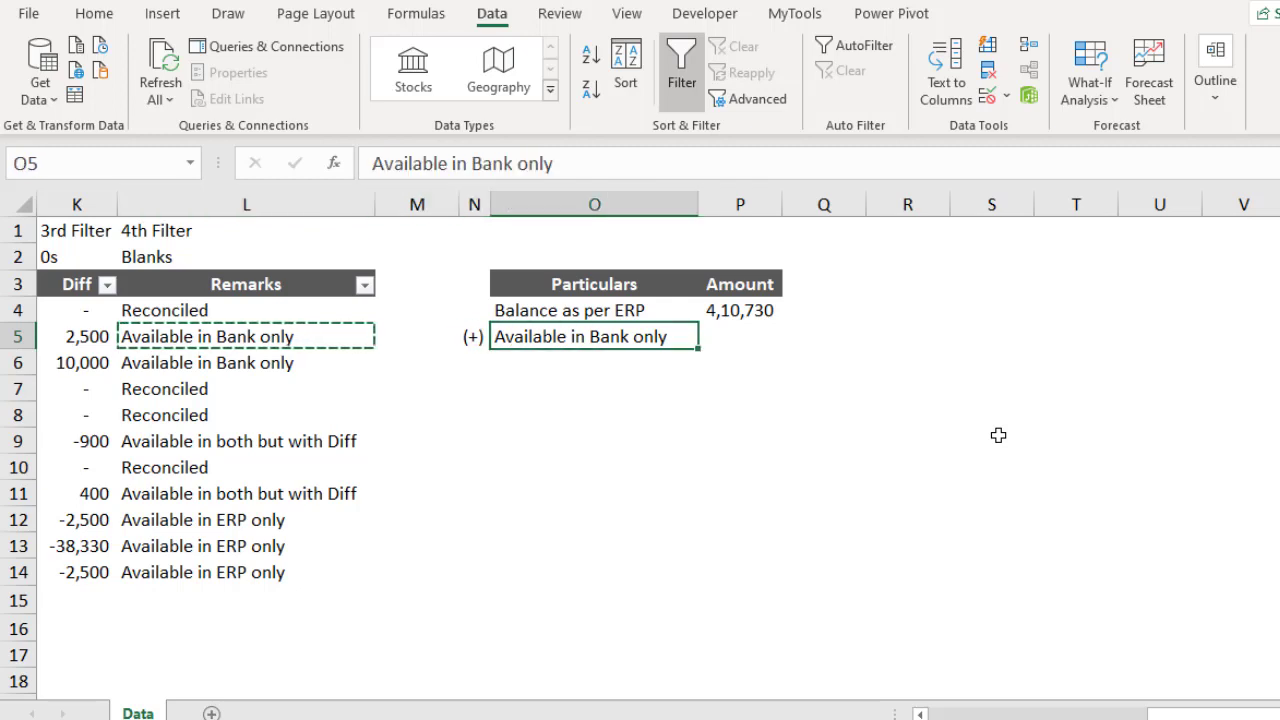
key("Escape")
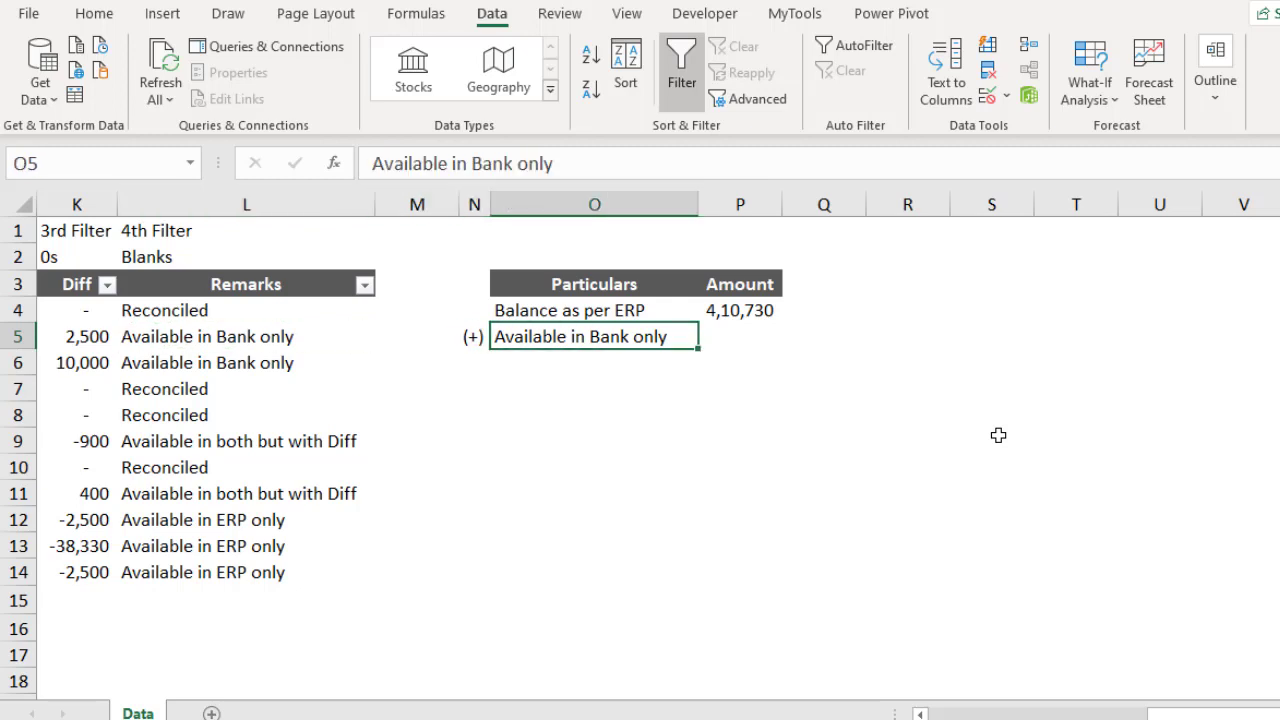
key("Right")
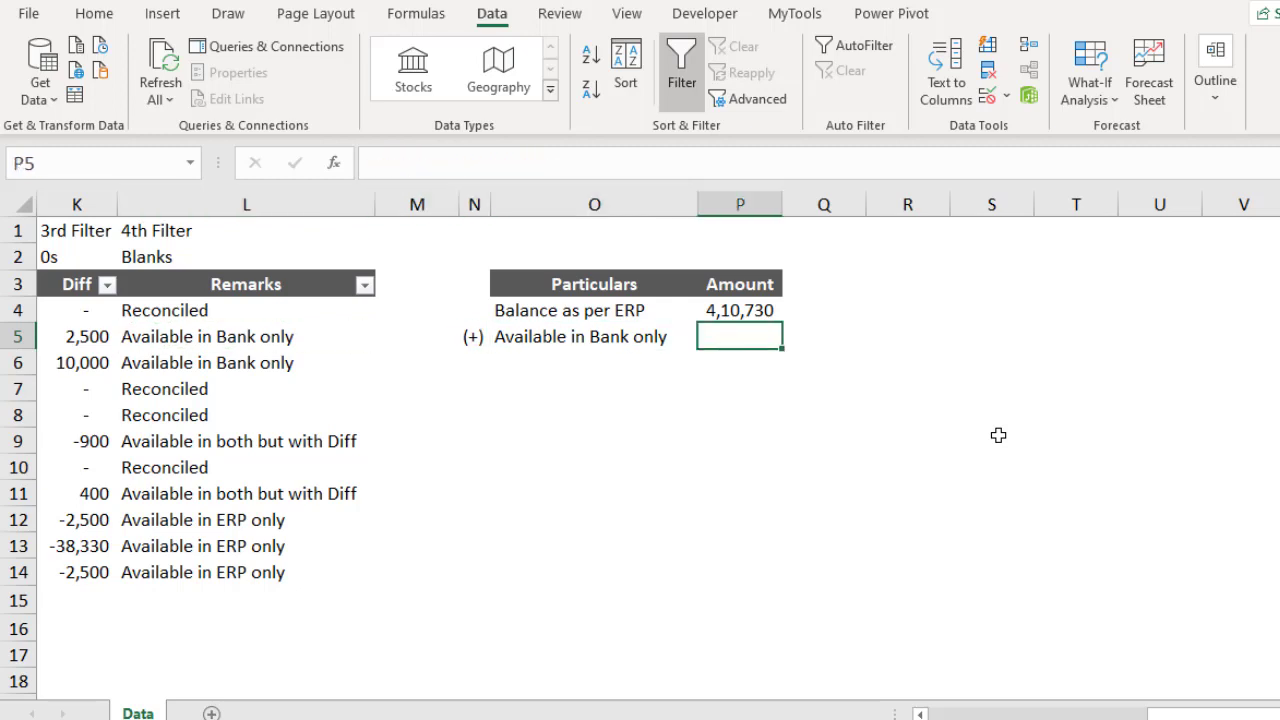
- Add a (-) row with the Available in ERP only remark copied beside it
key("Down")
key("Left")
key("Left")
type("(")
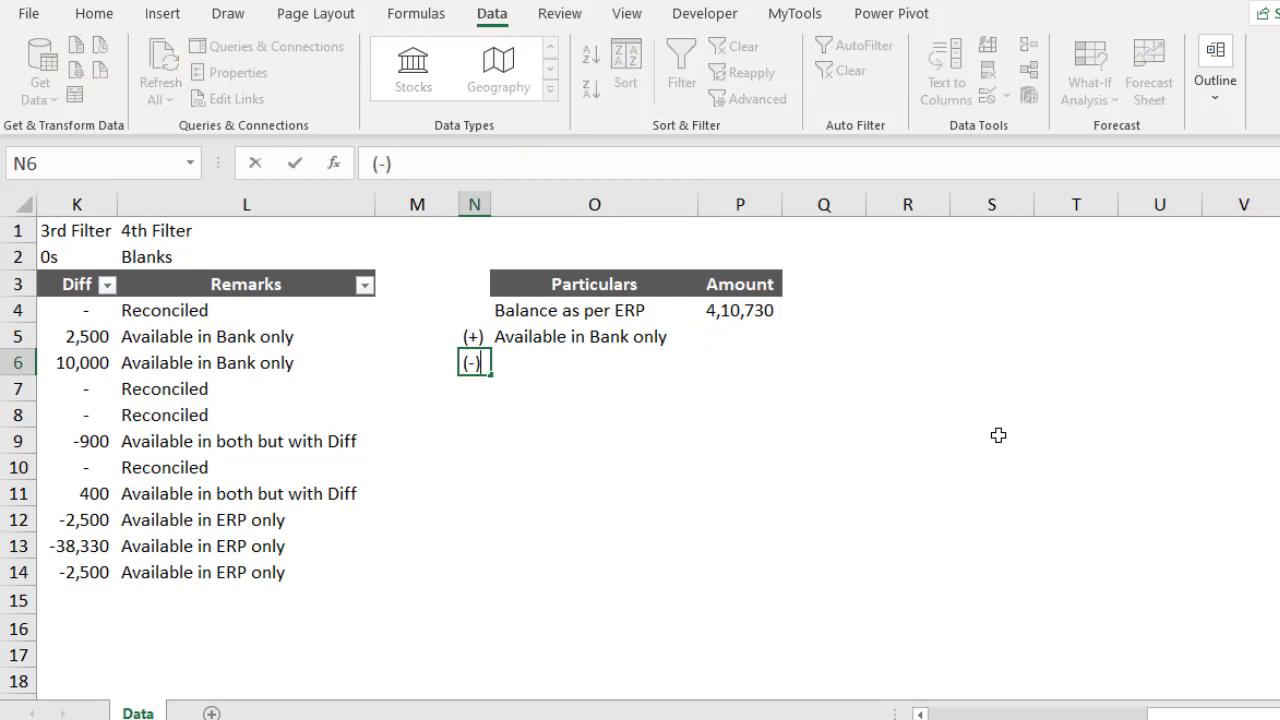
key("Right")
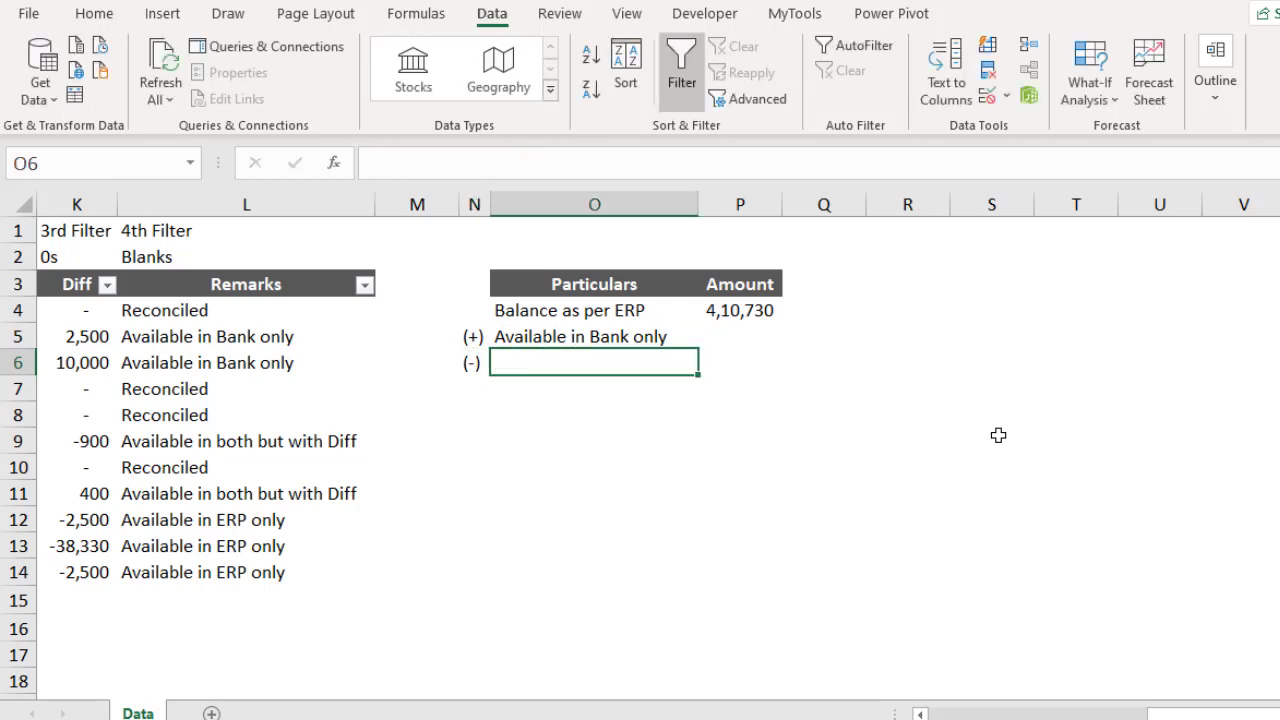
left_click(263, 510)
key("ctrl+c")
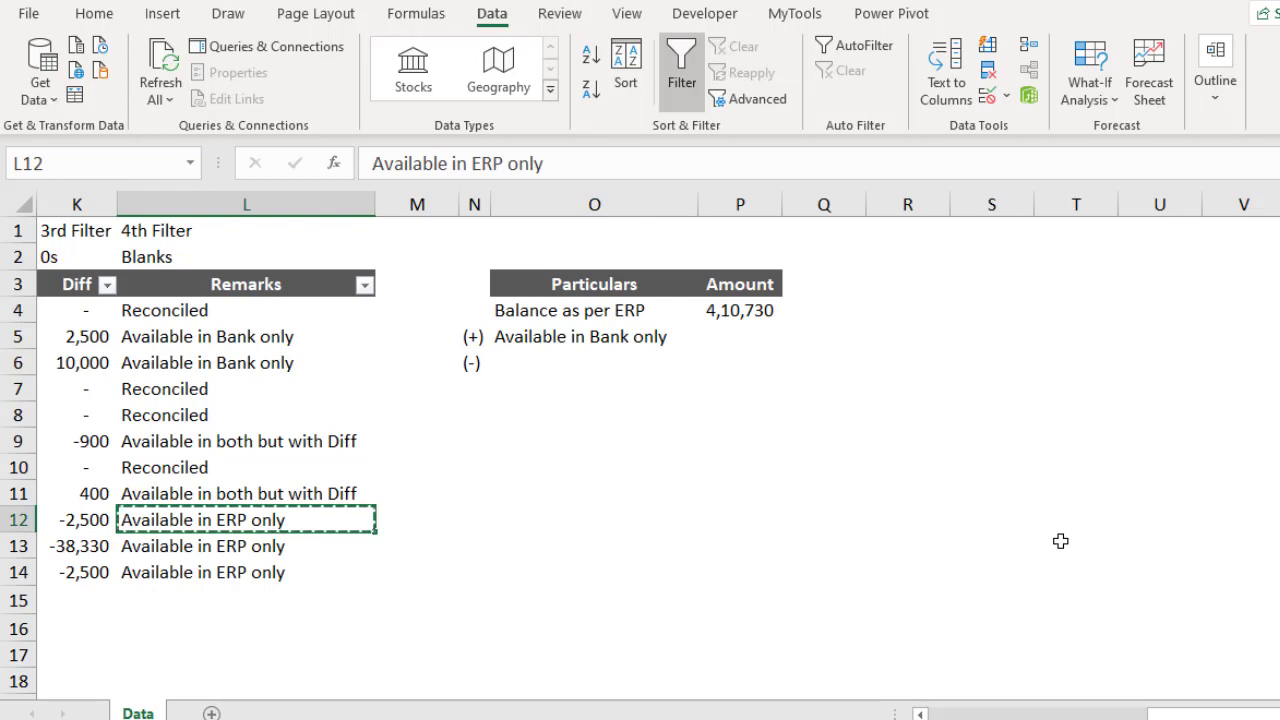
left_click(605, 363)
key("ctrl+v")
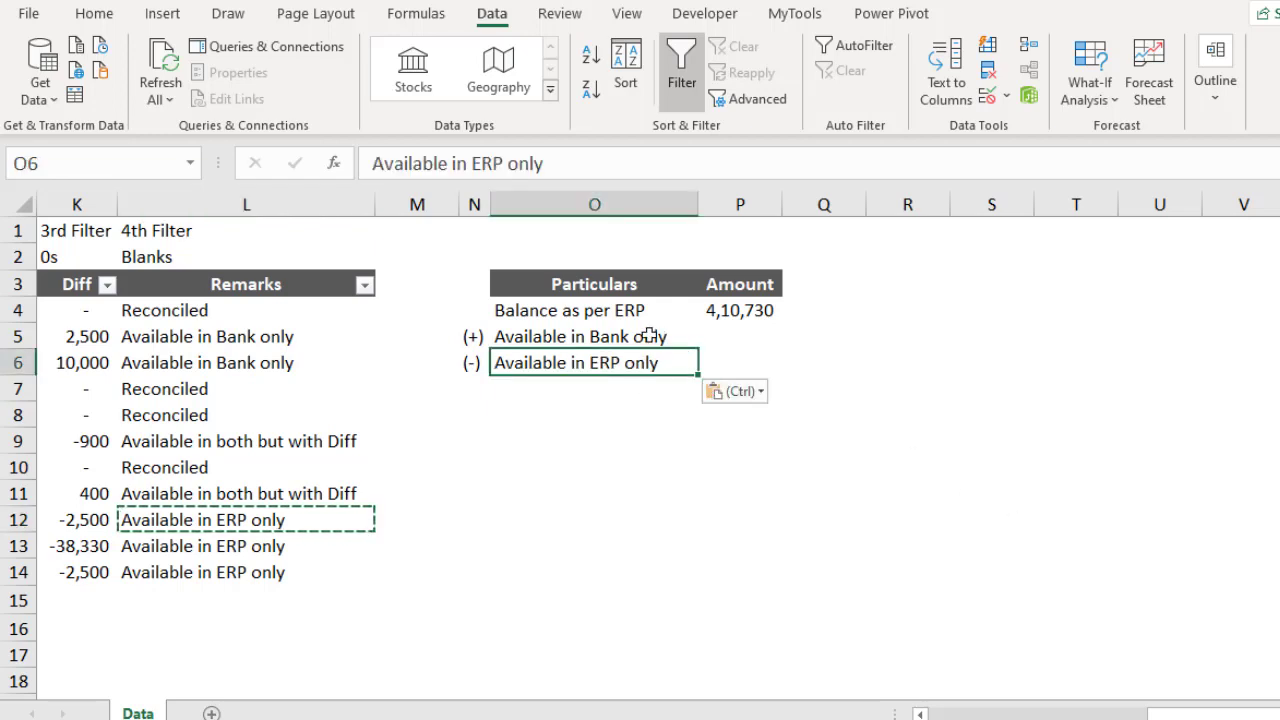
key("Escape")
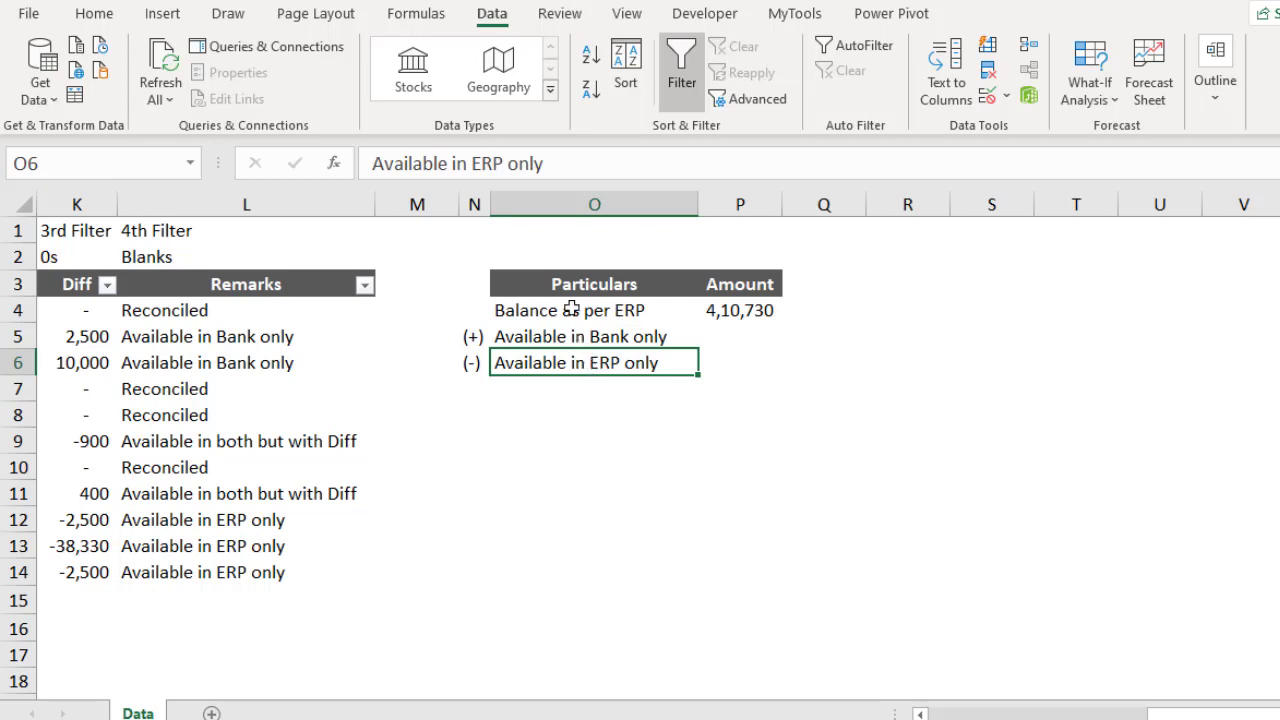
left_click(558, 390)
- Enter (+/-) in N7 and autofit the sign column to it
left_click(475, 394)
type("(")
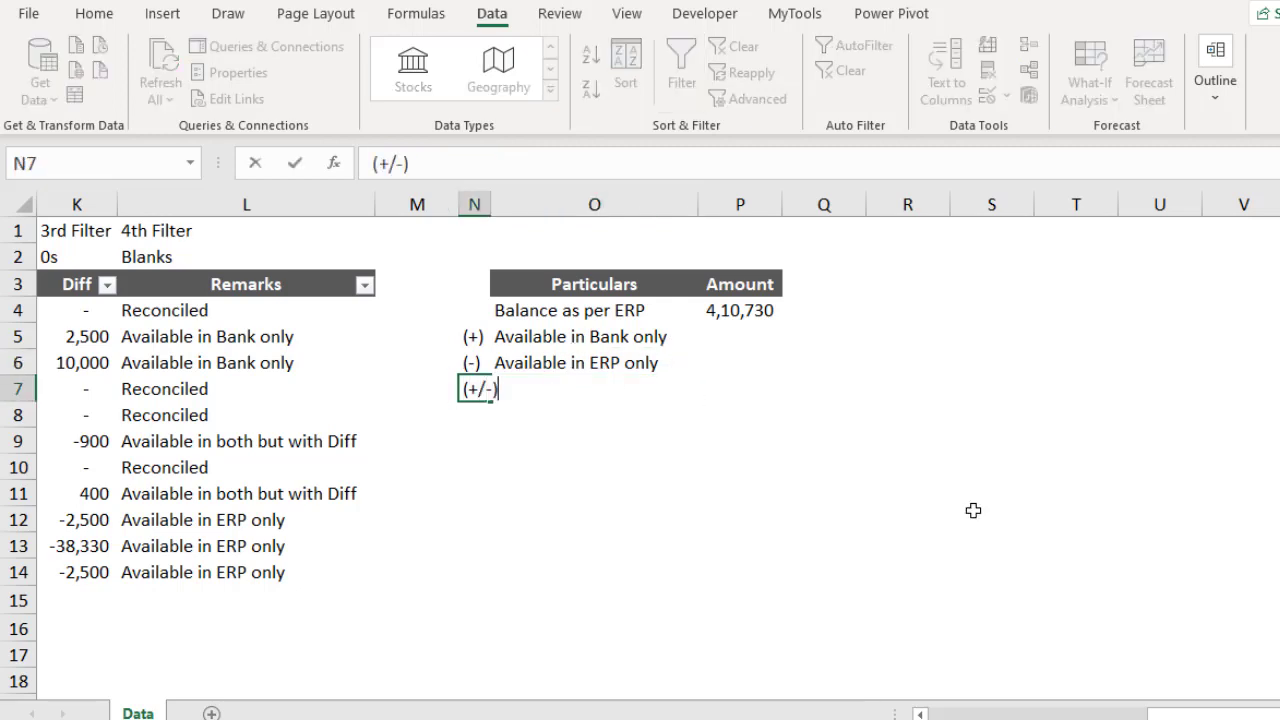
type("+/-)")
key("Return")
key("Up")
key("alt+o")
key("c")
key("a")
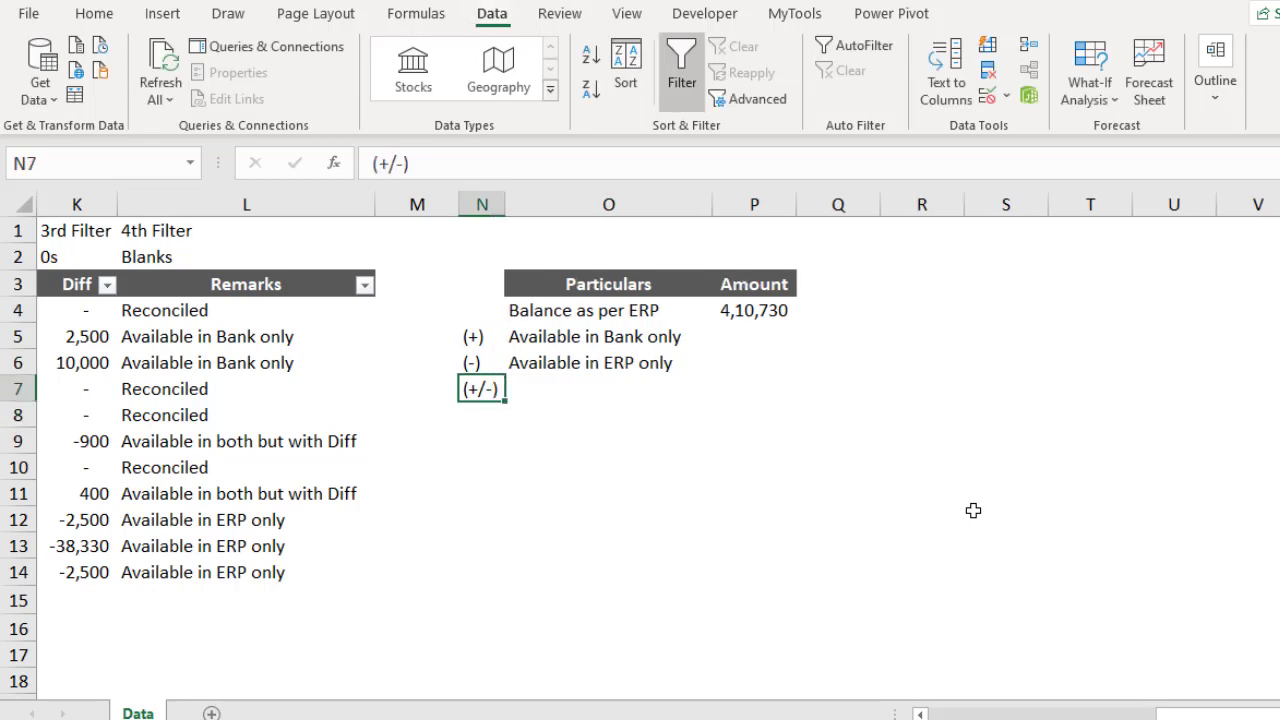
- Paste the Available in both but with Diff remark into O7 and autofit the Particulars column
left_click(567, 397)
left_click(260, 443)
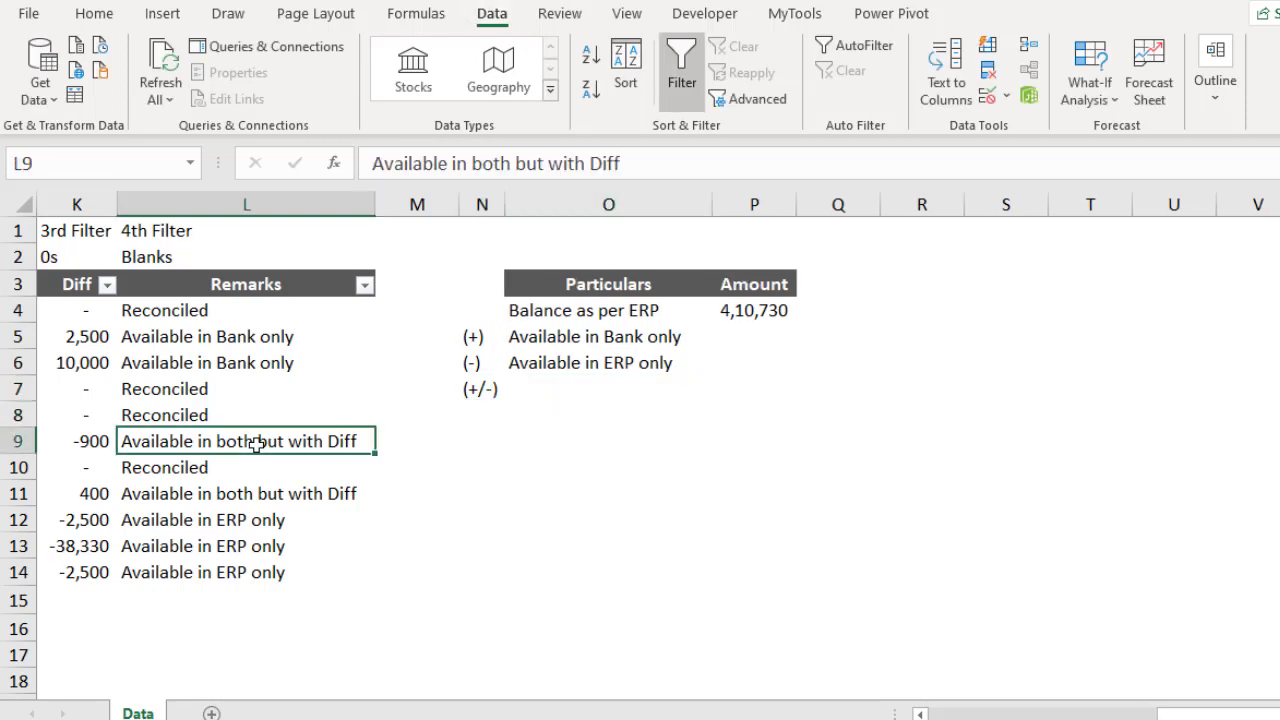
key("ctrl+c")
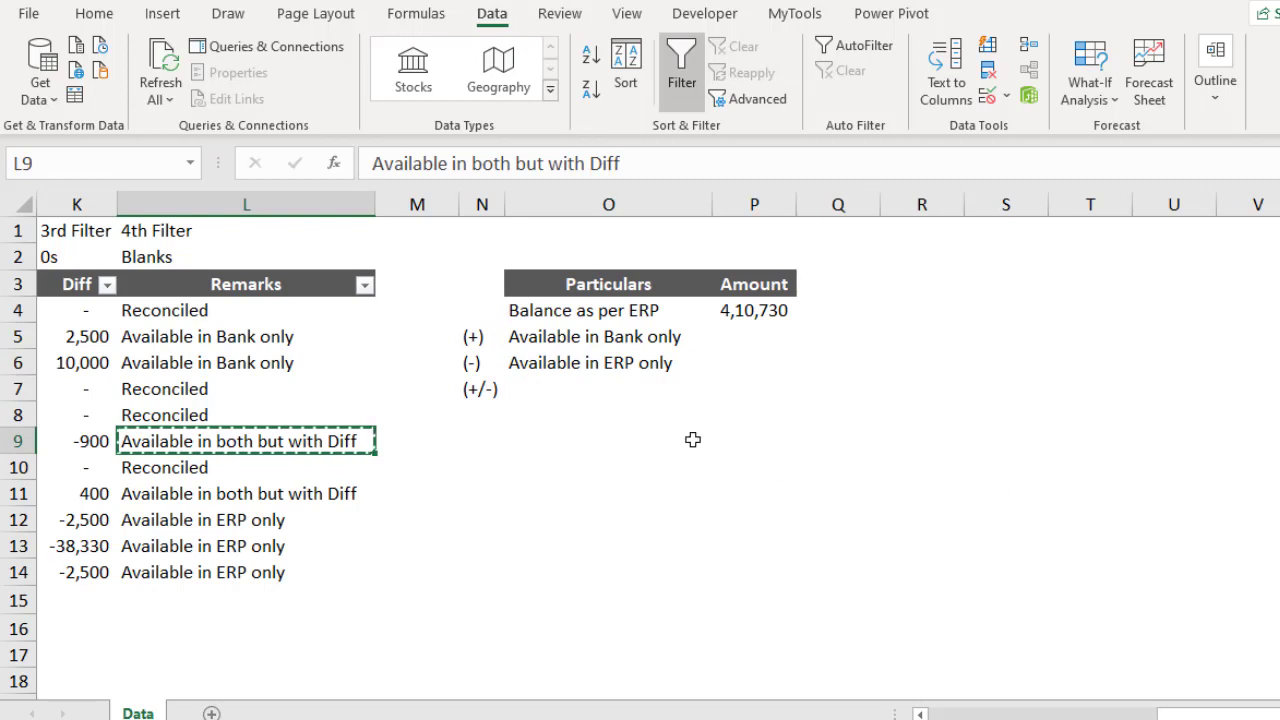
left_click(534, 391)
key("ctrl+v")
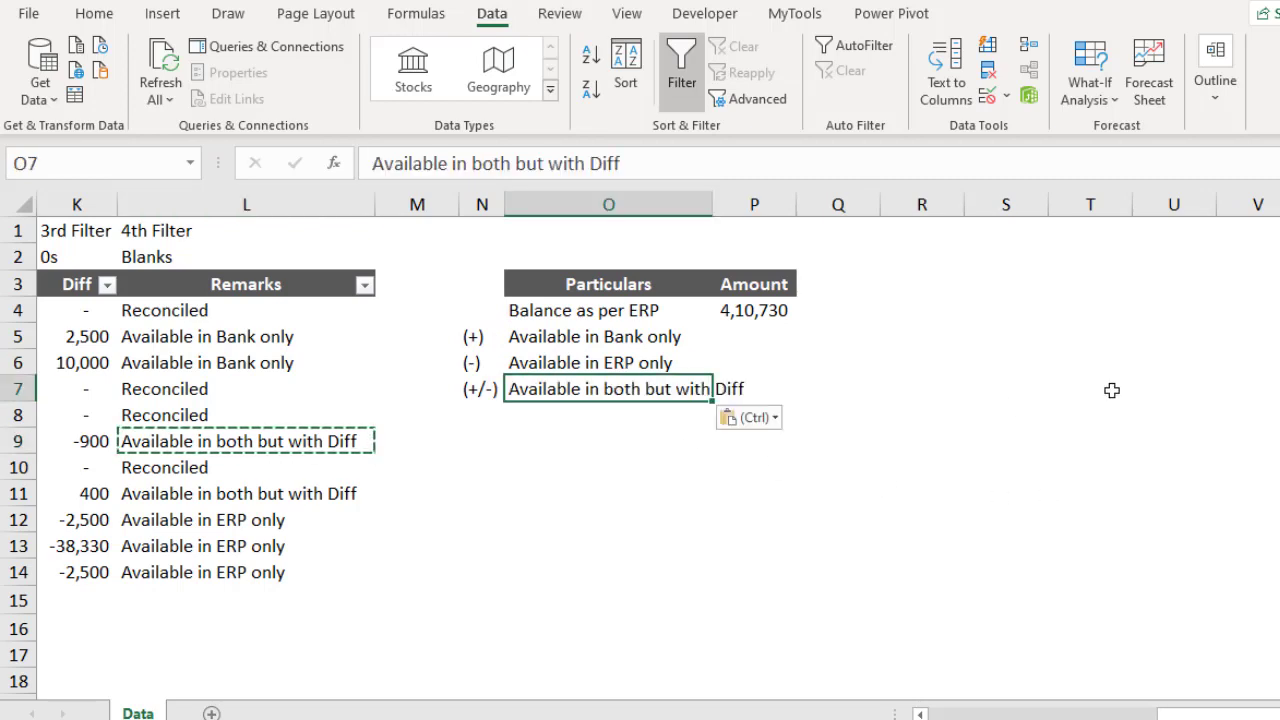
double_click(710, 204)
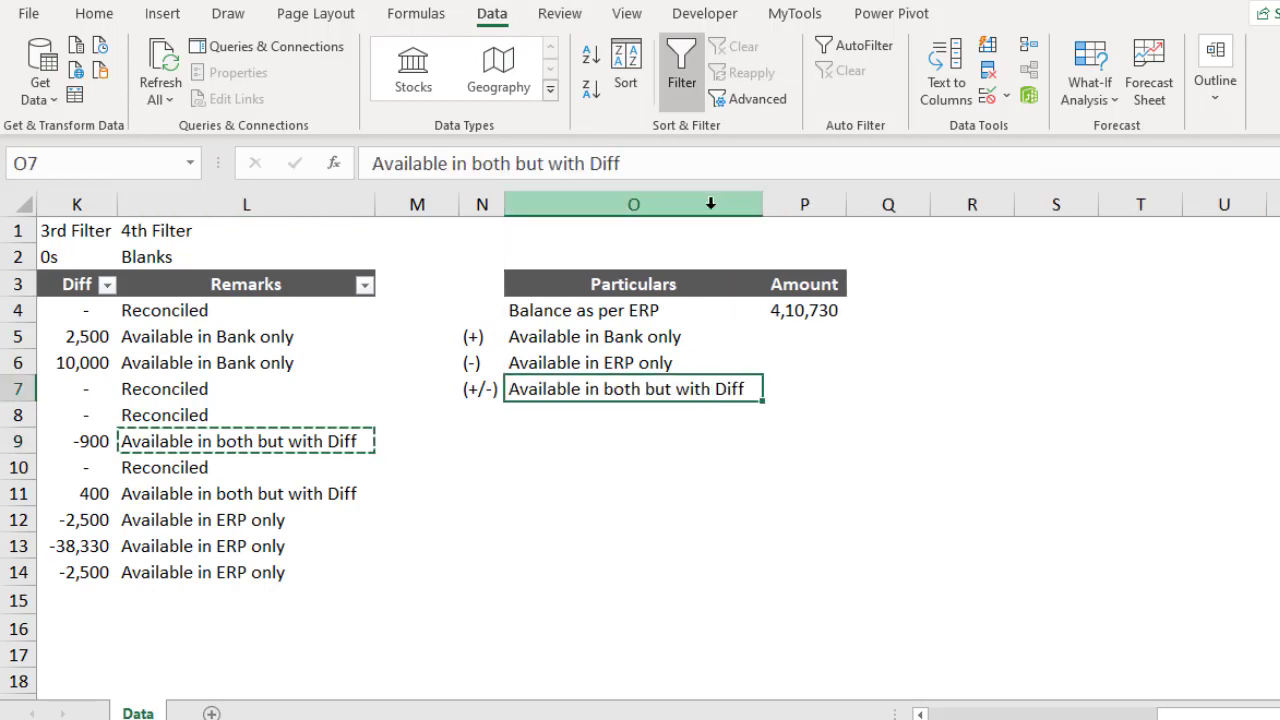
left_click(797, 399)
key("Escape")
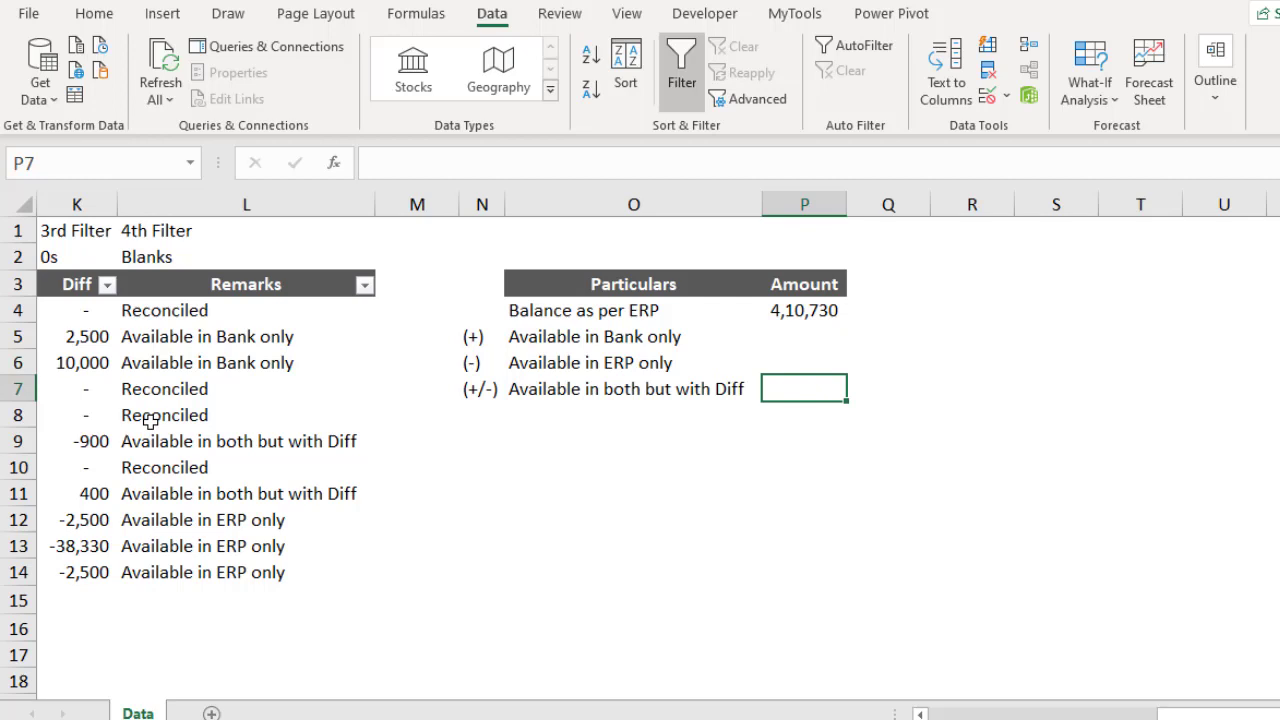
left_click(621, 408)
- Add a Balance as per Bank row that sums the amounts from the ERP balance through row 7
type("Balanc")
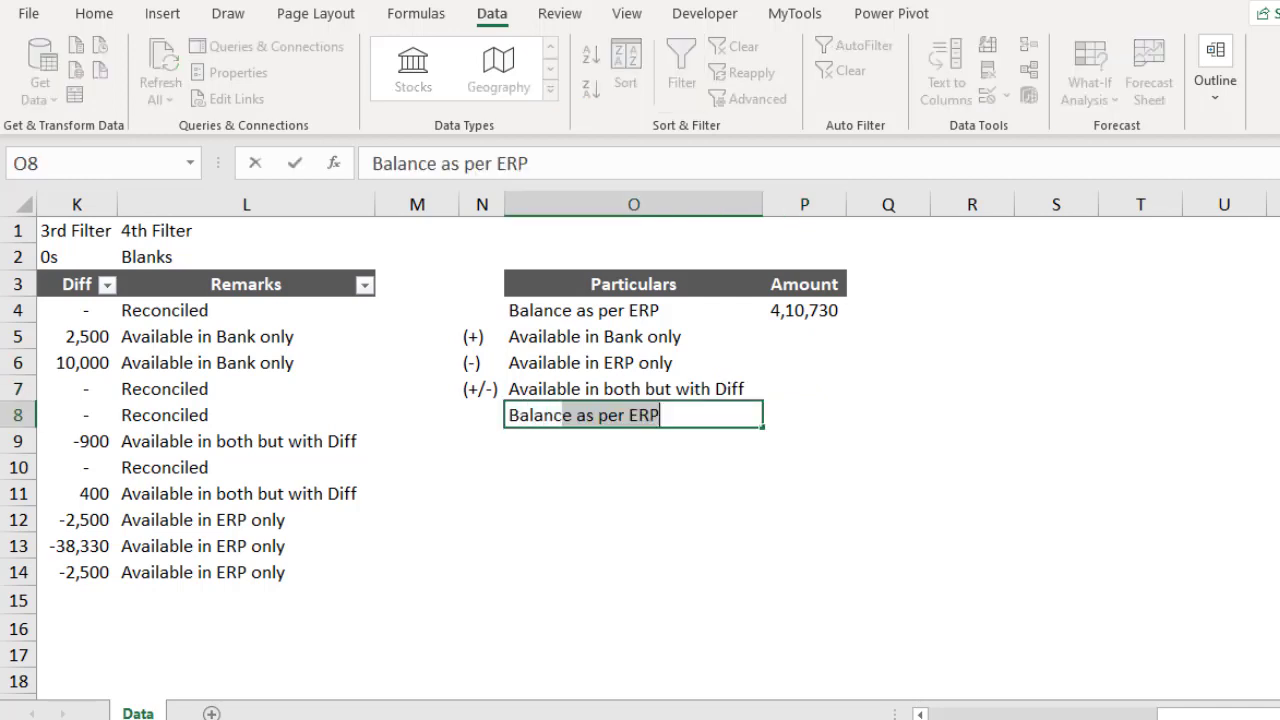
type("e as per Bank")
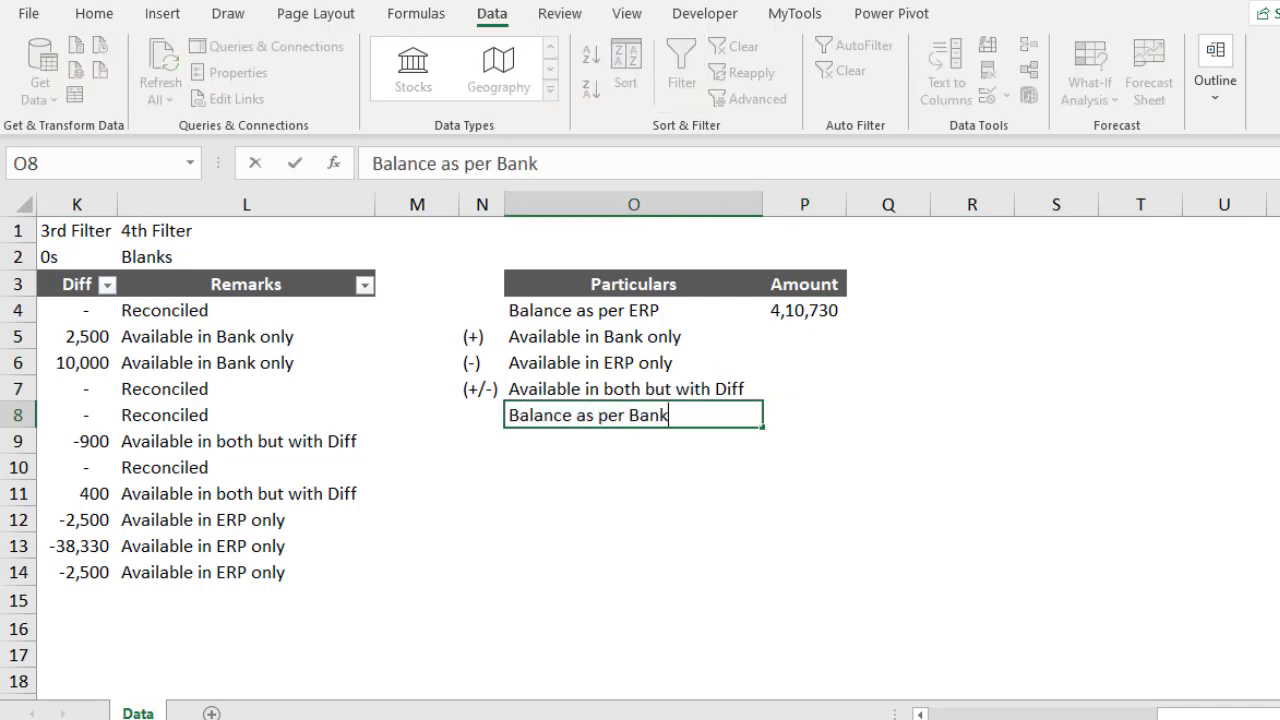
key("Tab")
type("=sum")
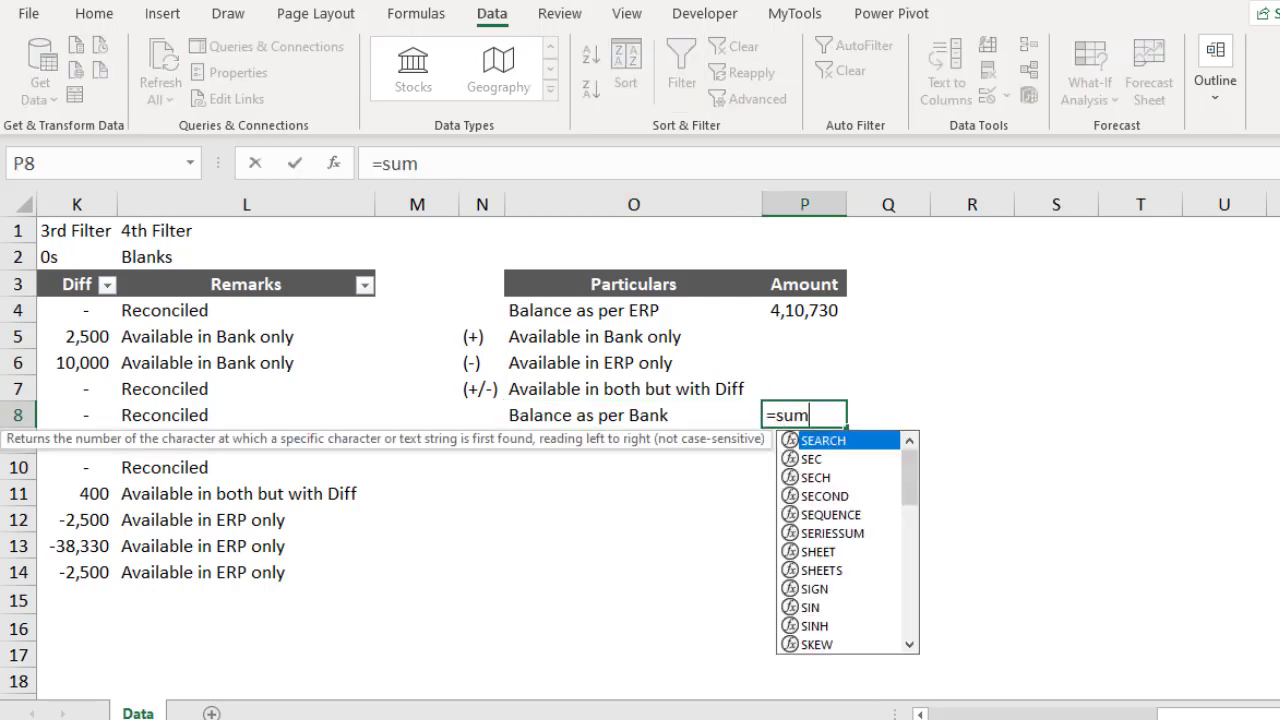
key("Tab")
left_click(804, 415)
type("=sum")
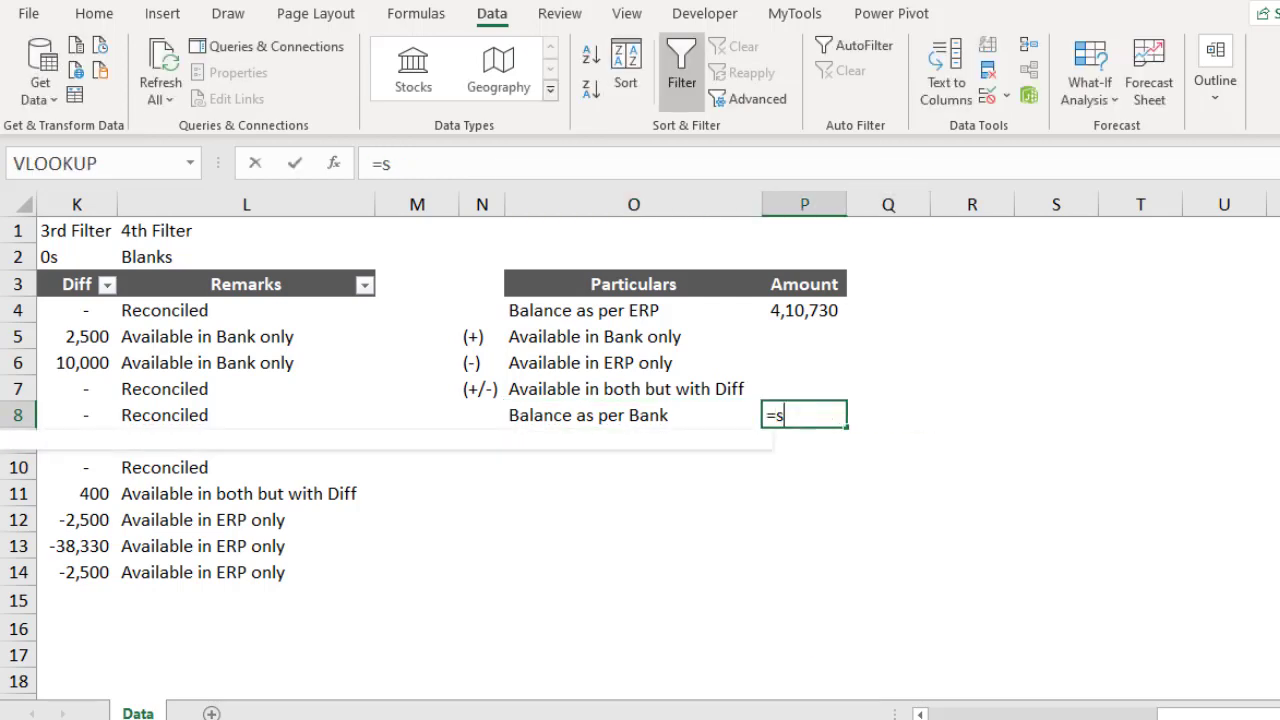
key("Tab")
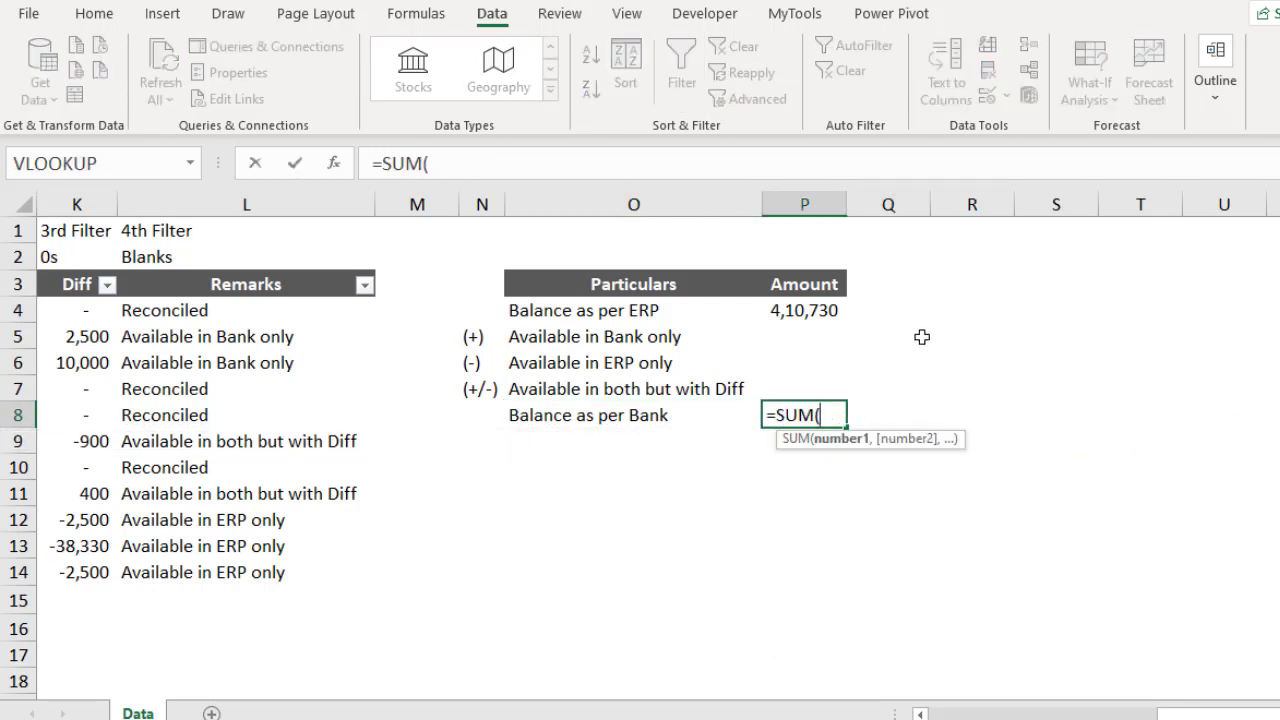
left_click_drag(820, 313, 818, 380)
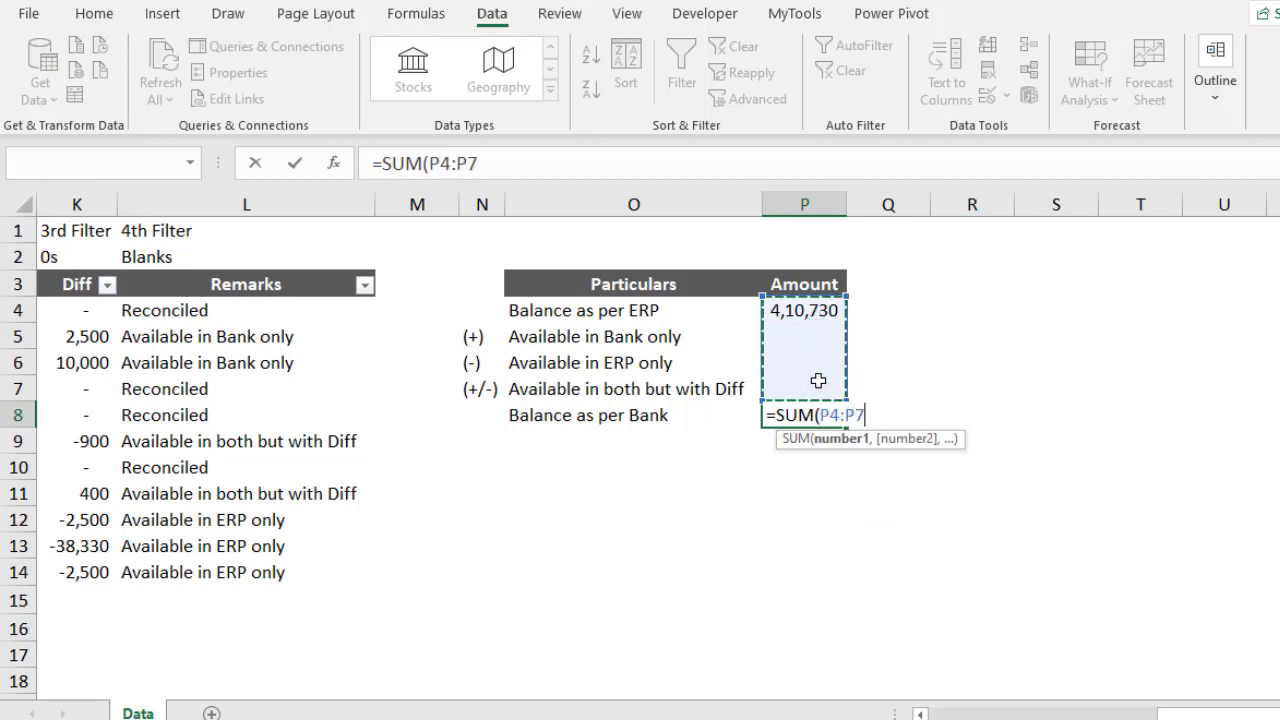
type(")")
key("Return")
- Give the Balance as per Bank row Top and Double Bottom Border and bold, and autofit column P
key("Up")
key("shift+Left")
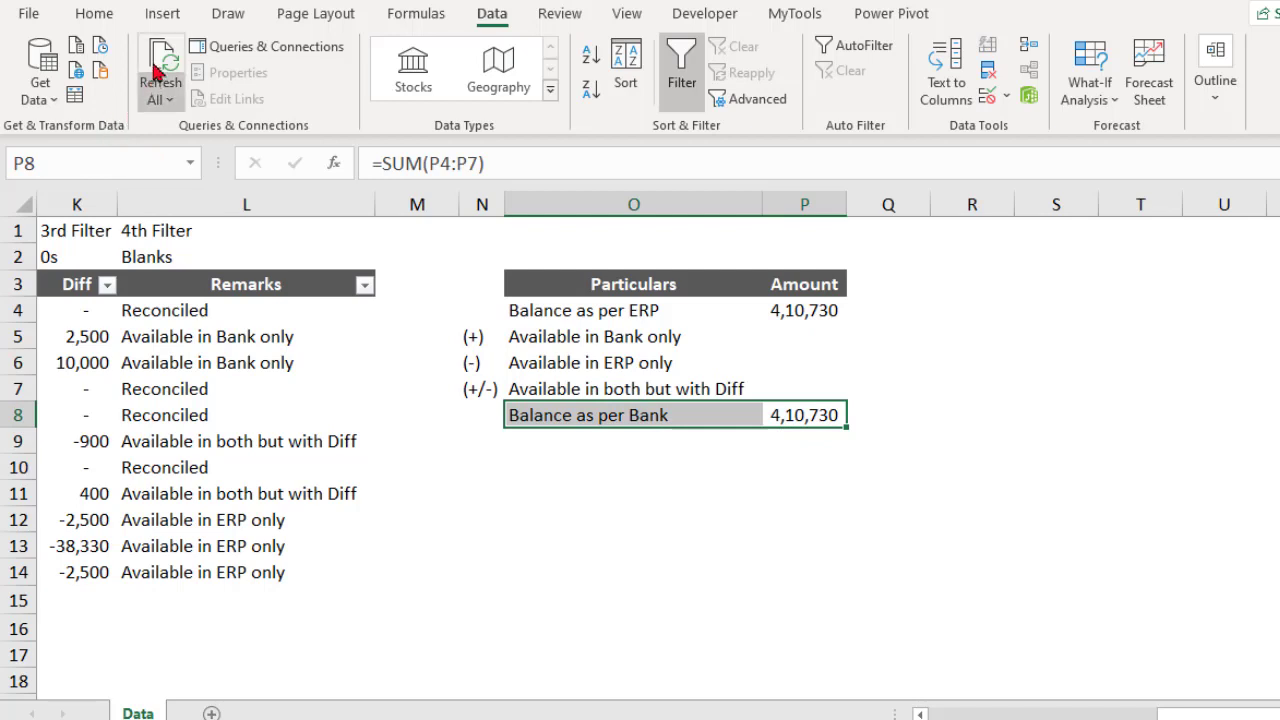
left_click(94, 14)
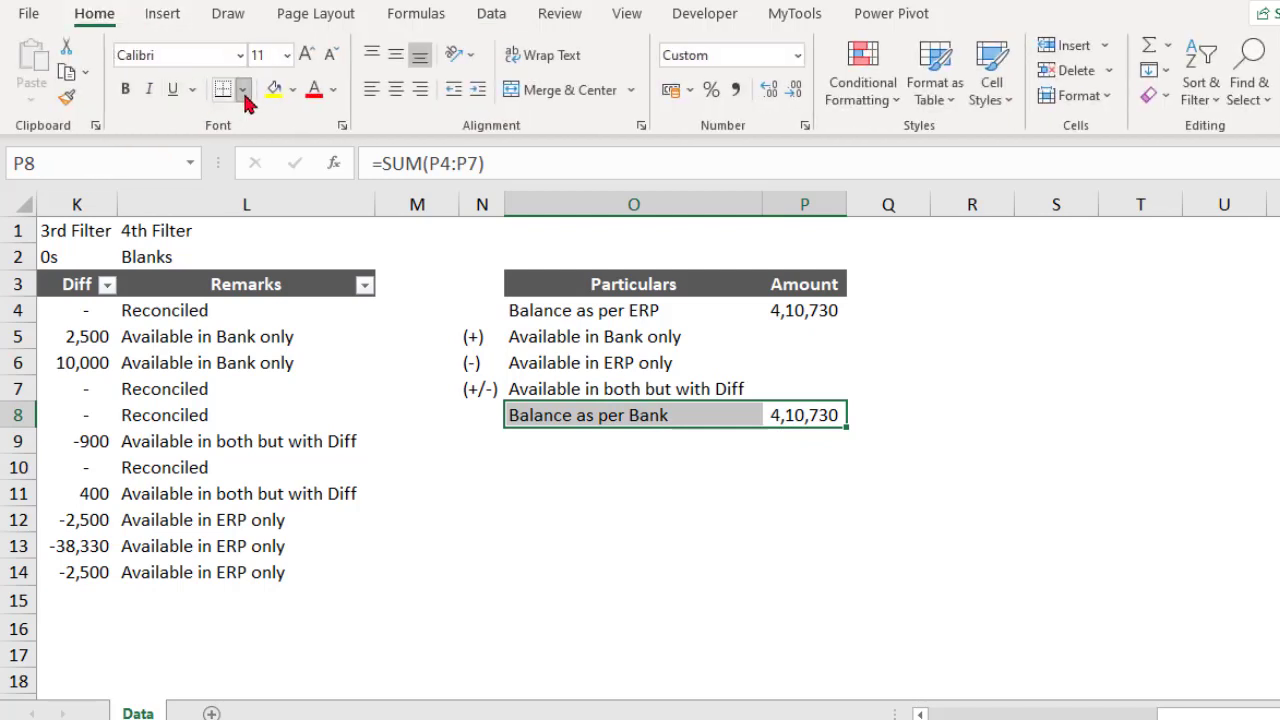
left_click(242, 89)
left_click(336, 527)
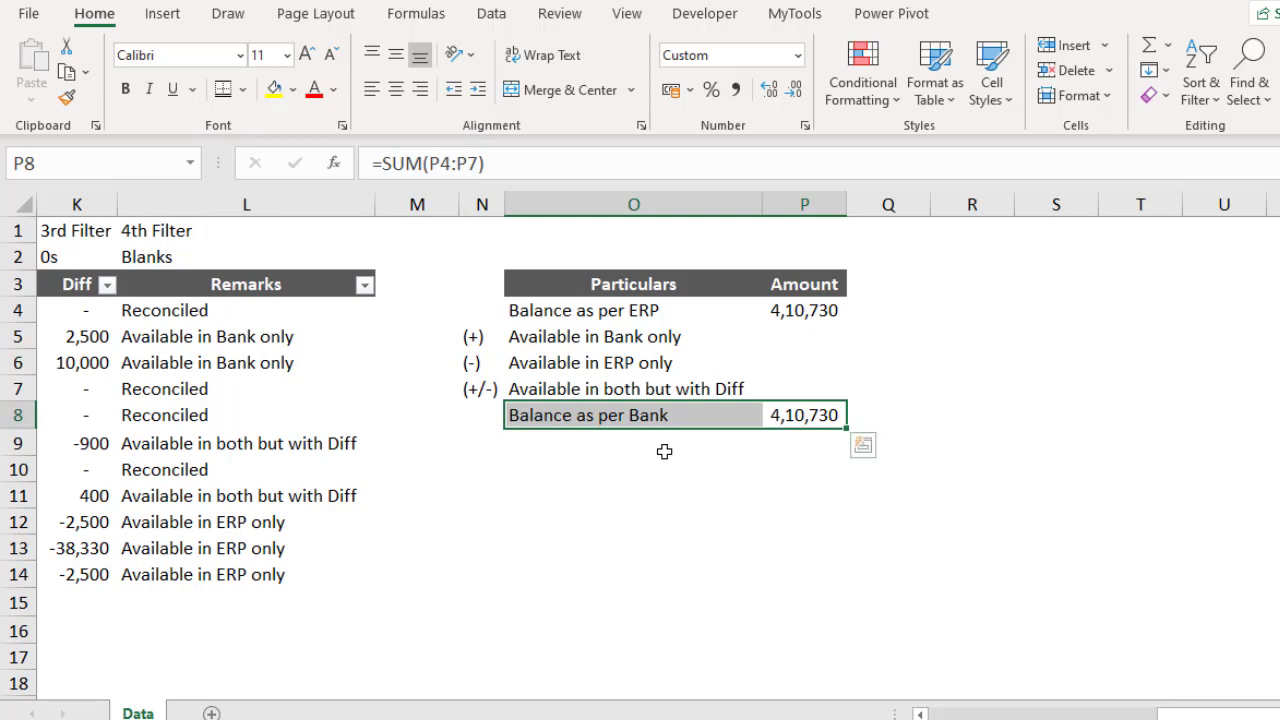
key("ctrl+b")
key("Down")
key("Up")
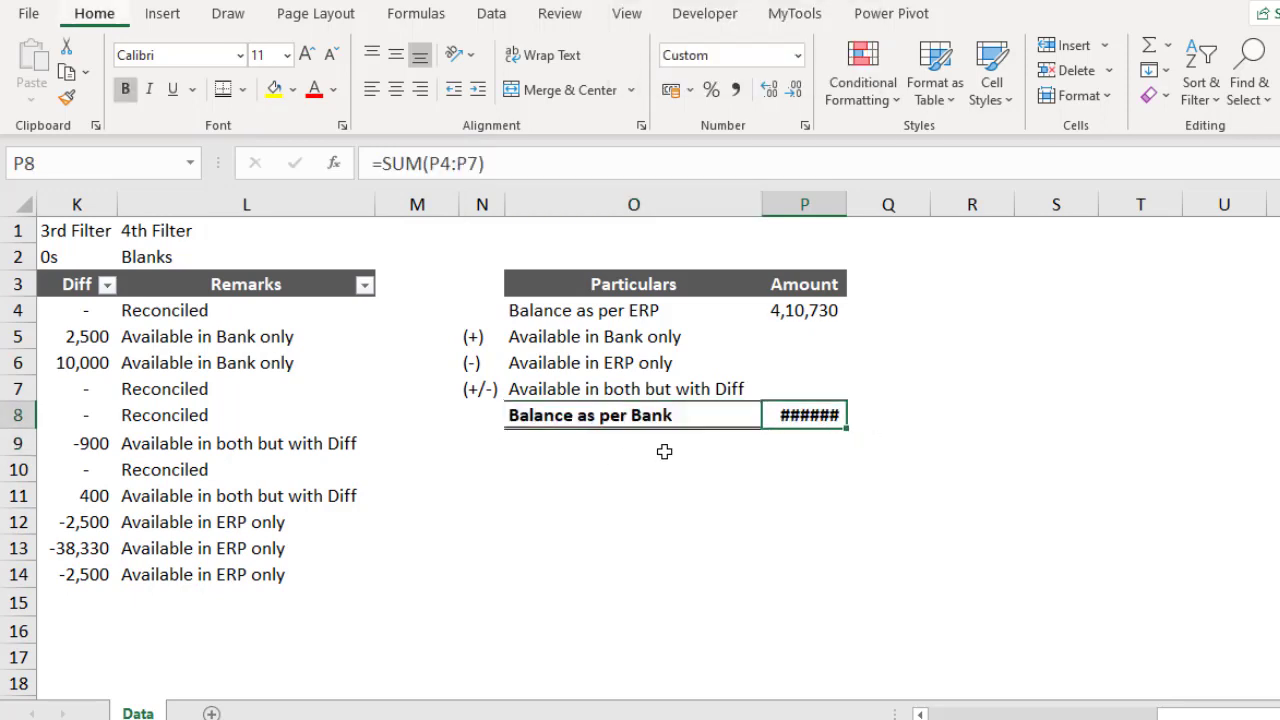
key("alt+h")
key("o")
key("i")
- Add a Check row with =P8-F14, subtracting the Bank source total from the Bank balance
left_click(664, 452)
type("Check")
key("Tab")
type("=")
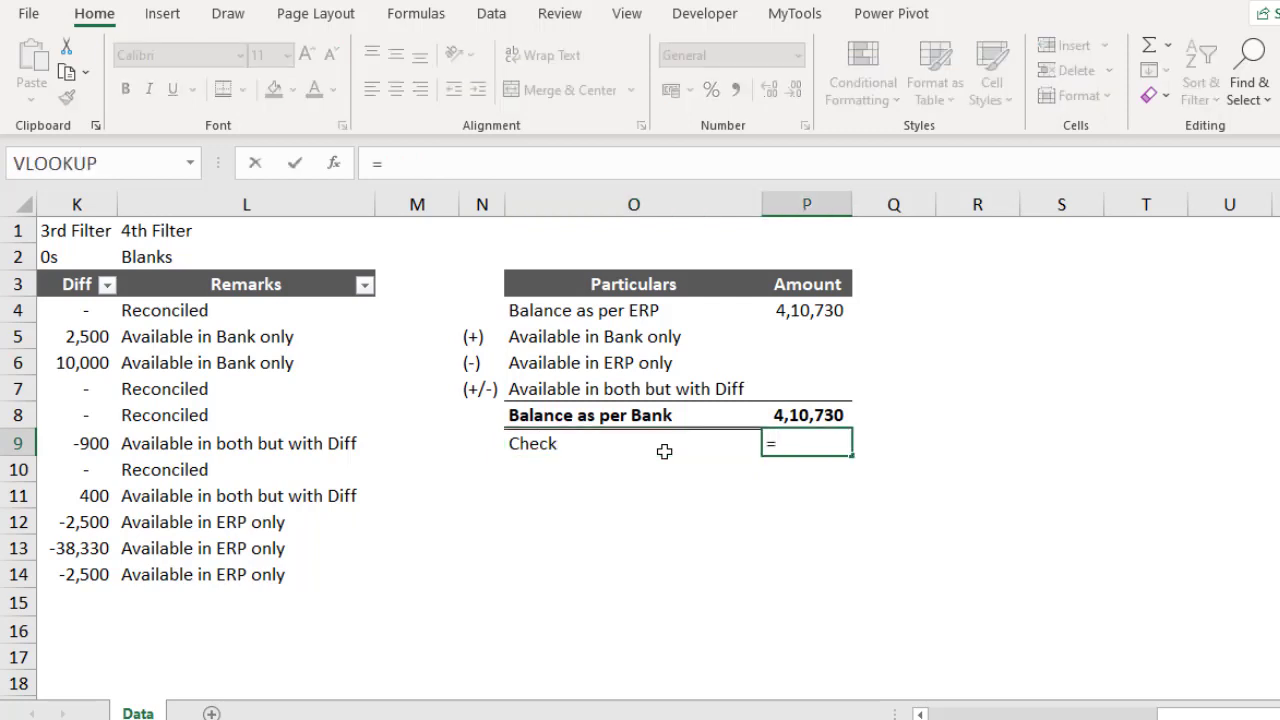
left_click(784, 411)
type("-")
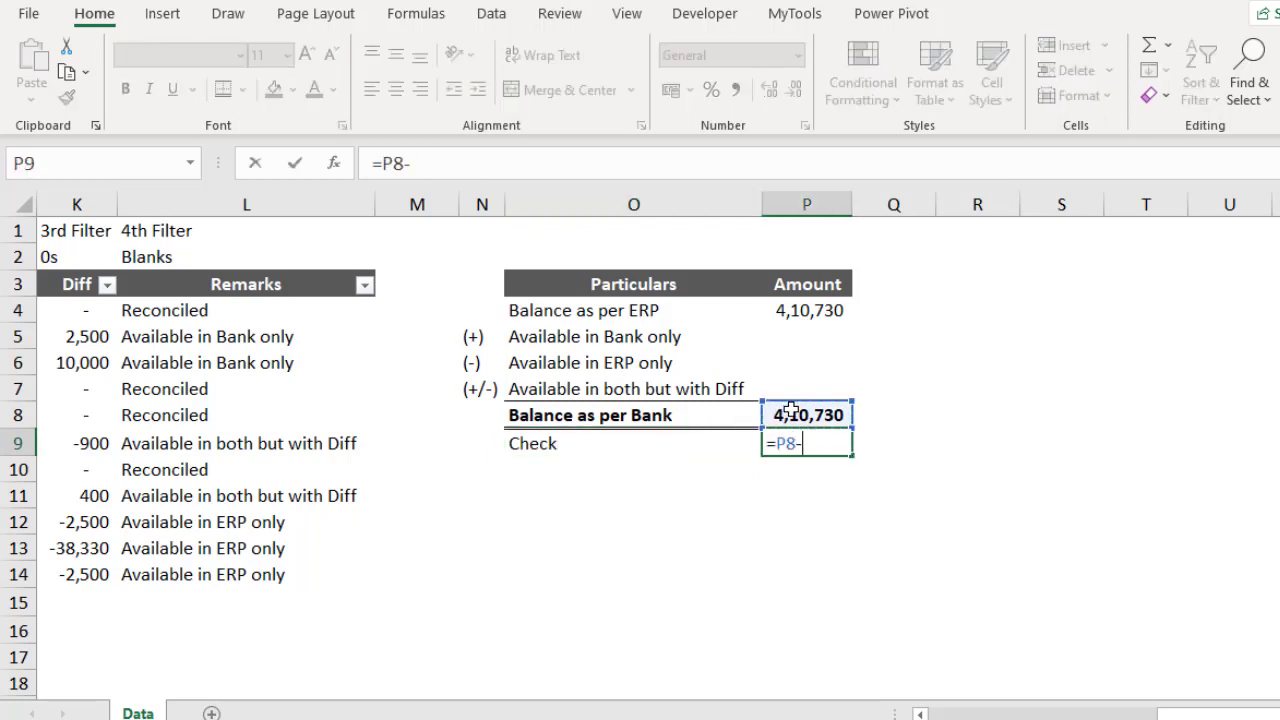
left_click_drag(1192, 712, 1058, 713)
left_click(449, 578)
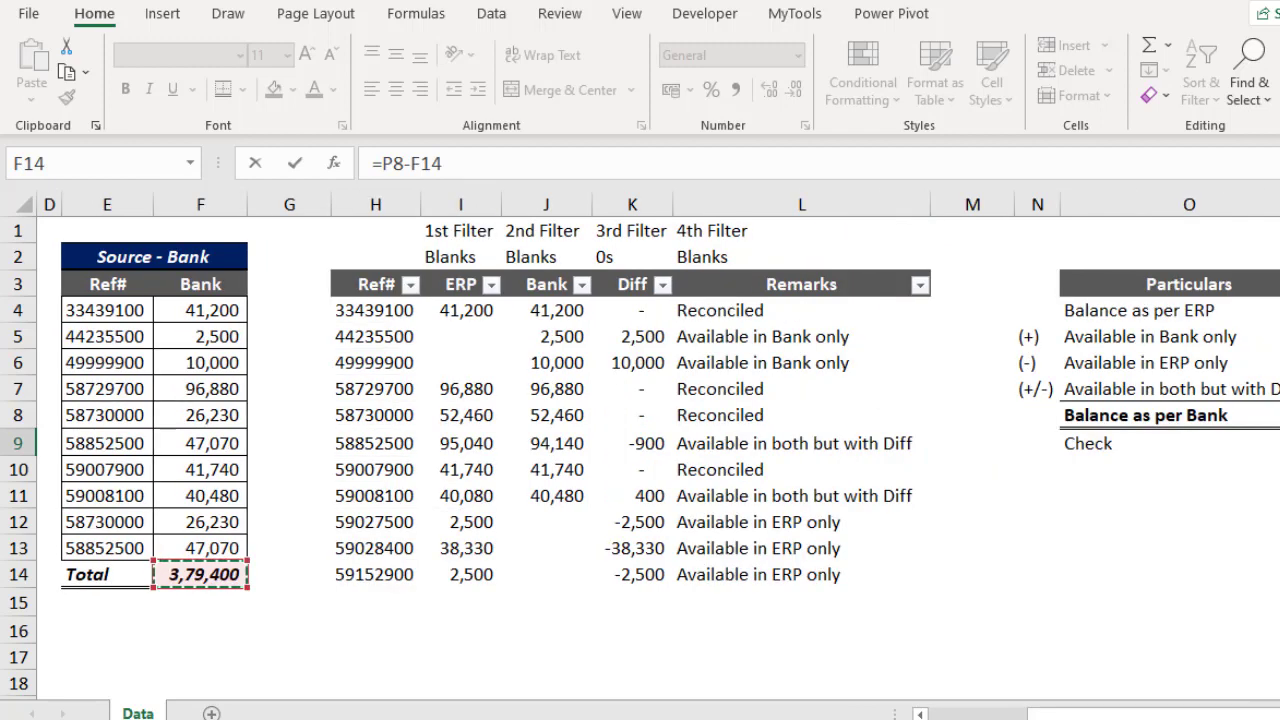
key("Return")
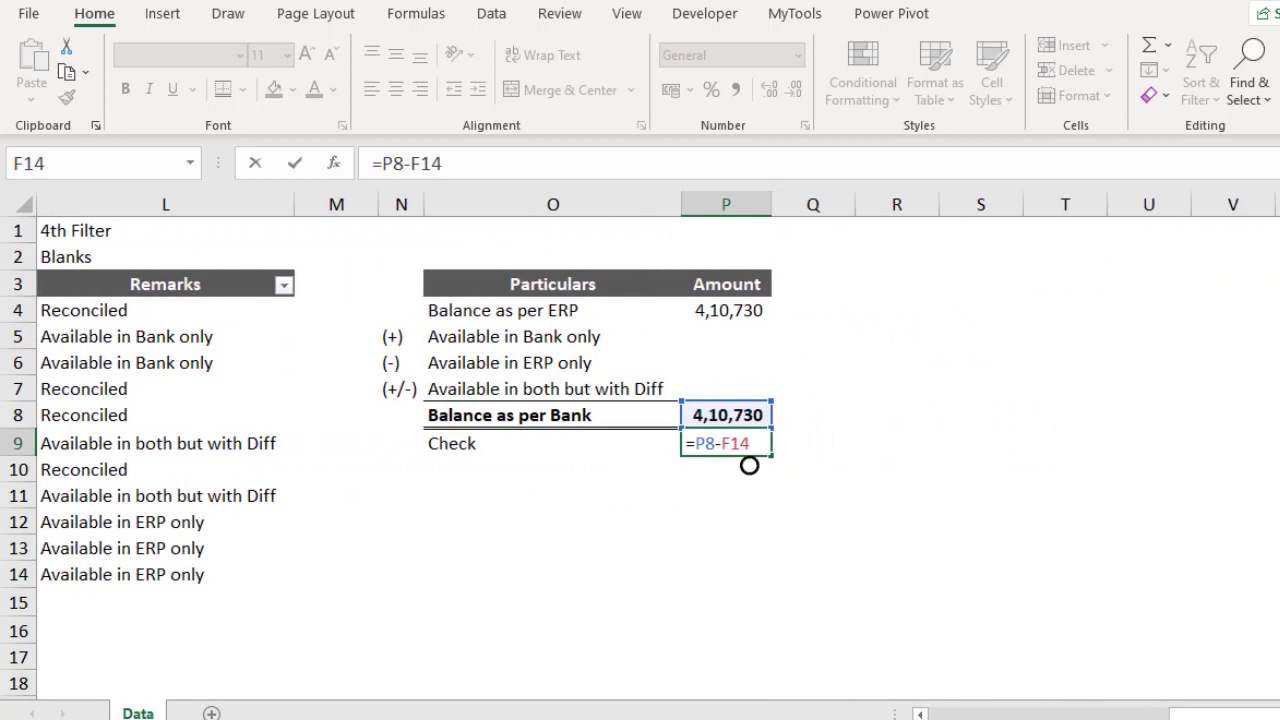
left_click(552, 468)
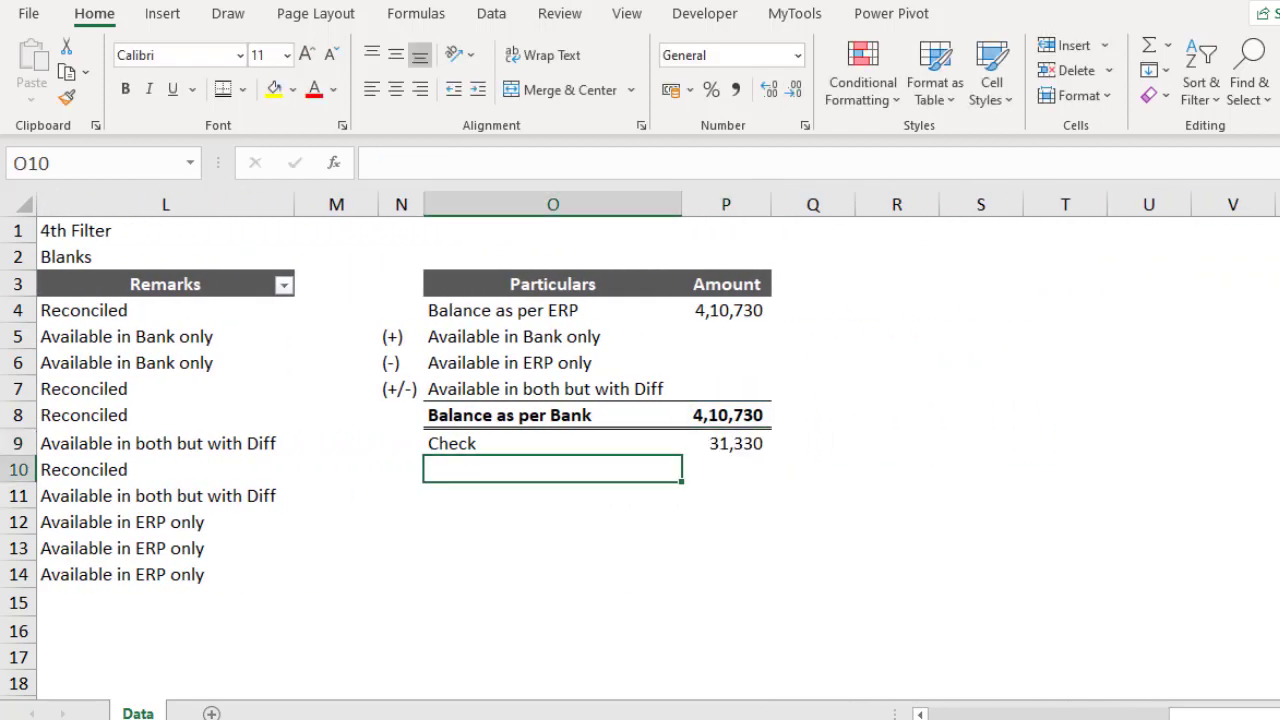
key("Left")
key("Left")
key("Left")
key("Left")
- Make the Balance as per ERP row O4:P4 bold
key("Right")
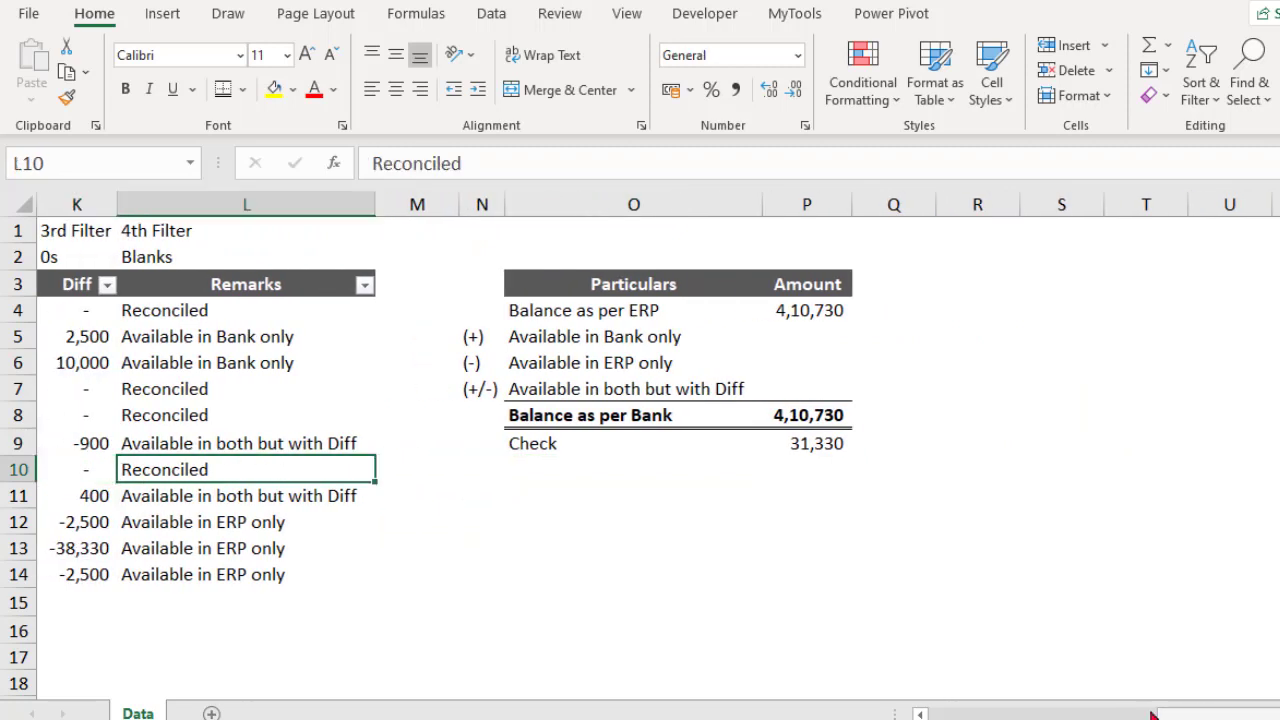
left_click(818, 451)
left_click_drag(820, 330, 820, 395)
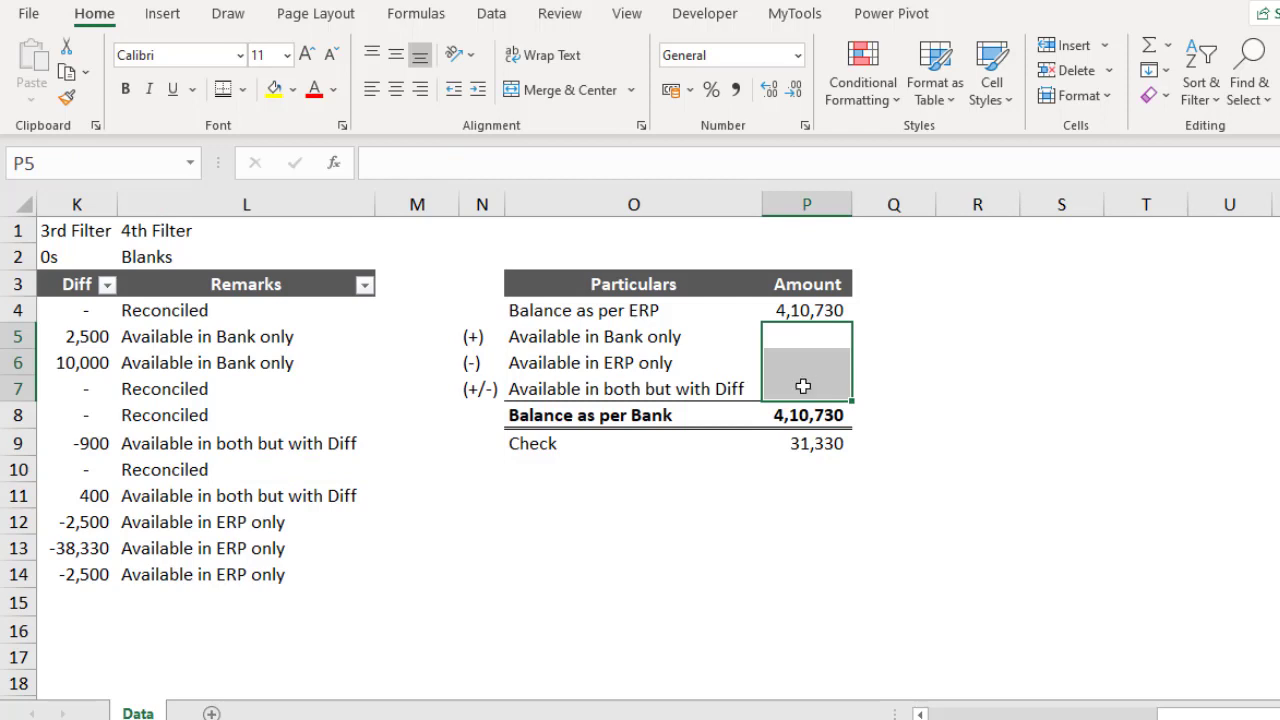
left_click_drag(672, 311, 778, 311)
key("ctrl+b")
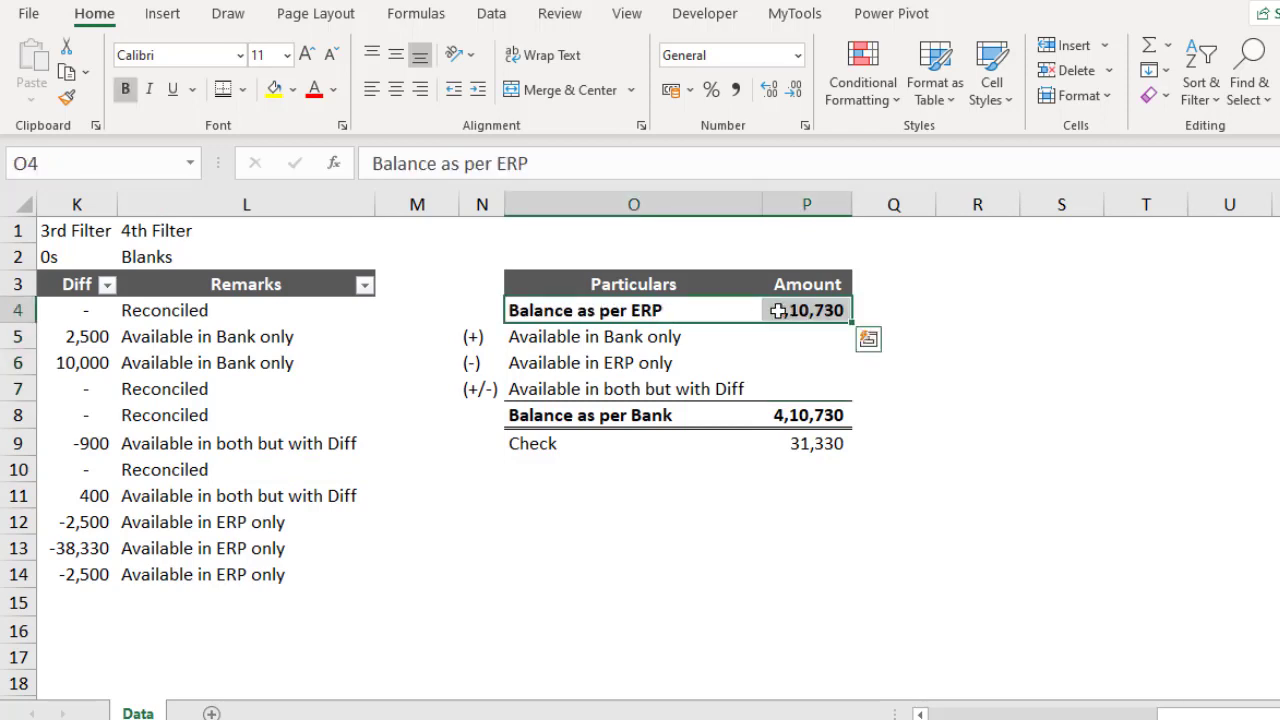
- Enter =SUMIF($L$4:$L$14,O5,$K$4:$K$14) in P5 to total the Diff for Available in Bank only
left_click(795, 336)
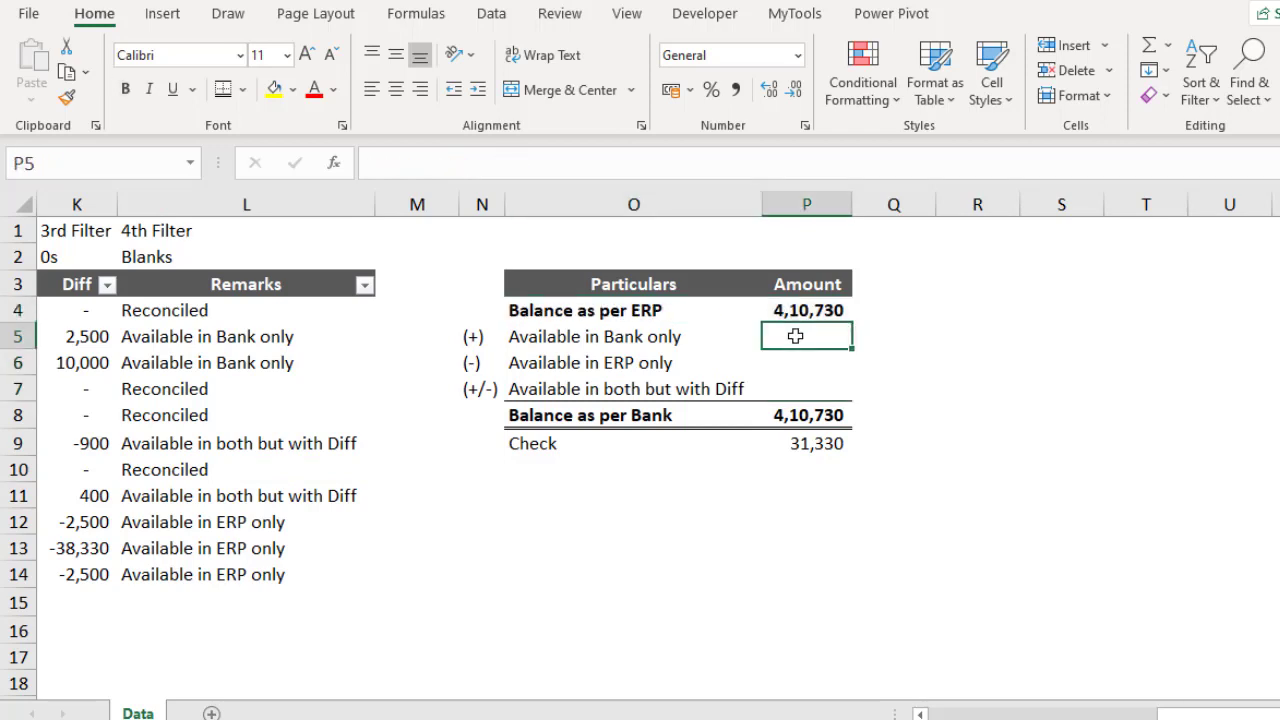
left_click_drag(796, 336, 803, 389)
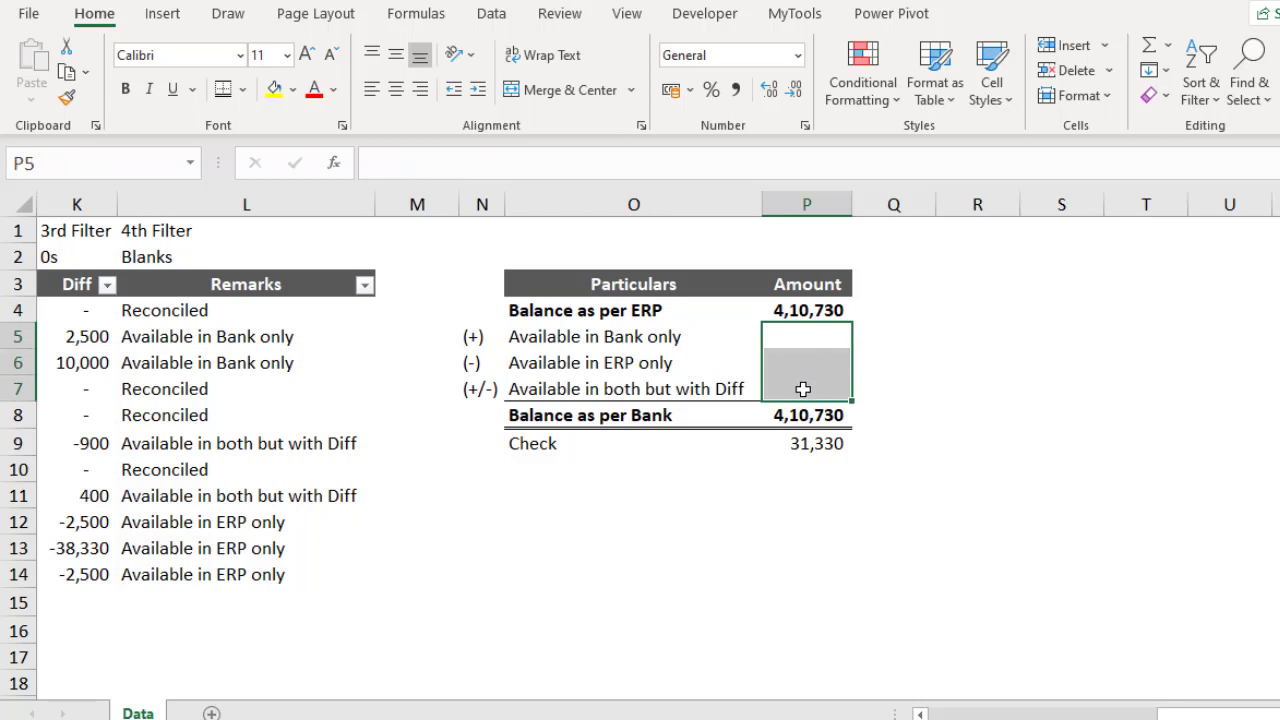
left_click(803, 340)
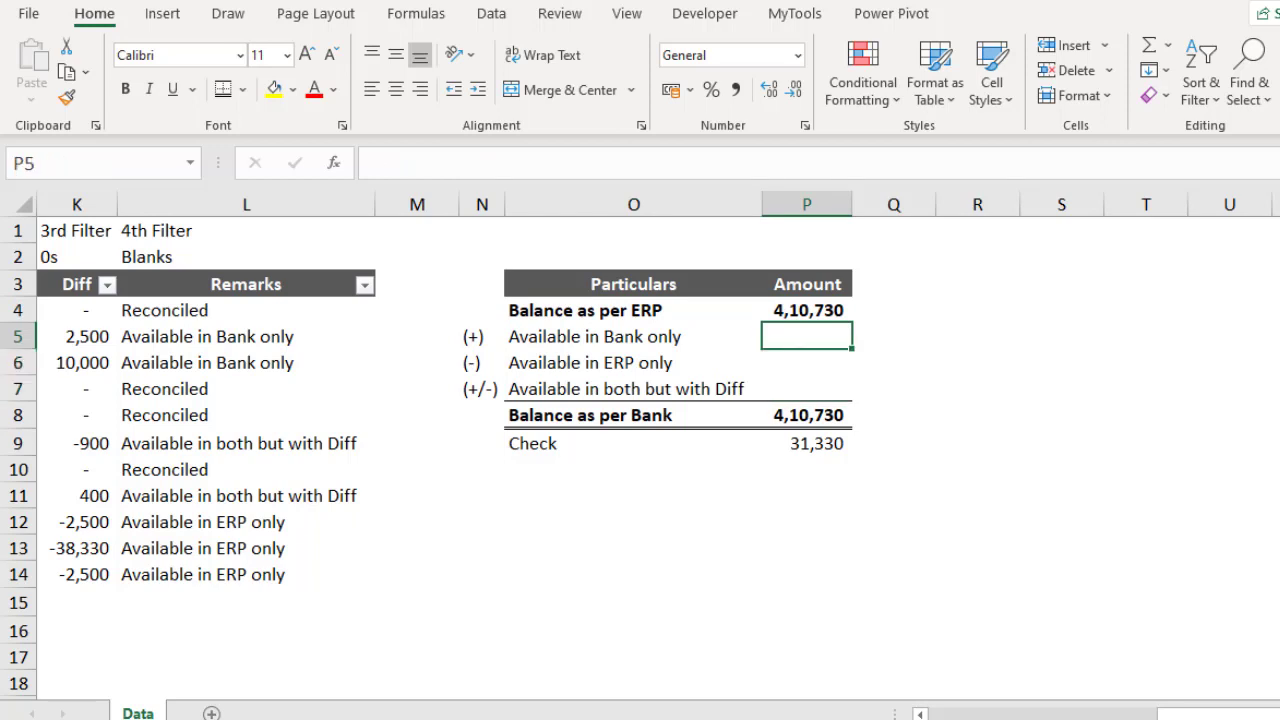
type("=sumif")
key("Tab")
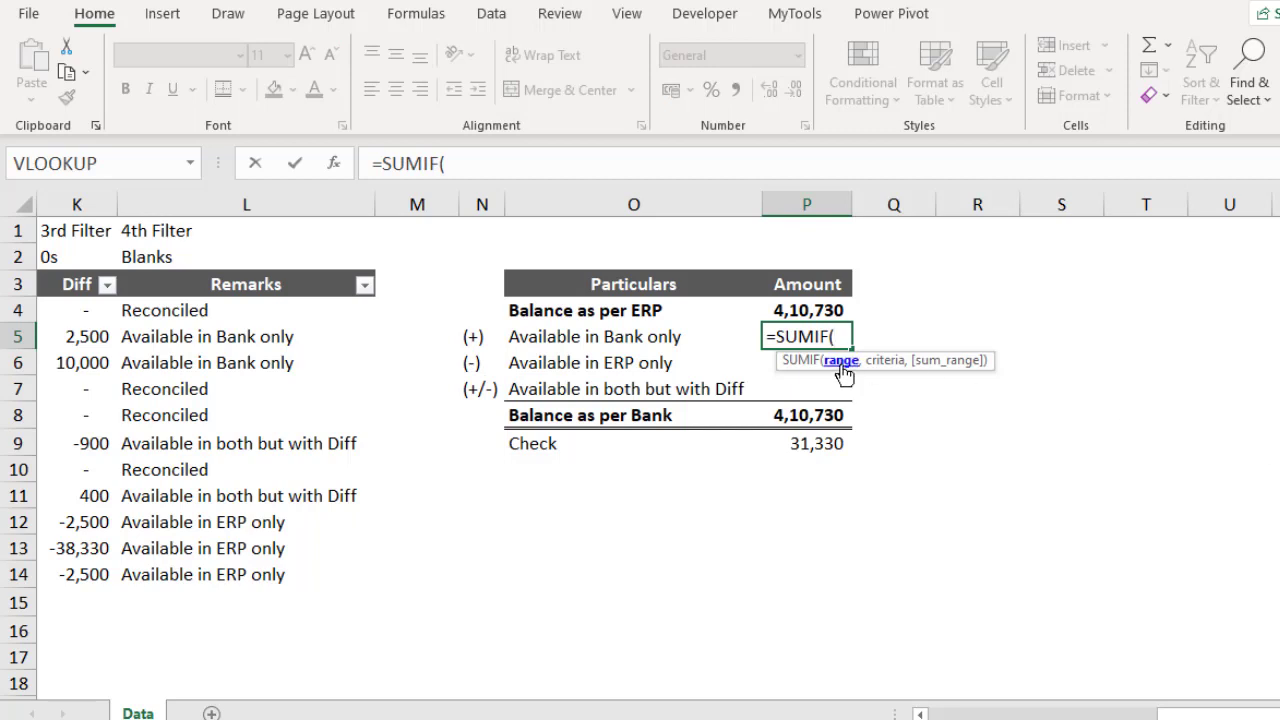
left_click_drag(246, 312, 281, 574)
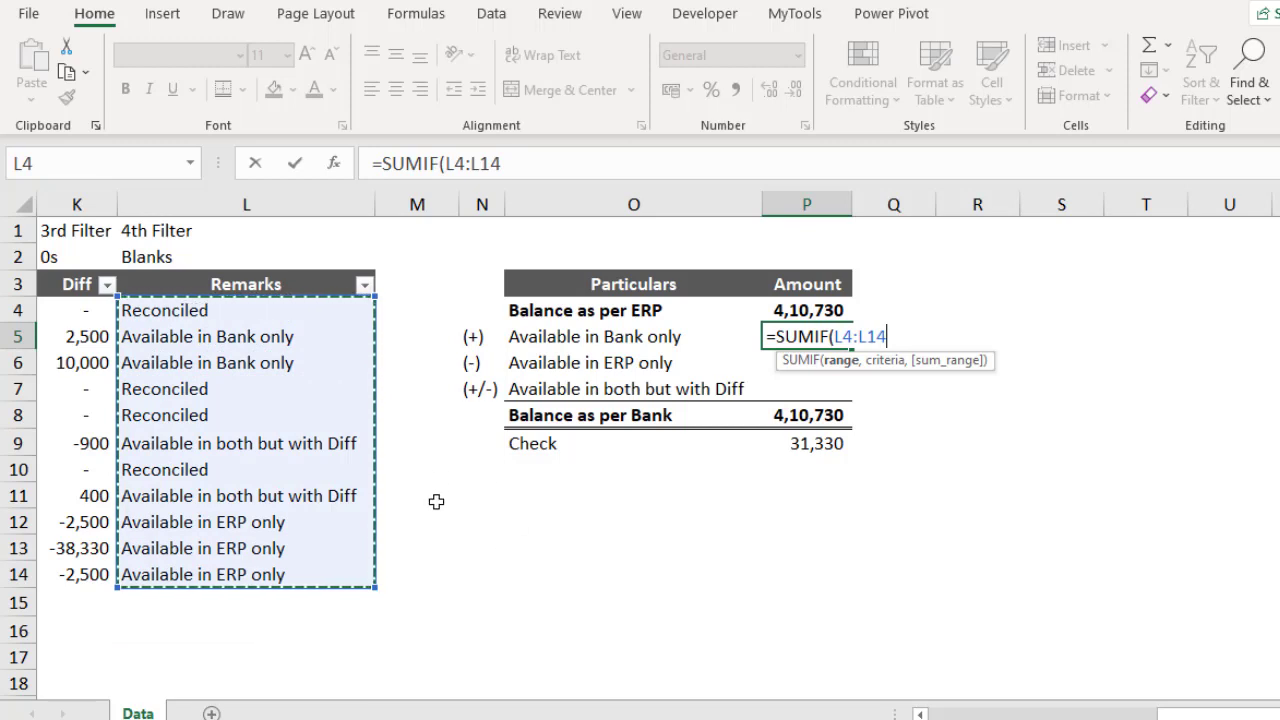
key("F4")
type(",")
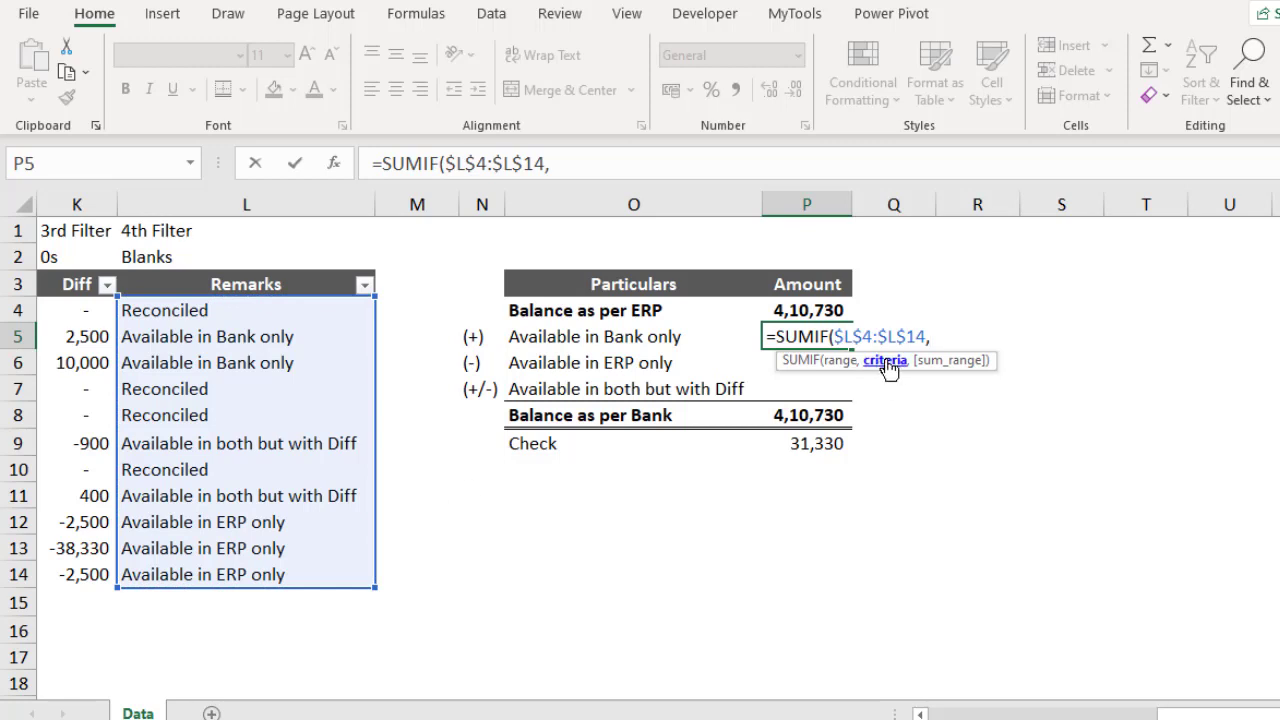
left_click(664, 344)
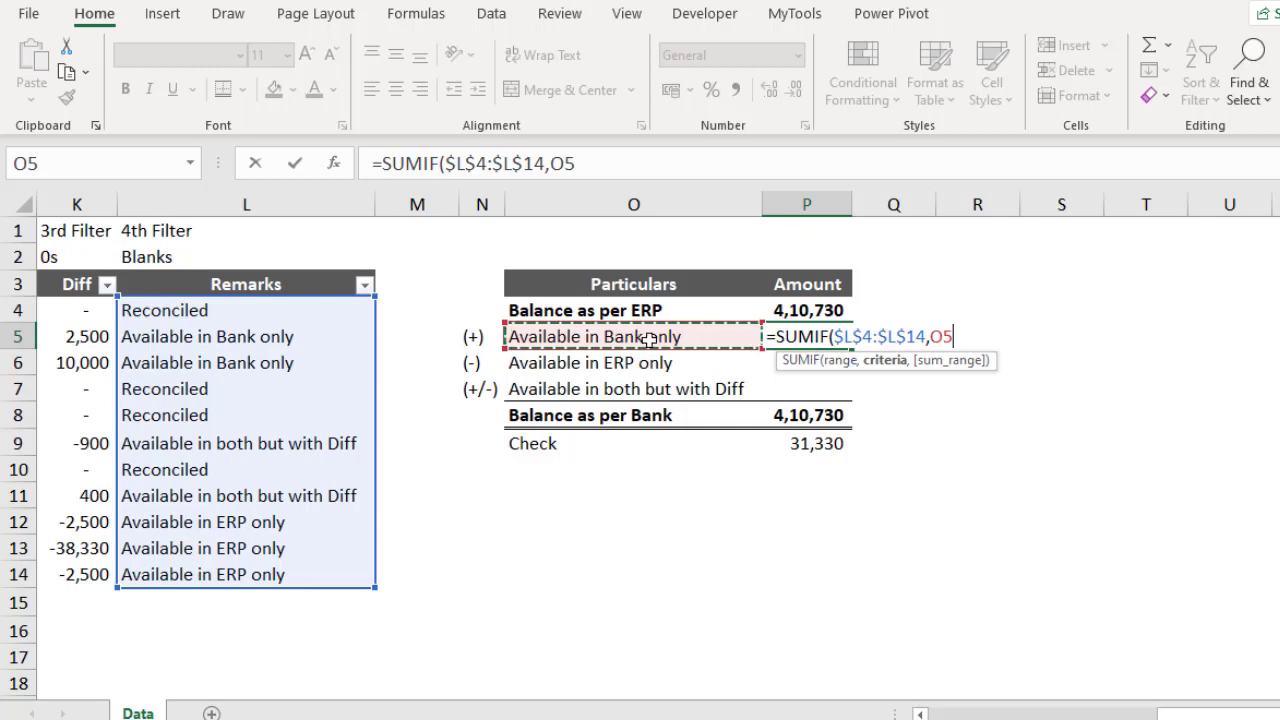
type(",")
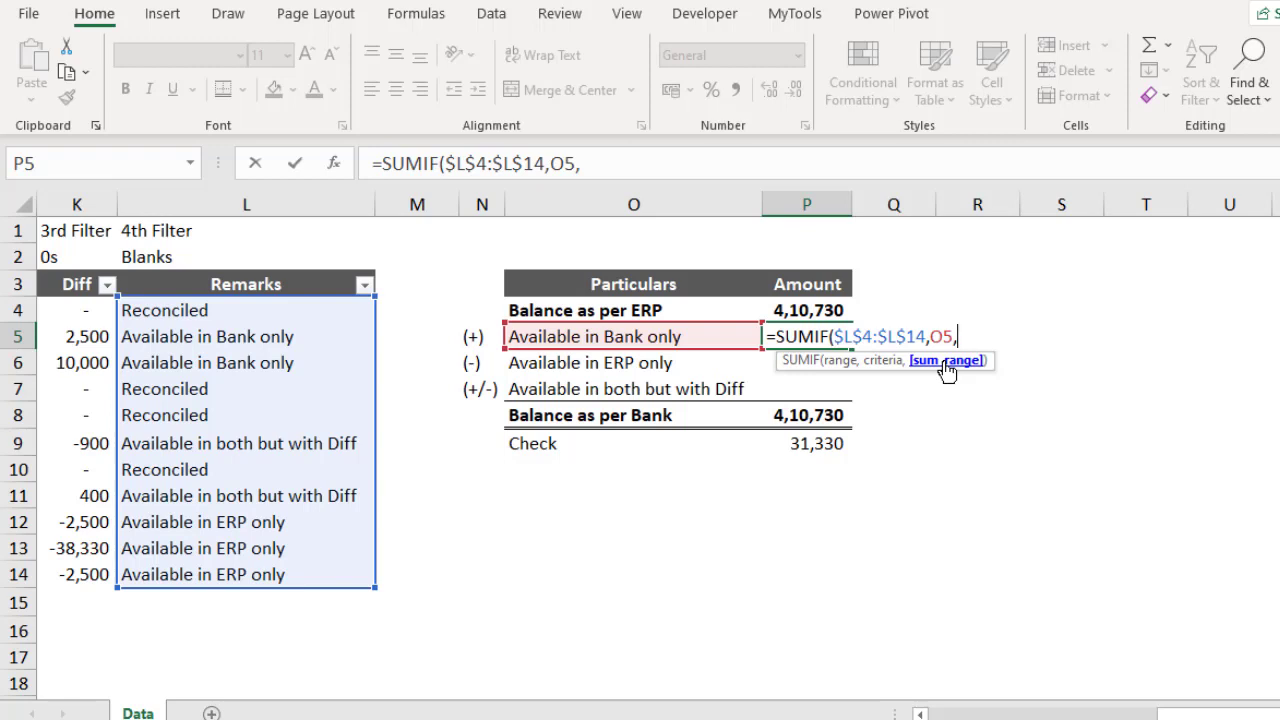
left_click_drag(100, 309, 102, 577)
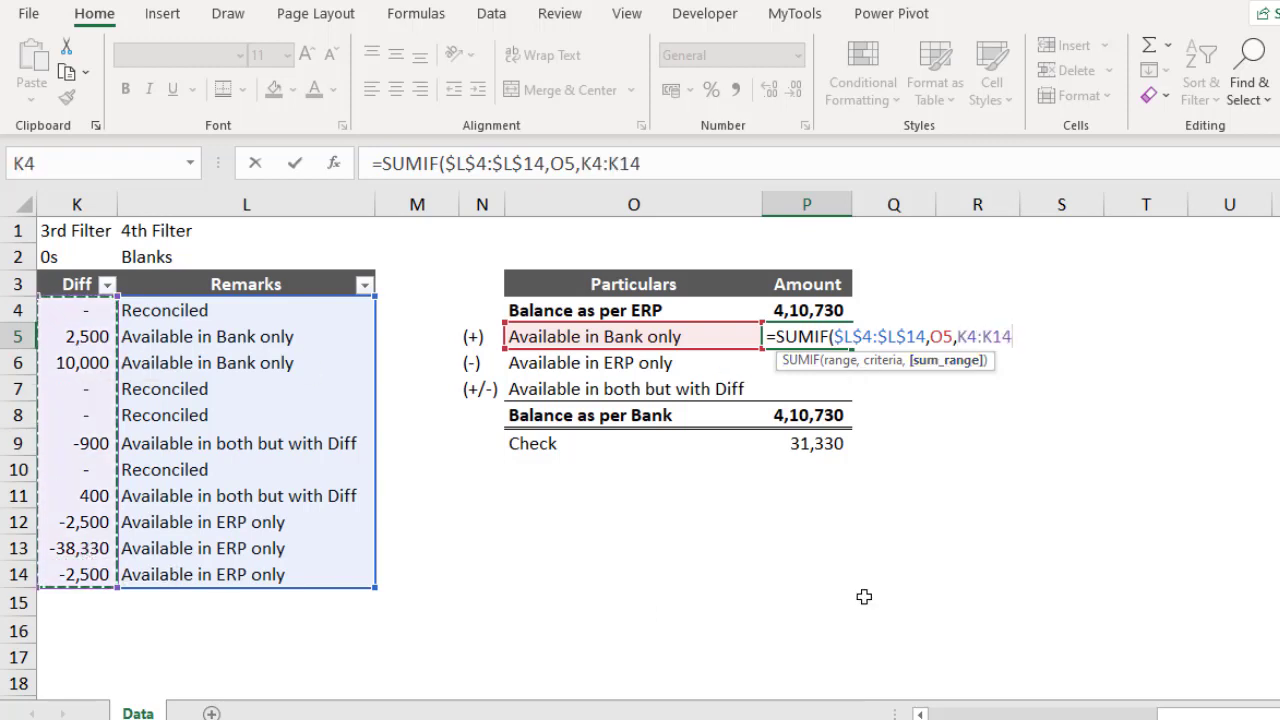
key("F4")
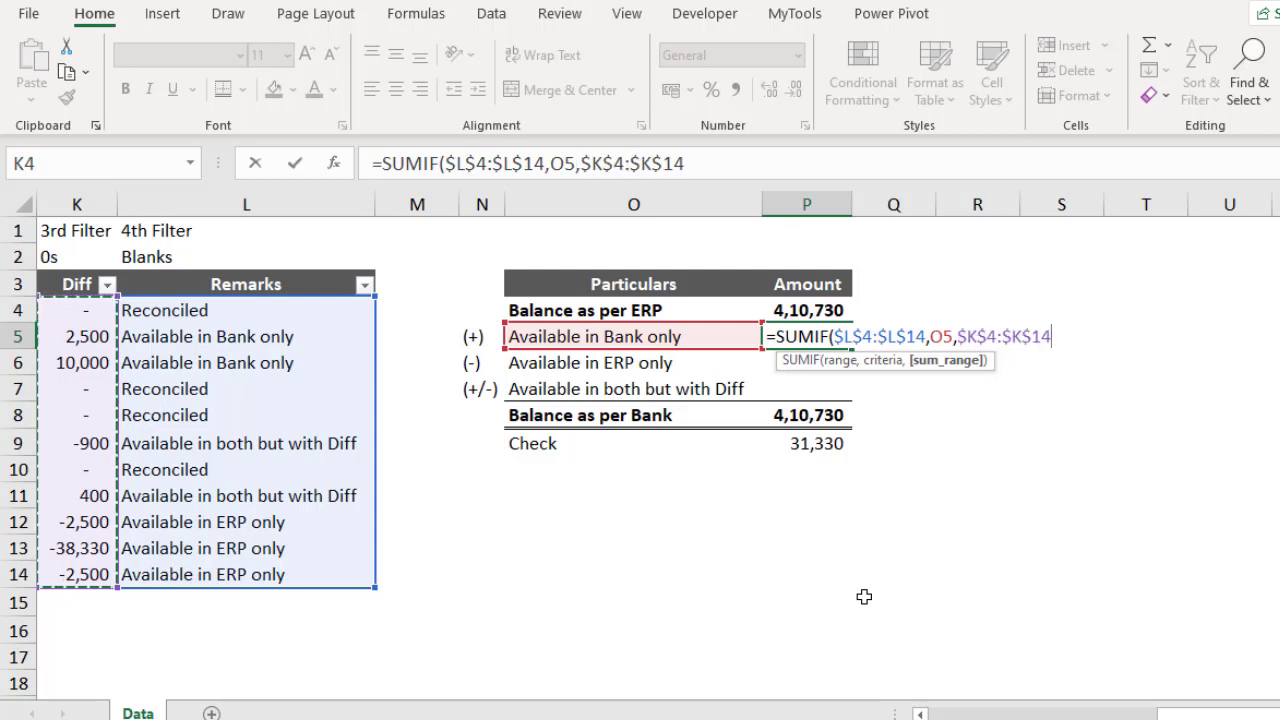
key("Return")
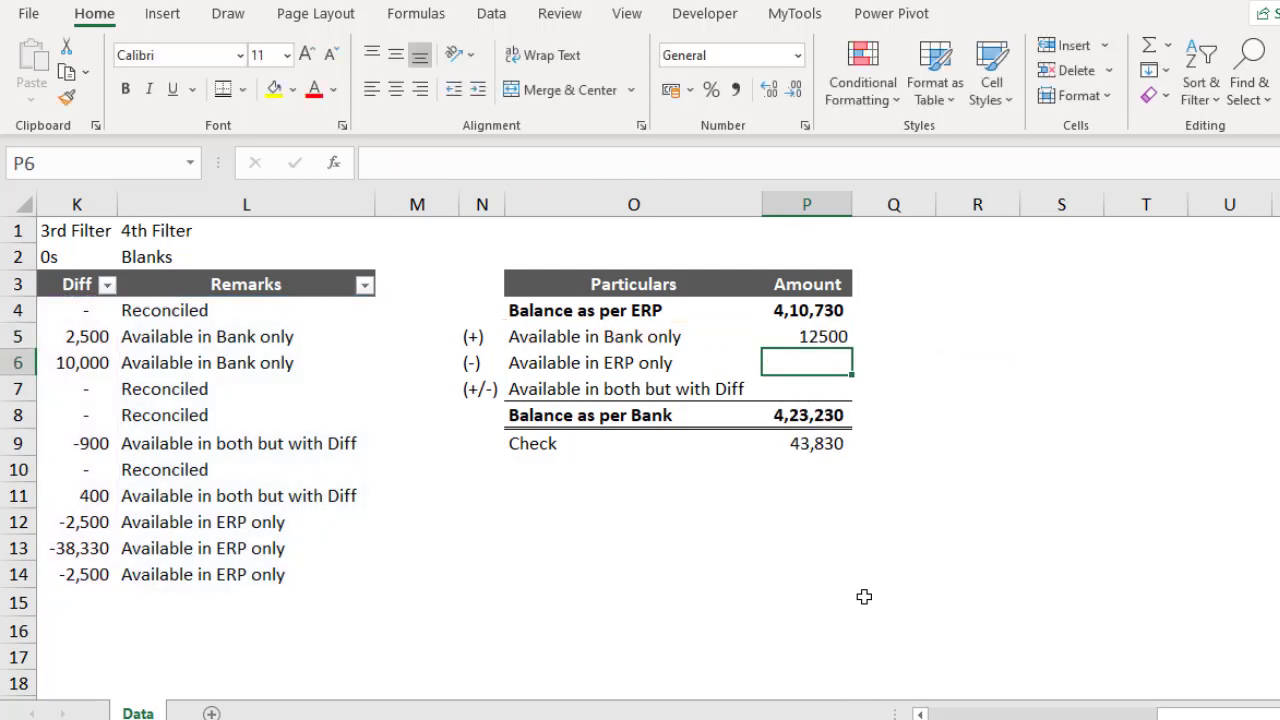
- Copy the SUMIF formula down to P6:P7 for the other two adjustments
key("Up")
key("ctrl+c")
key("Down")
key("shift+Down")
key("ctrl+v")
key("Up")
key("shift+Down")
key("shift+Down")
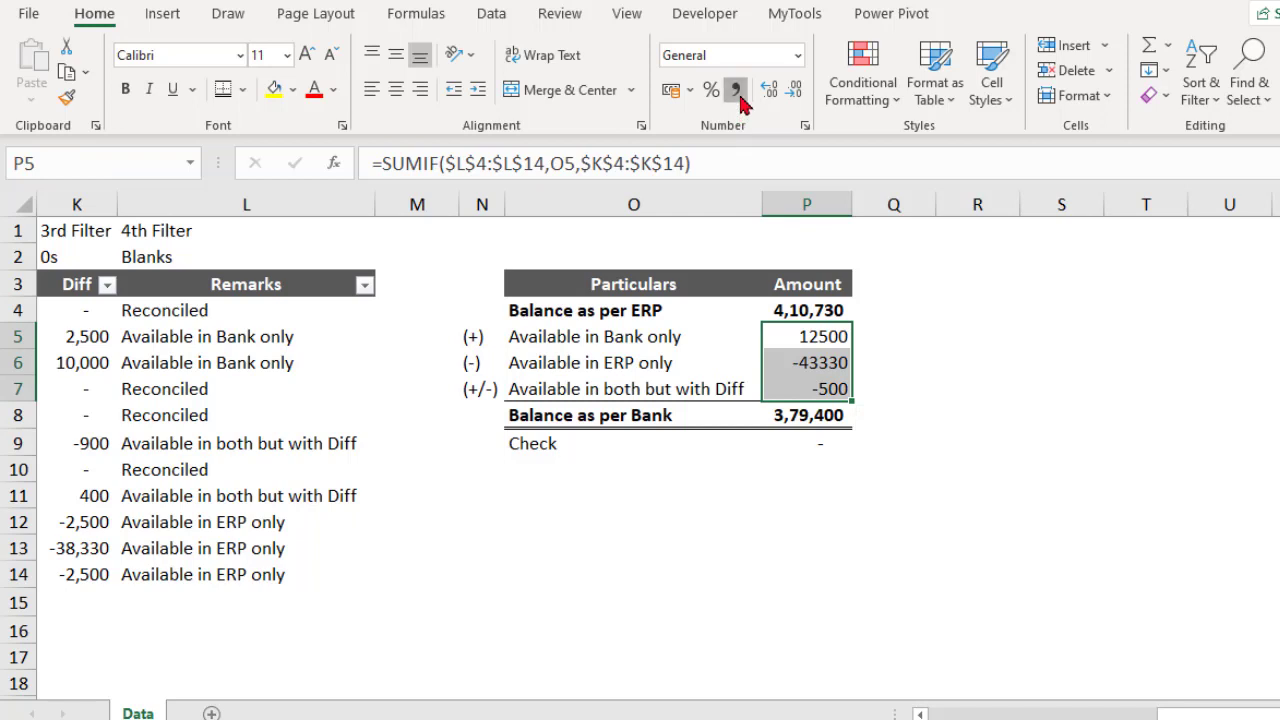
- Format P5:P7 in Comma Style with no decimals (12,500, -43,330, -500) and review the SUMIF formula
left_click(738, 92)
left_click(793, 90)
left_click(793, 90)
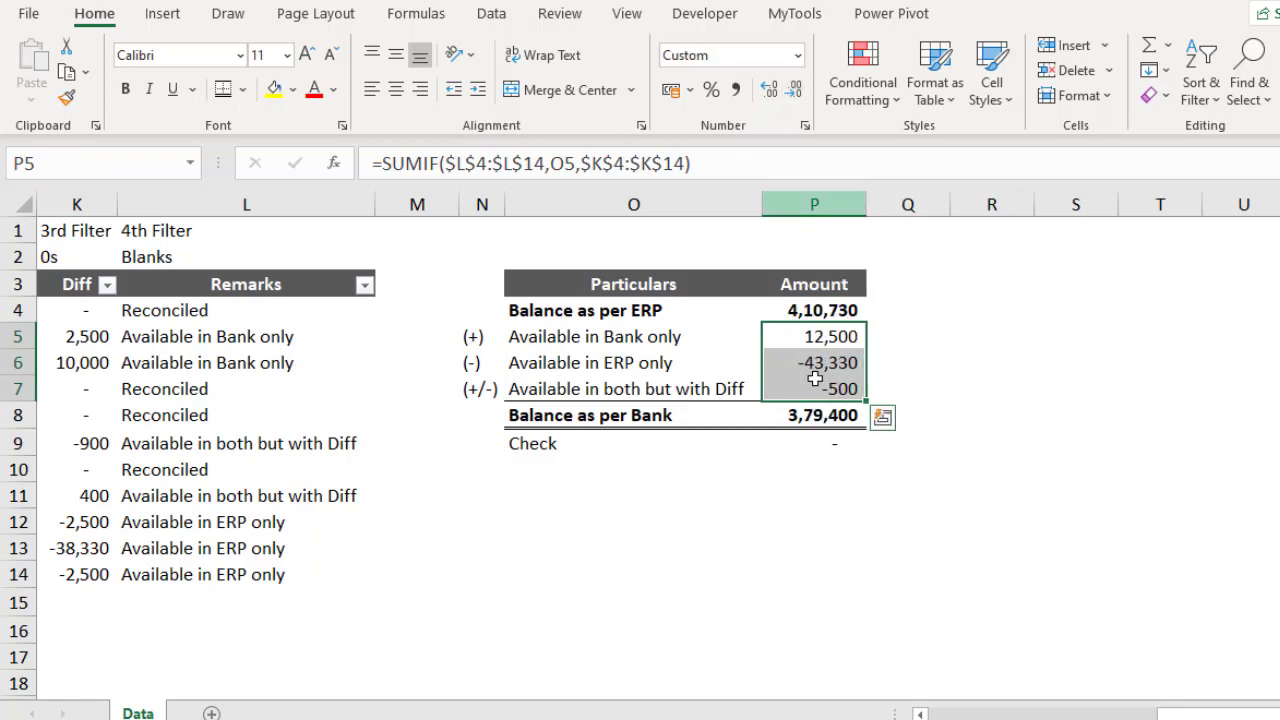
left_click(825, 443)
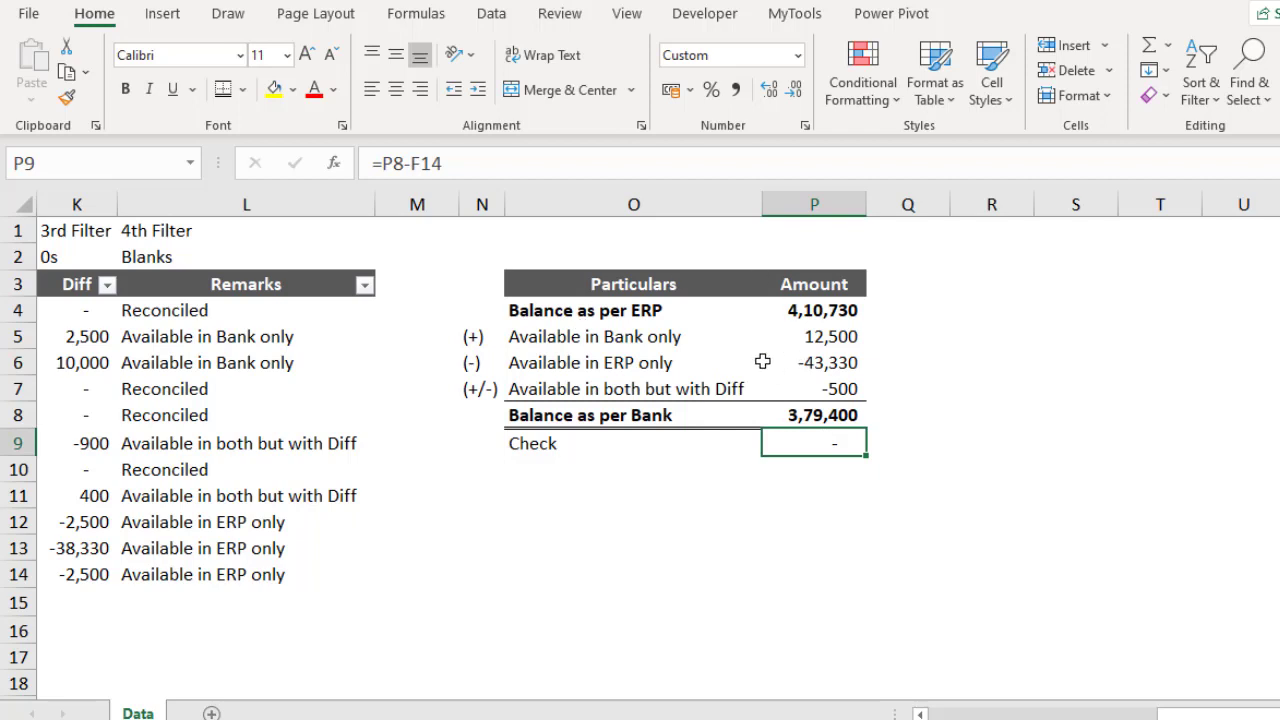
double_click(810, 337)
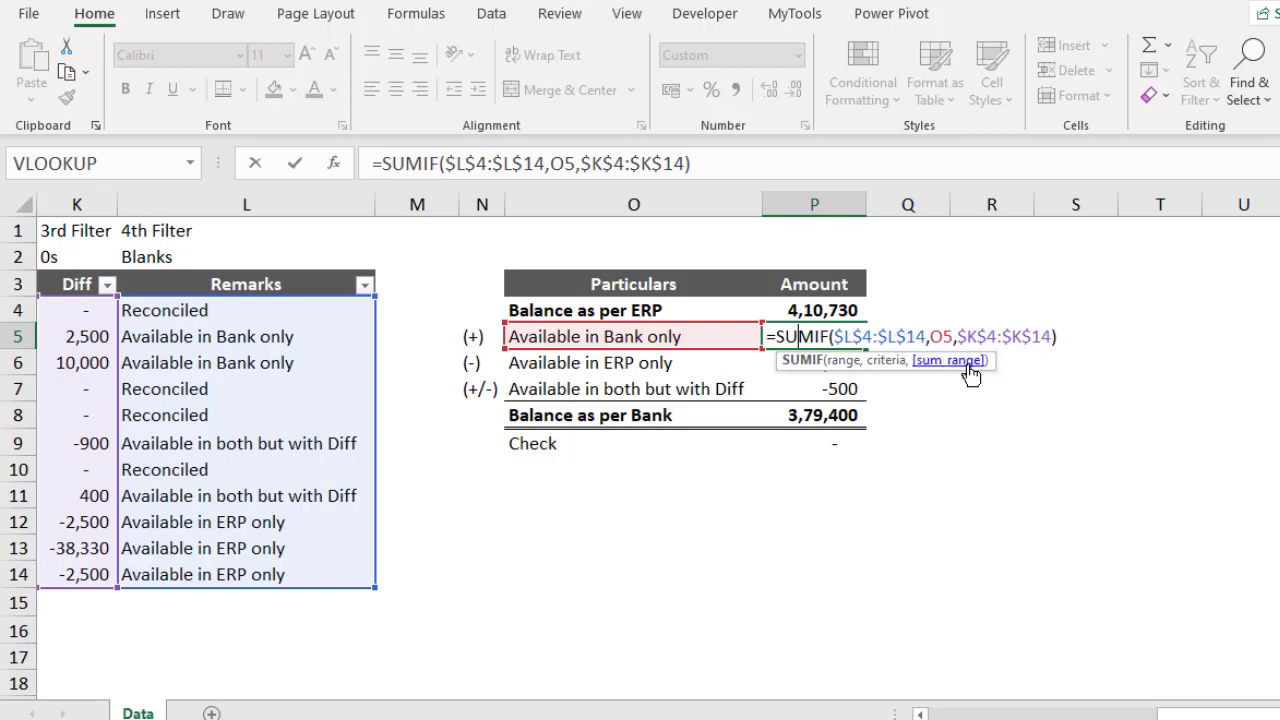
key("ctrl+Return")
key("shift+Down")
key("shift+Down")
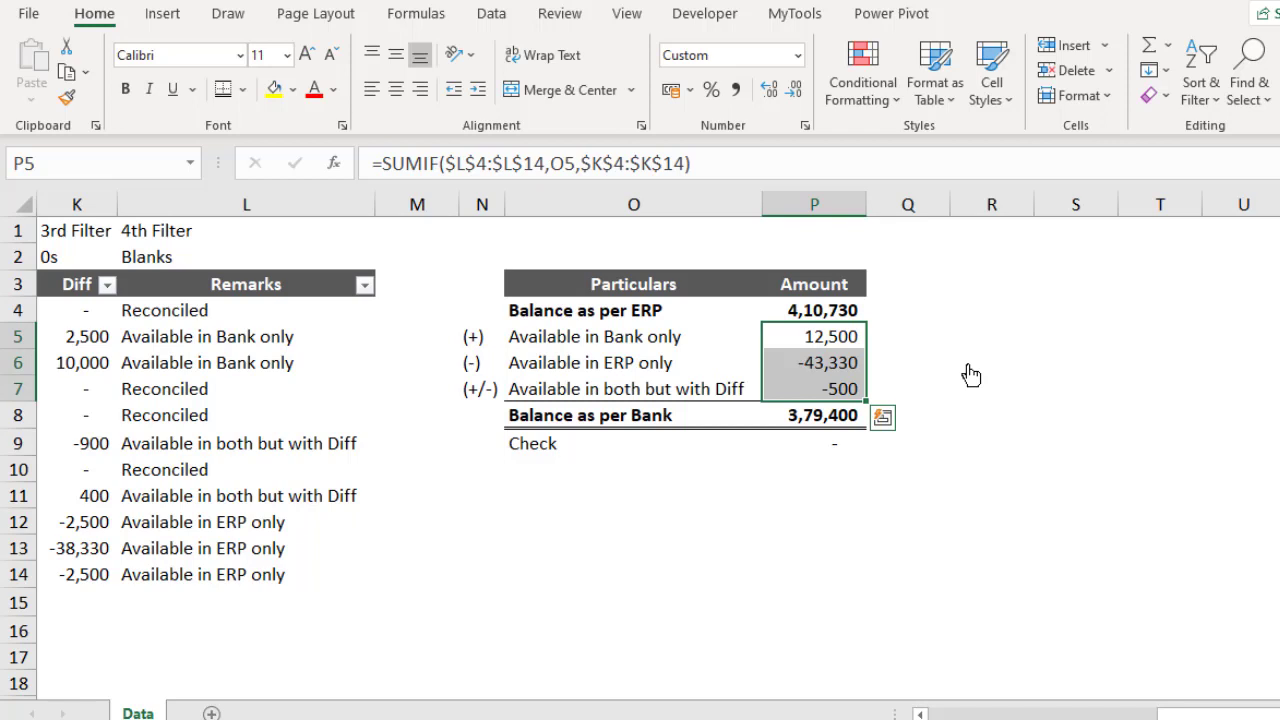
- Copy the Amount column into a second column and link its ERP balance in Q4 to =C15 (4,10,730)
key("Up")
key("Up")
key("shift+Down")
key("shift+Down")
key("shift+Down")
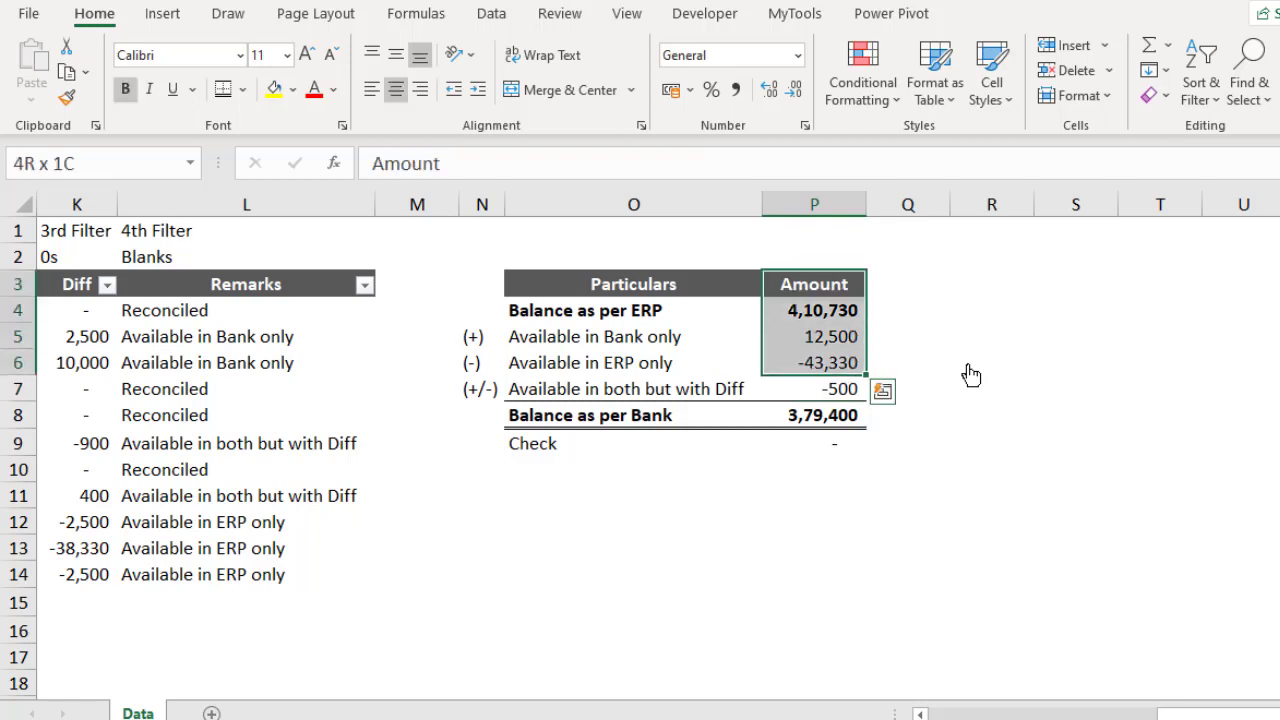
key("shift+Down")
key("shift+Down")
key("shift+Down")
key("ctrl+c")
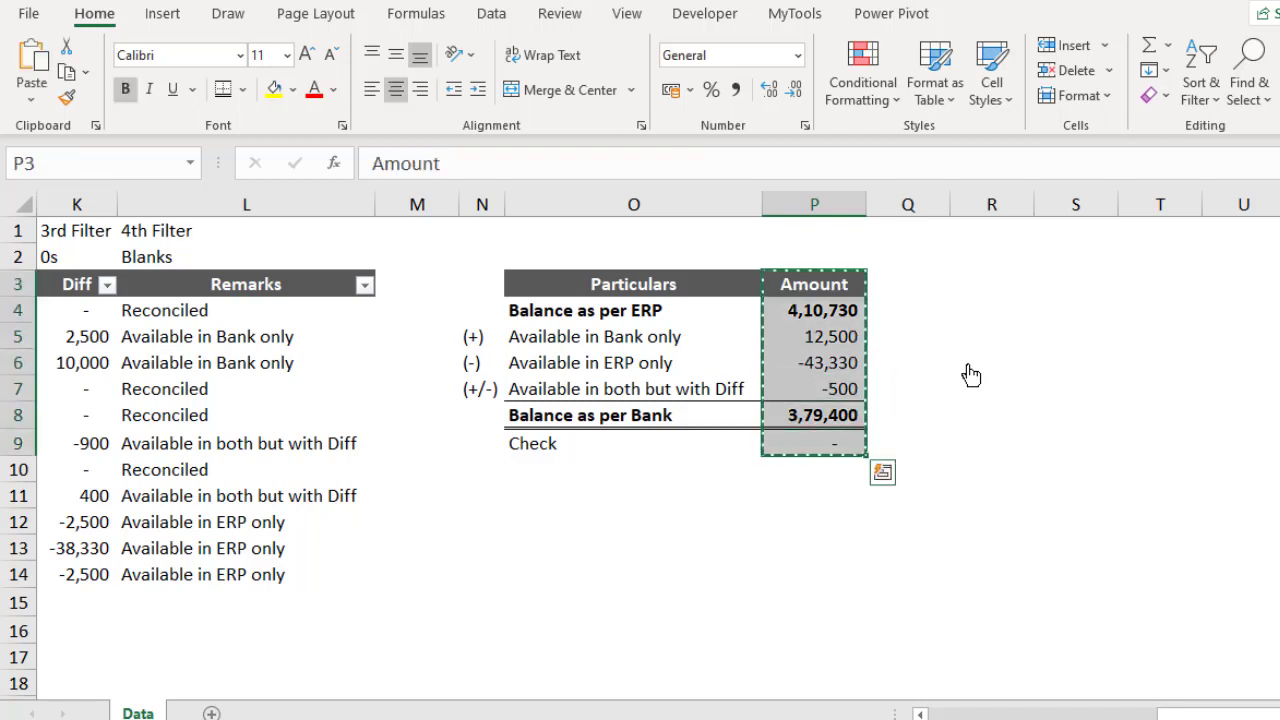
key("Right")
key("ctrl+v")
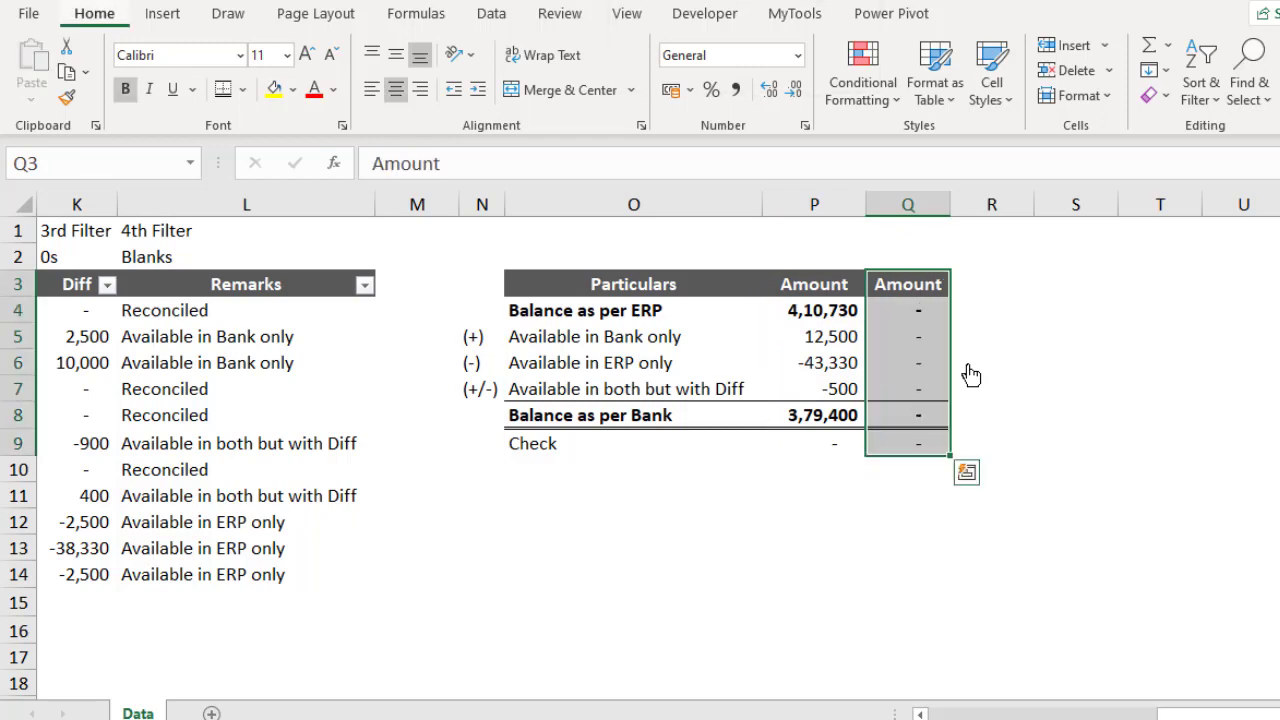
key("Escape")
key("Down")
key("Left")
key("Left")
key("Left")
key("Left")
key("Left")
key("Left")
key("Left")
key("Left")
key("Left")
key("Left")
key("Left")
key("Left")
key("Left")
key("Left")
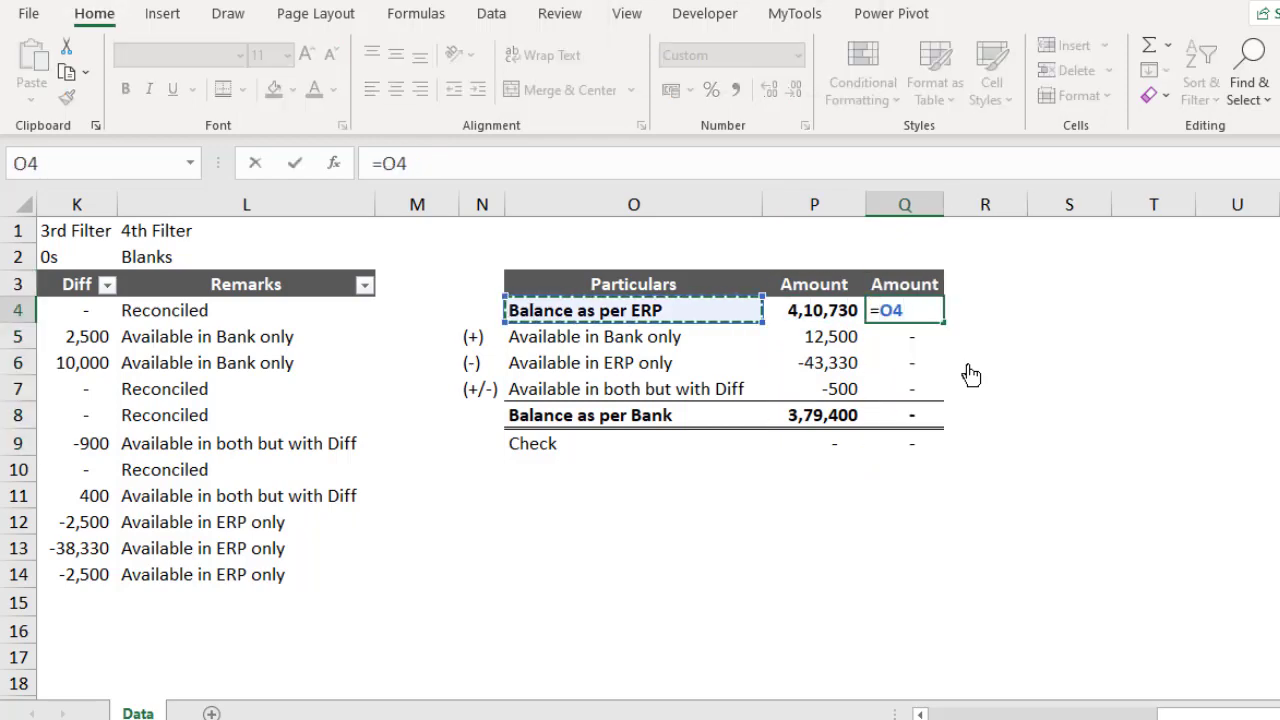
key("Left")
key("Right")
key("ctrl+Down")
key("Return")
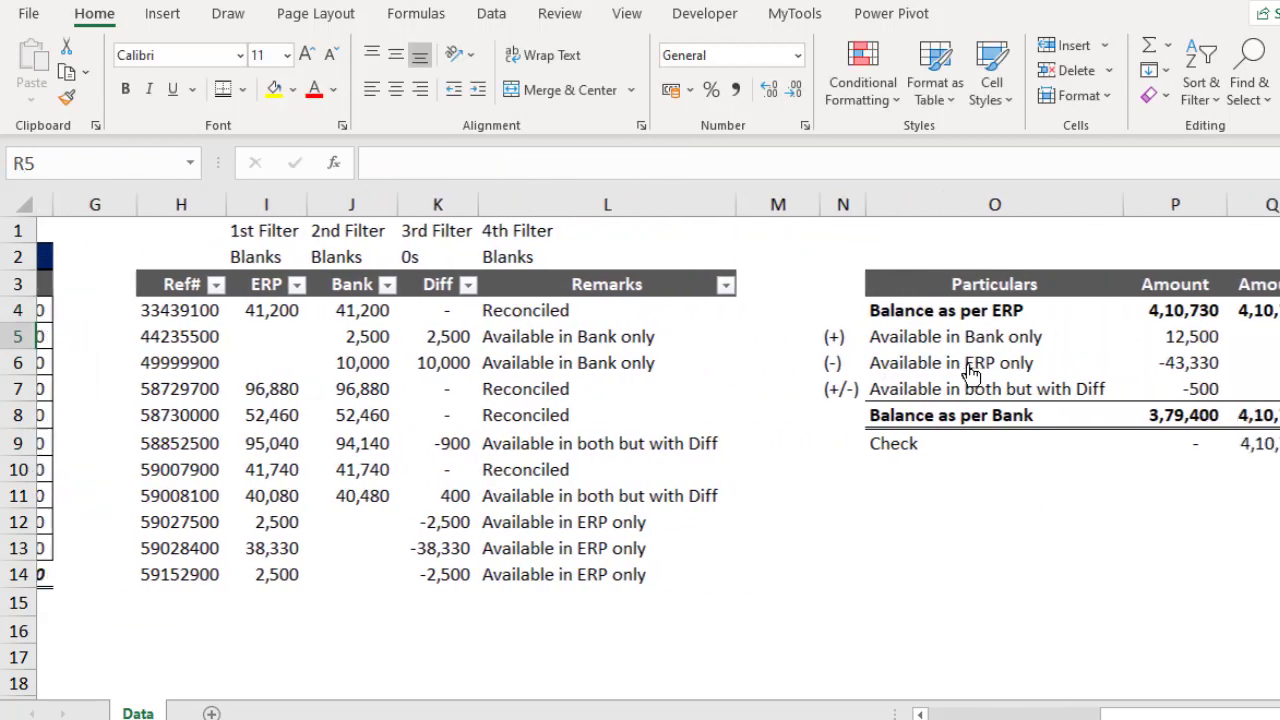
- Review the SUM formulas in P8 and Q8 and the SUMIF formula in Q5
key("Right")
key("Right")
key("Right")
key("Left")
key("Left")
key("Left")
key("Down")
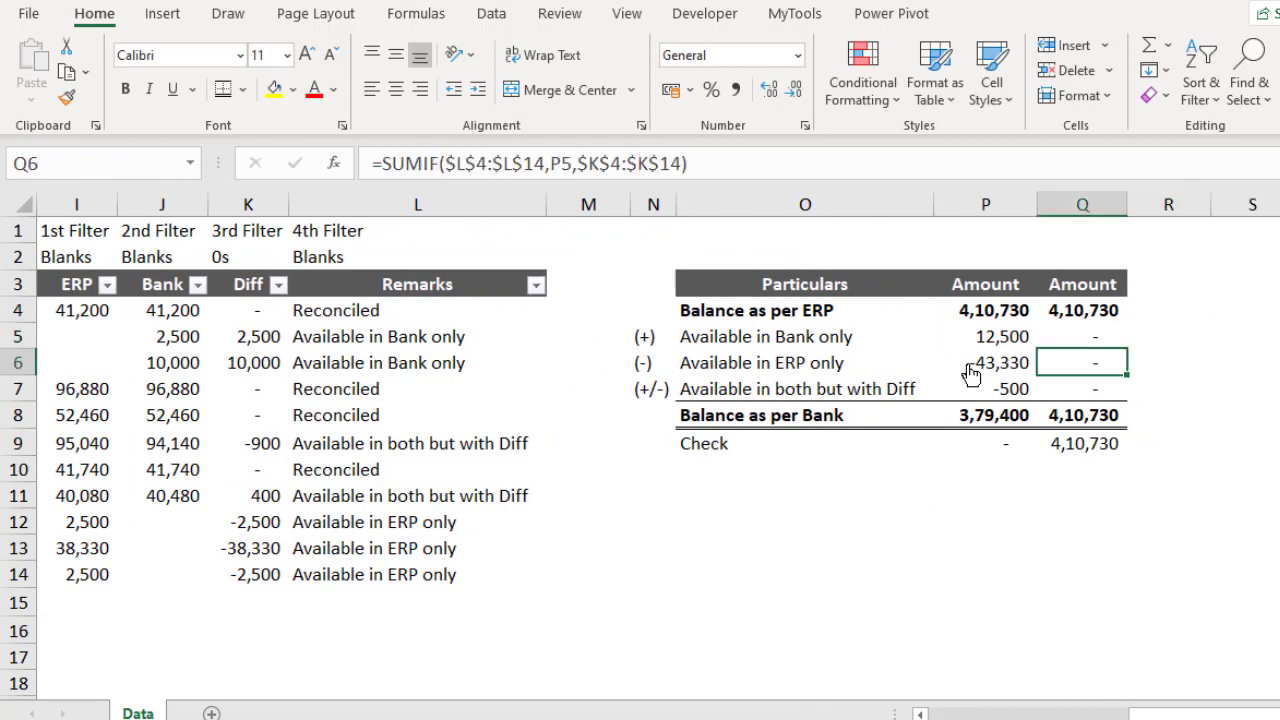
key("Down")
key("Down")
key("Left")
key("F2")
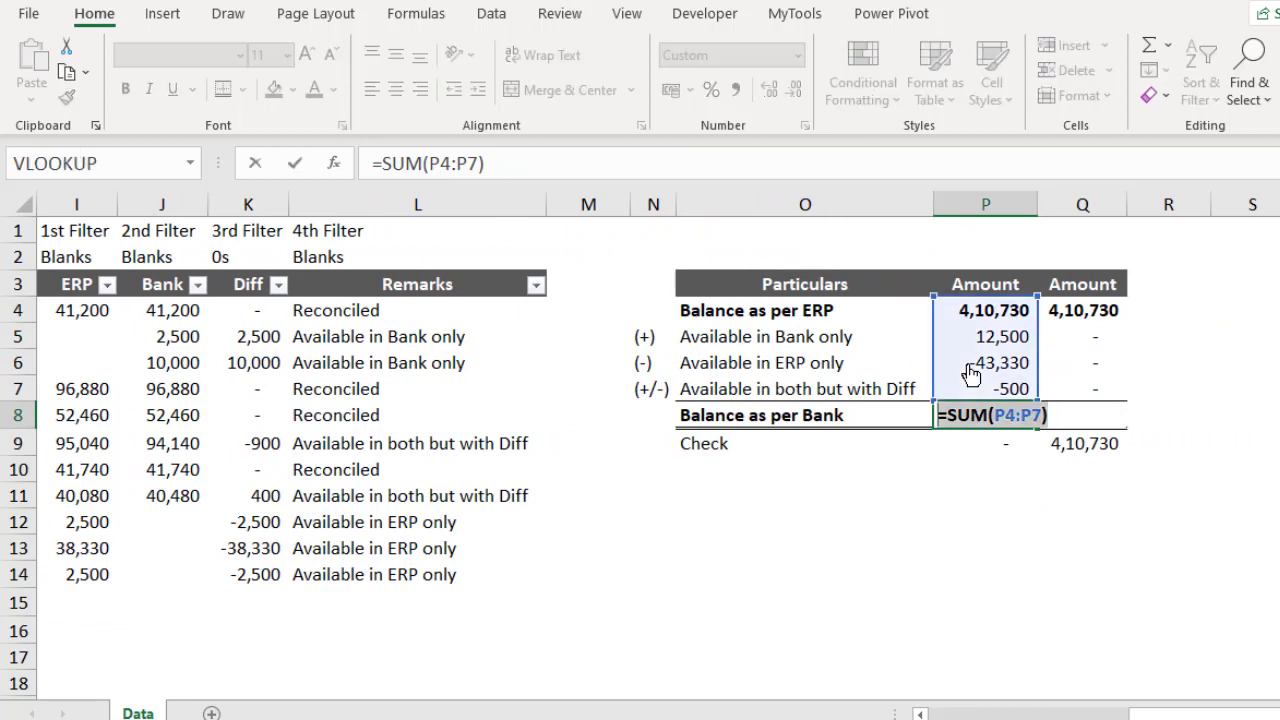
key("Escape")
key("Right")
key("F2")
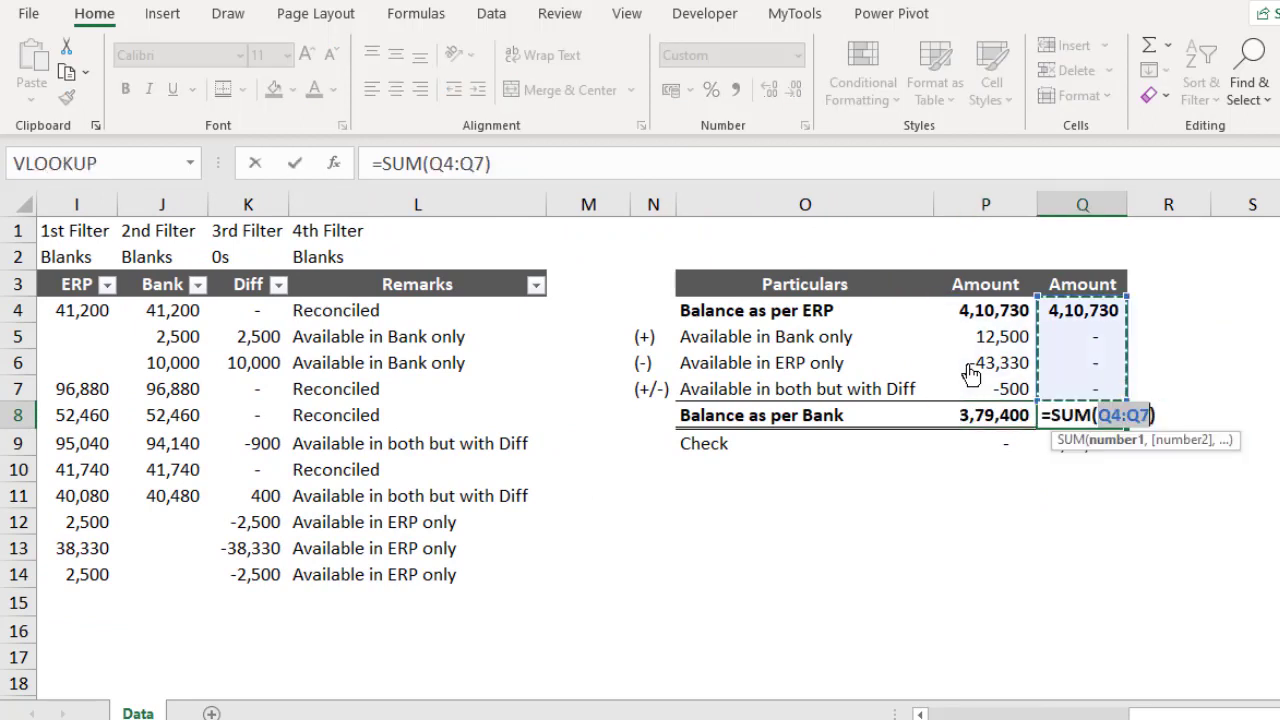
key("Escape")
key("Down")
key("Up")
key("Up")
key("Up")
key("Up")
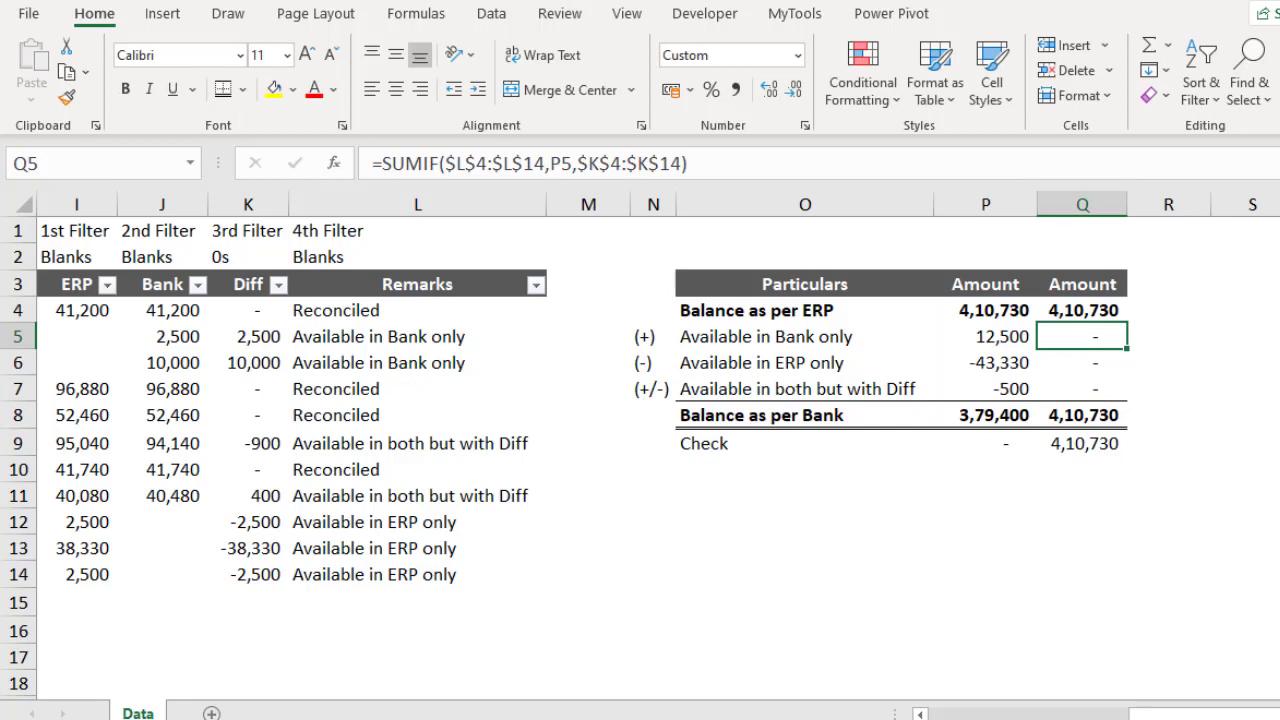
scroll(640, 450, "right", 2)
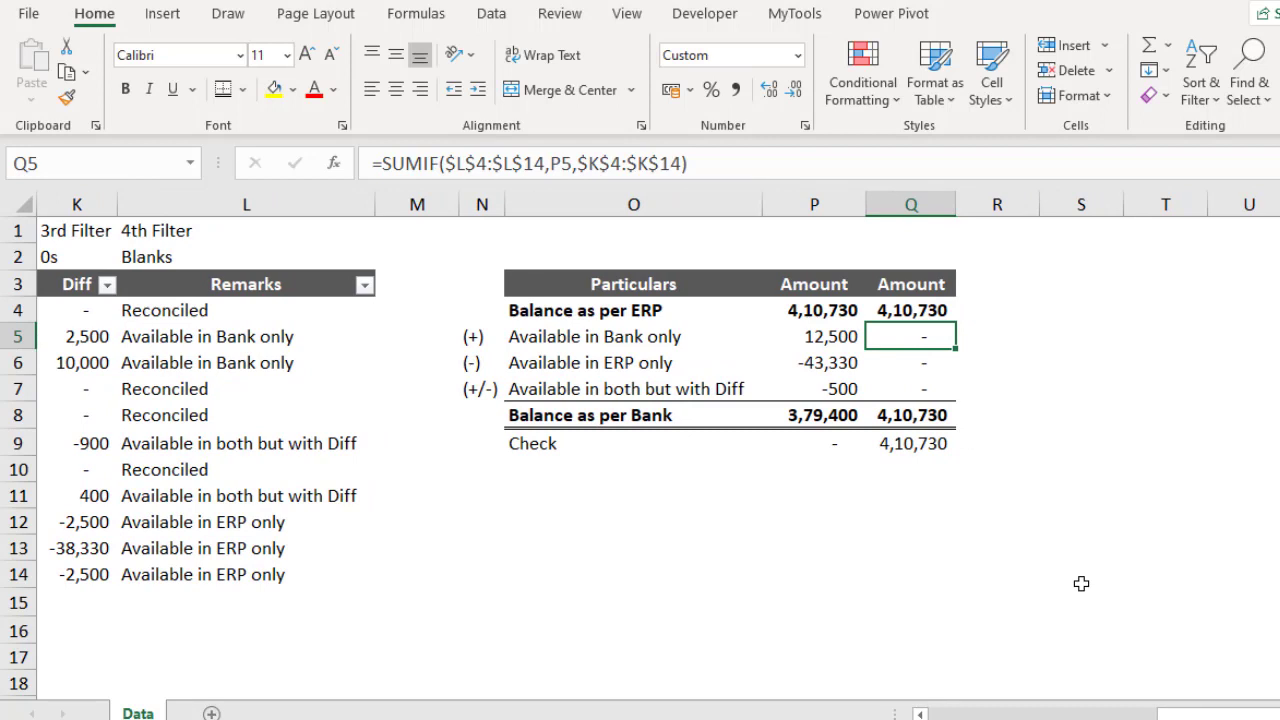
- Clear the three copied SUMIF formulas in Q5:Q7
key("shift+Down")
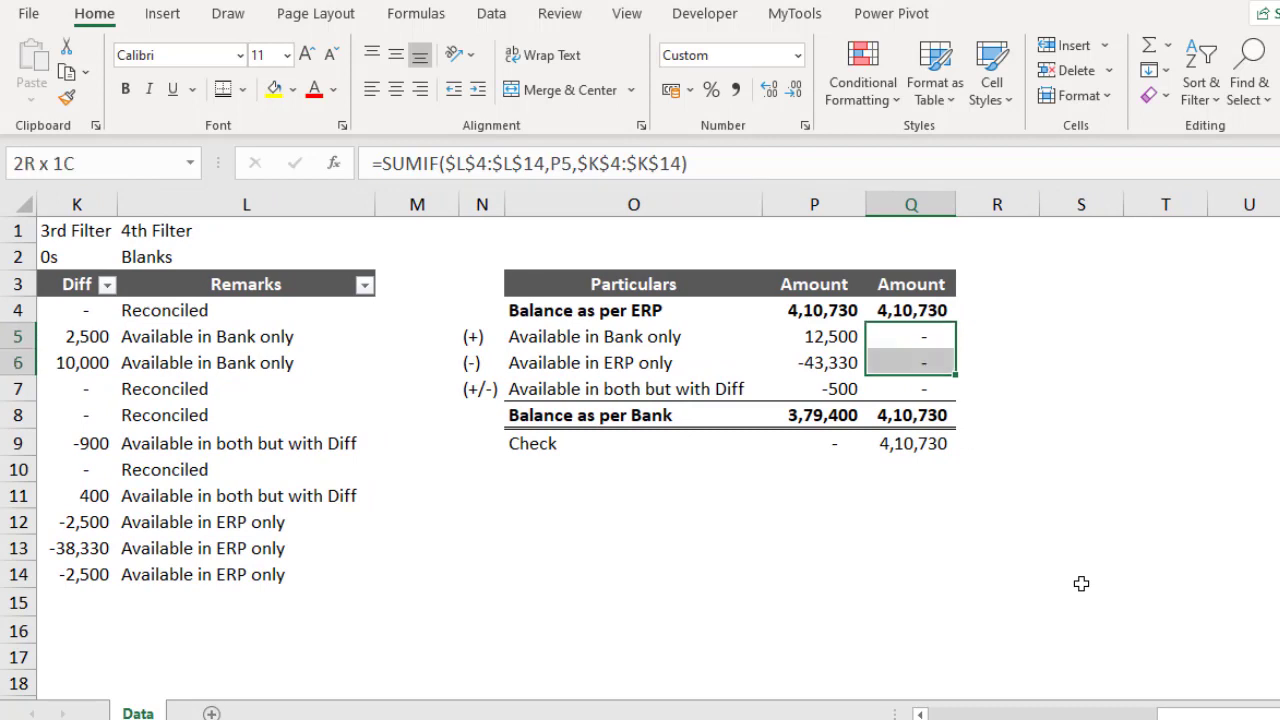
key("shift+Down")
key("Delete")
key("shift+Up")
key("shift+Up")
- Enter =SUMIF($L$4:$L$14,O5:O7,$K$4:$K$14) in Q5, spilling 12,500, -43,330 and -500
type("=sumif")
key("Tab")
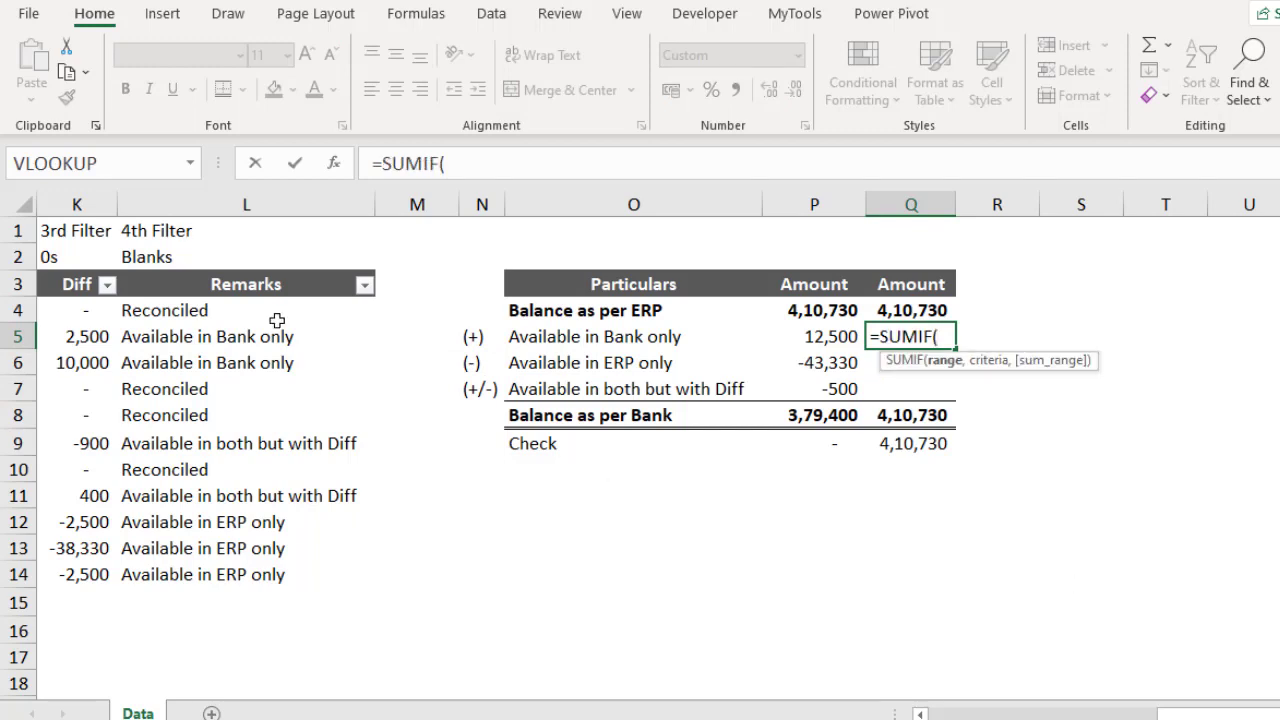
left_click_drag(272, 320, 277, 577)
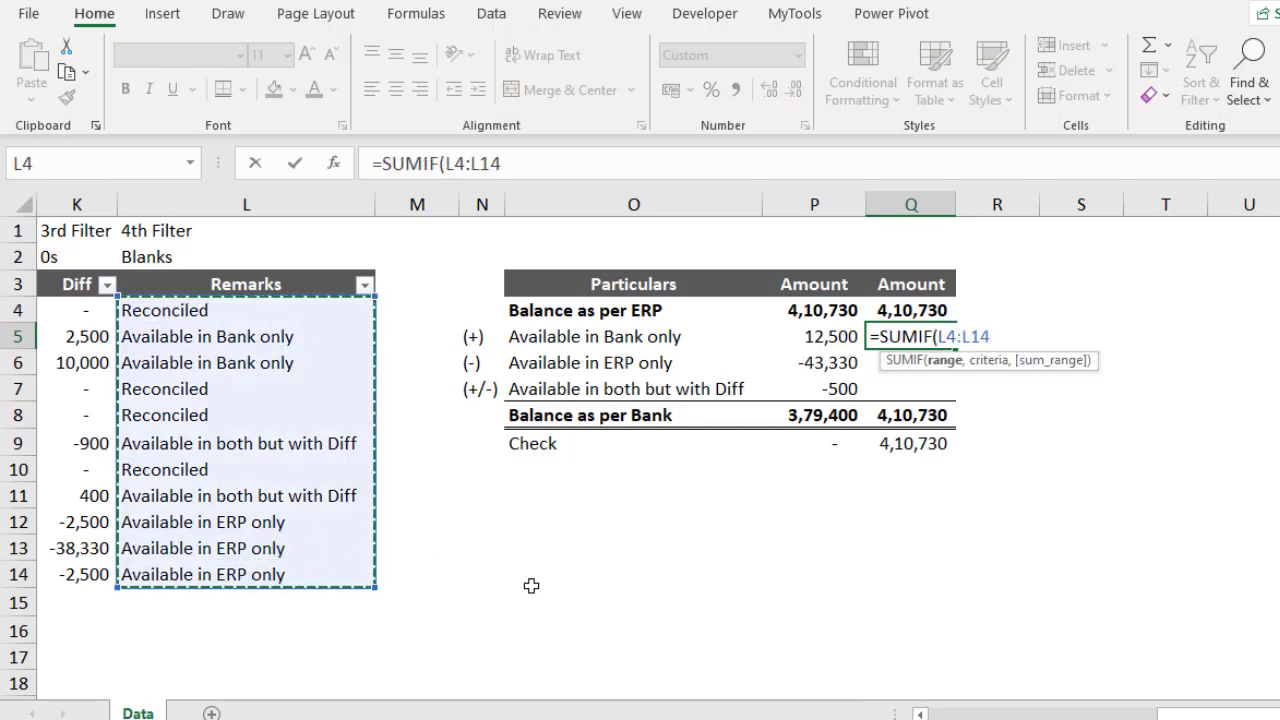
key("F4")
type(",")
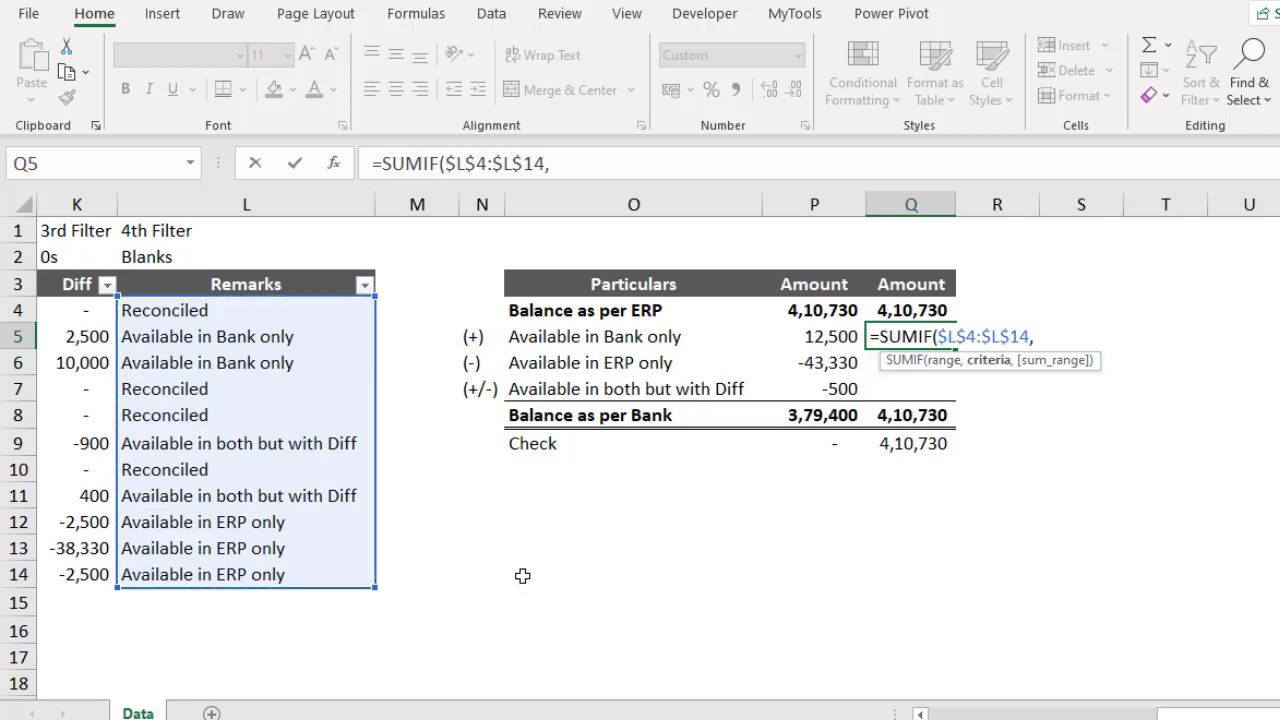
left_click_drag(617, 340, 621, 384)
type(",")
left_click_drag(108, 318, 103, 568)
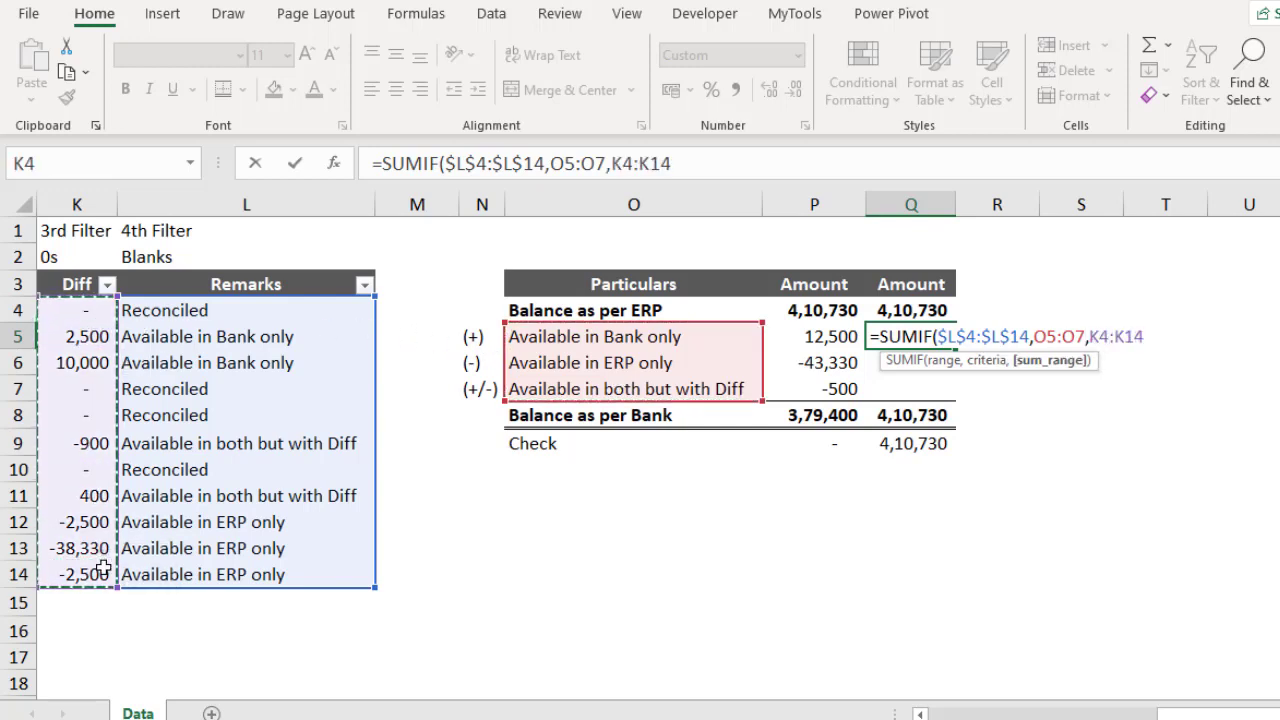
key("F4")
type(")")
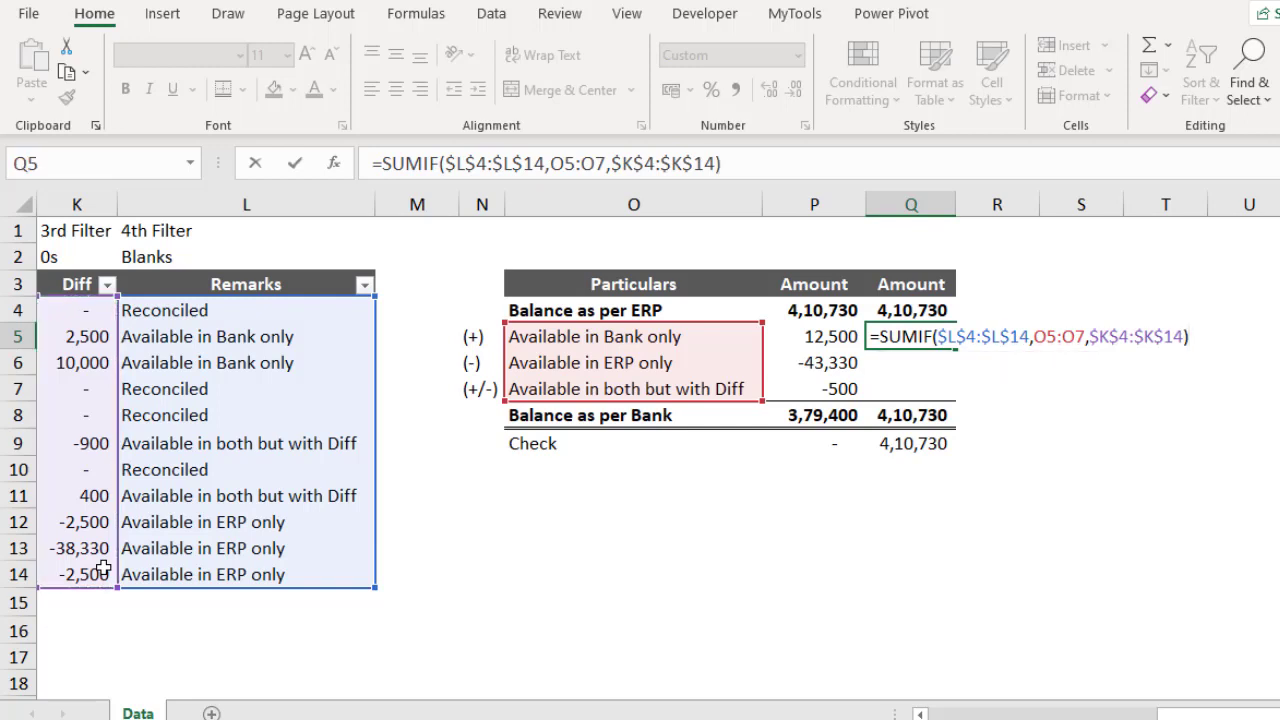
double_click(1042, 338)
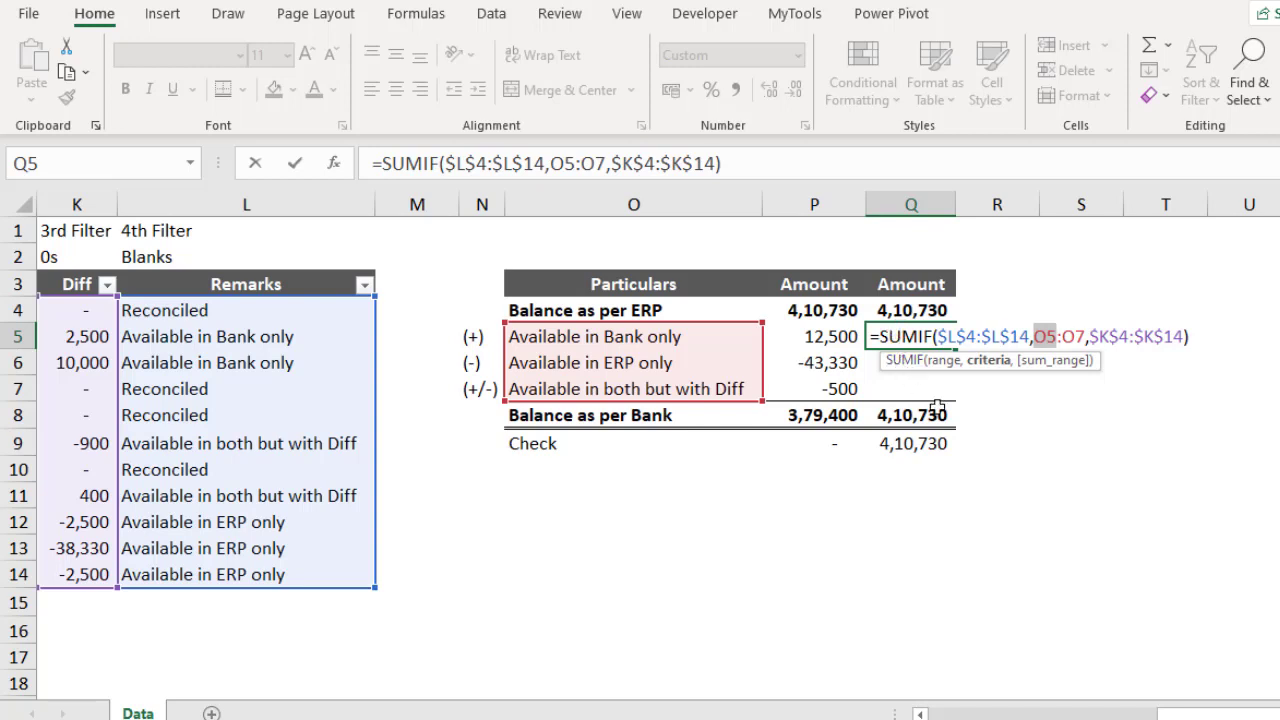
key("Return")
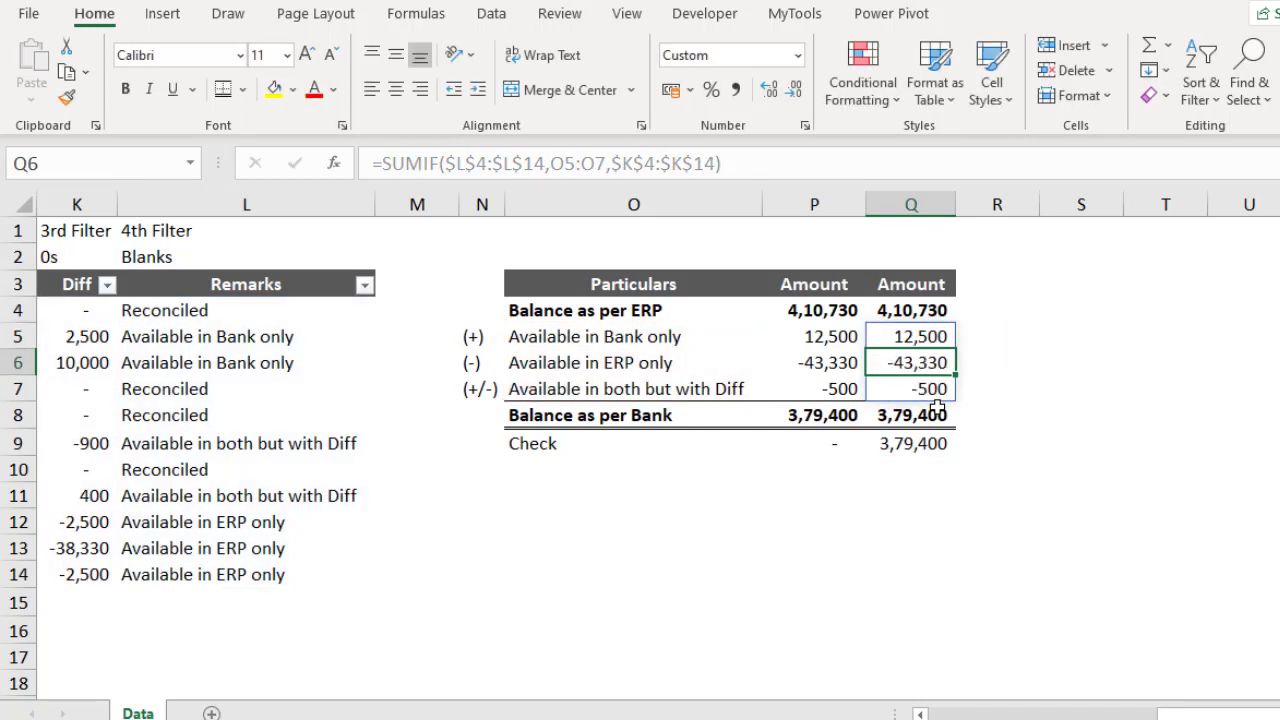
- Compare the SUMIF formulas in P5 and P6 and the SUM formula in Q8
left_click(932, 333)
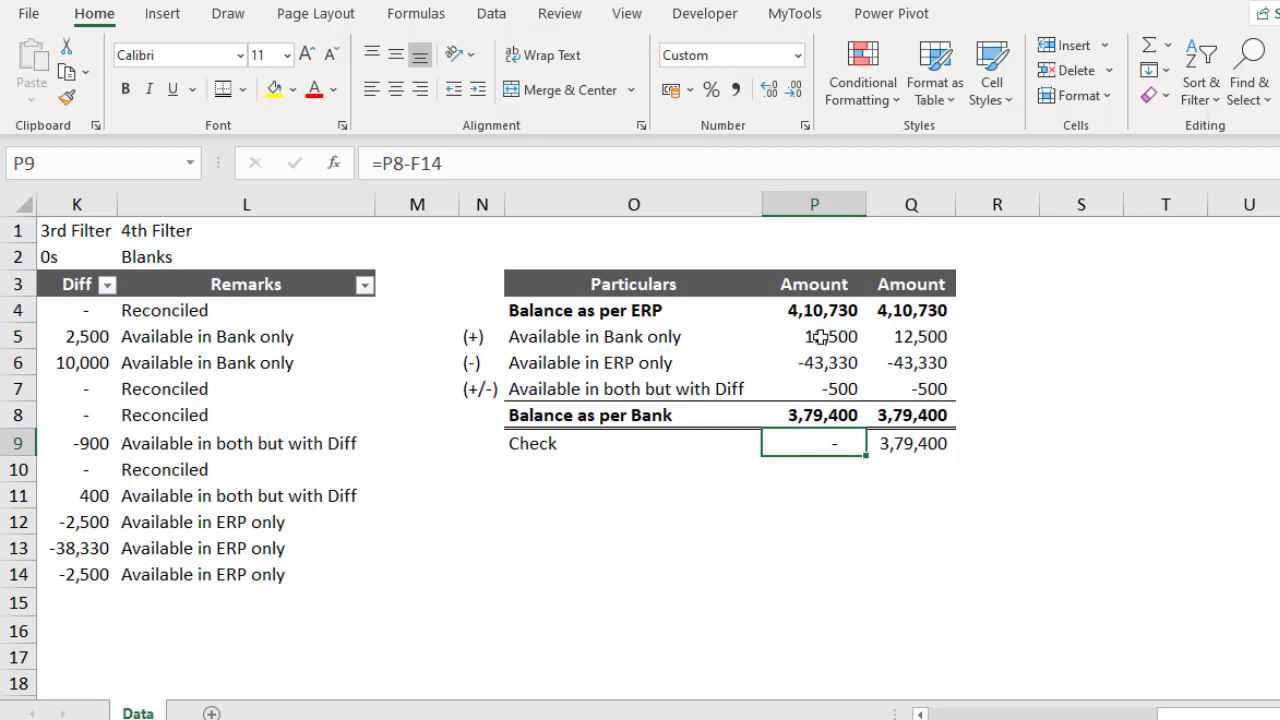
double_click(826, 338)
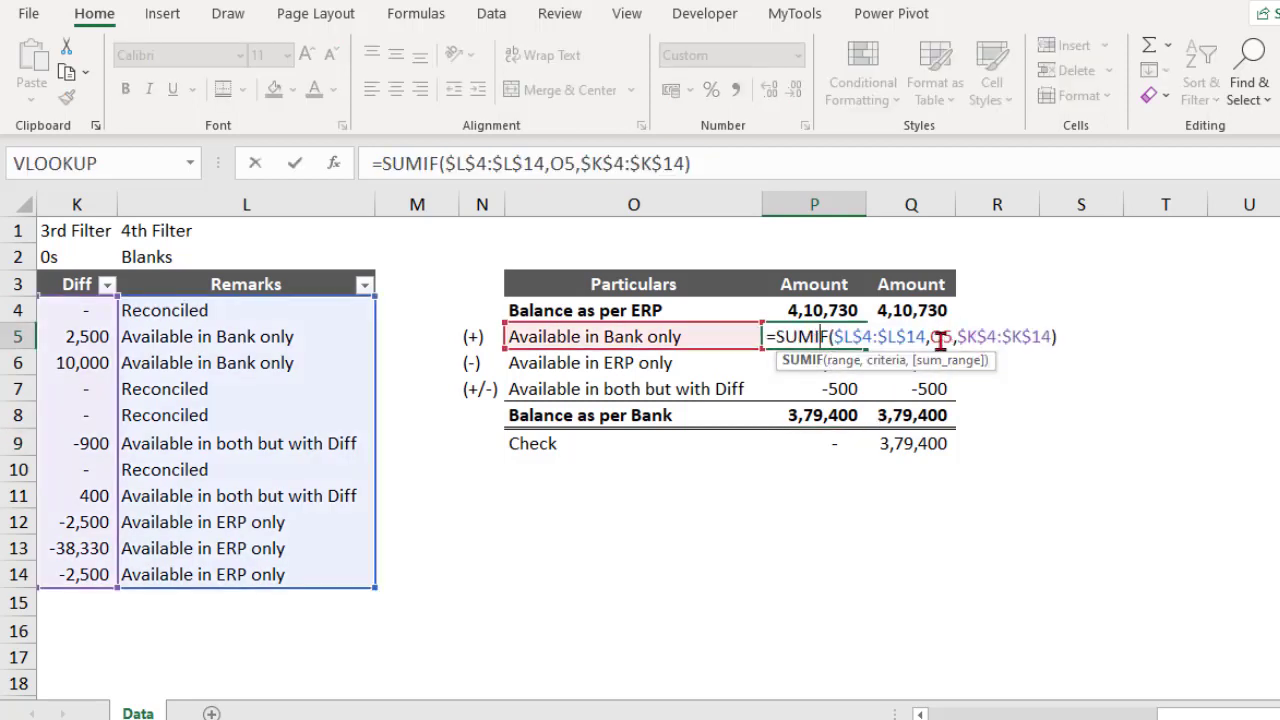
key("Return")
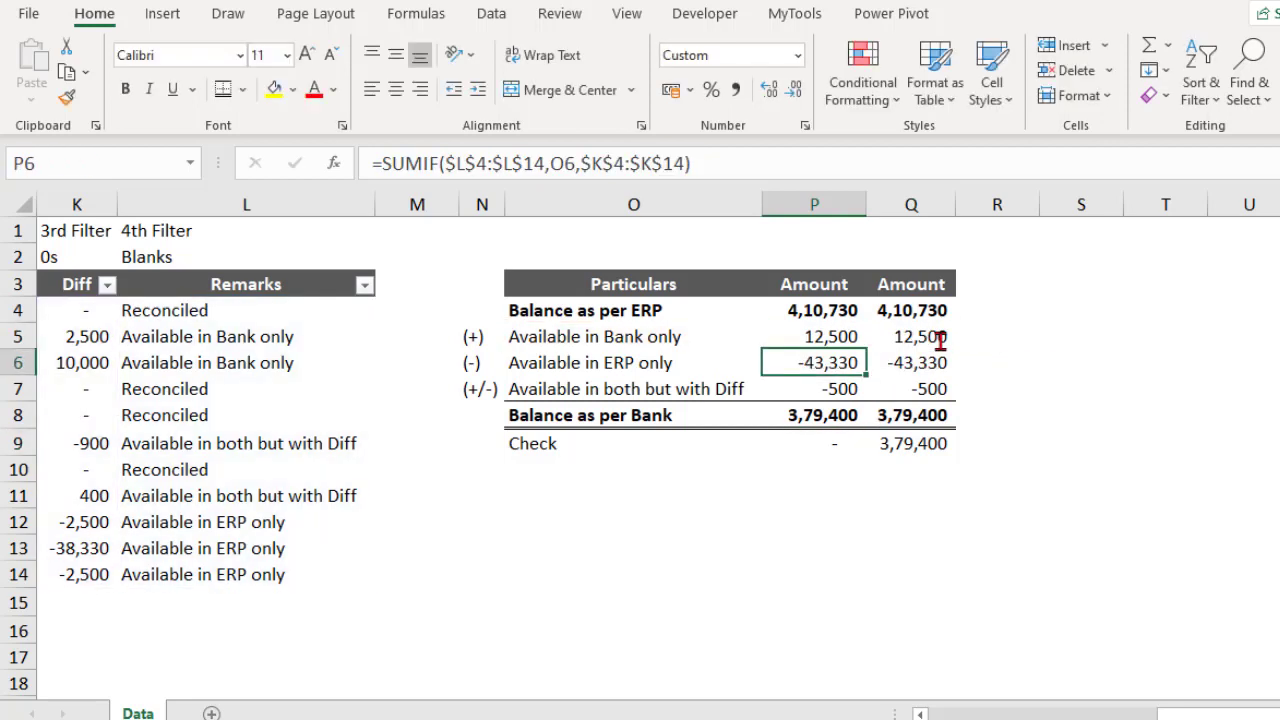
double_click(832, 364)
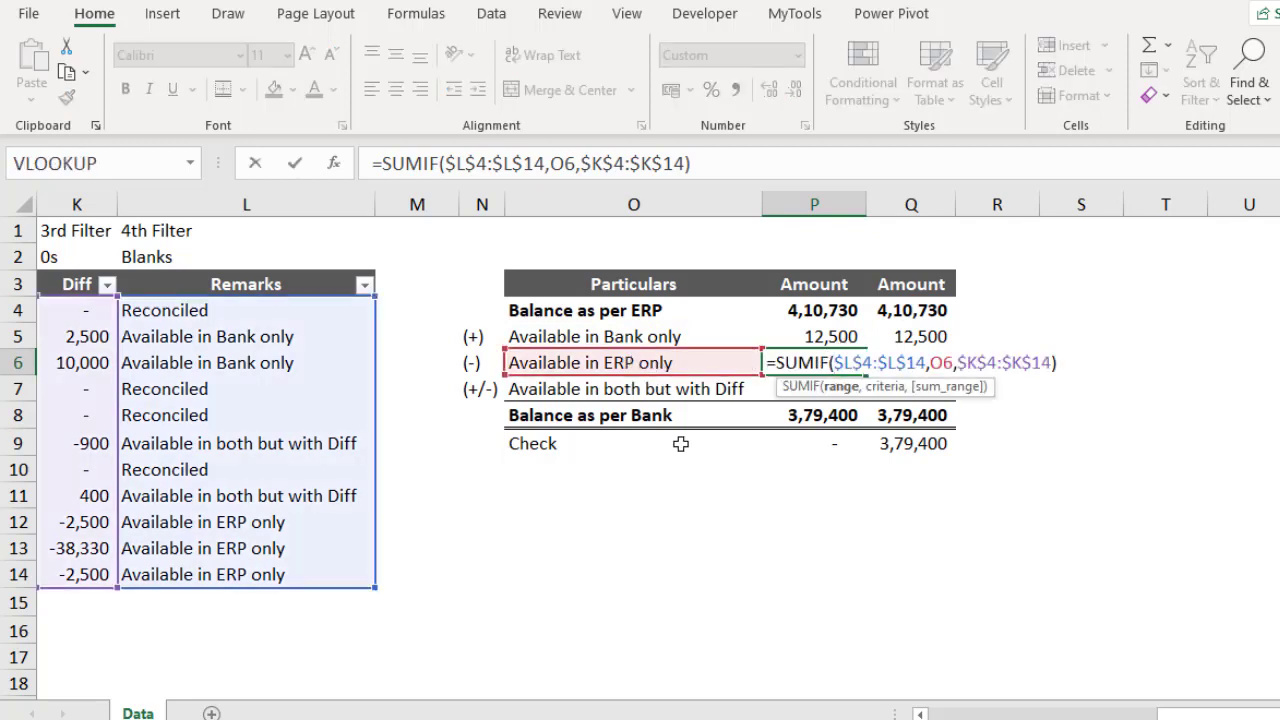
key("Return")
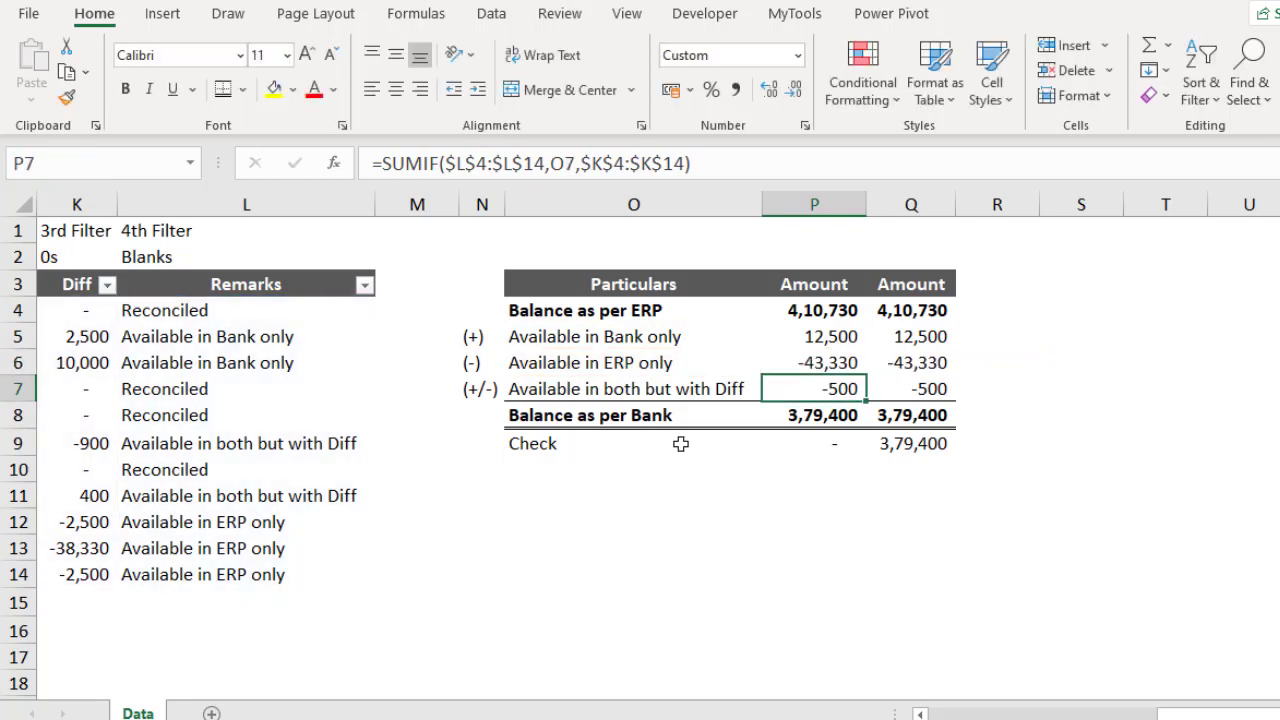
double_click(928, 412)
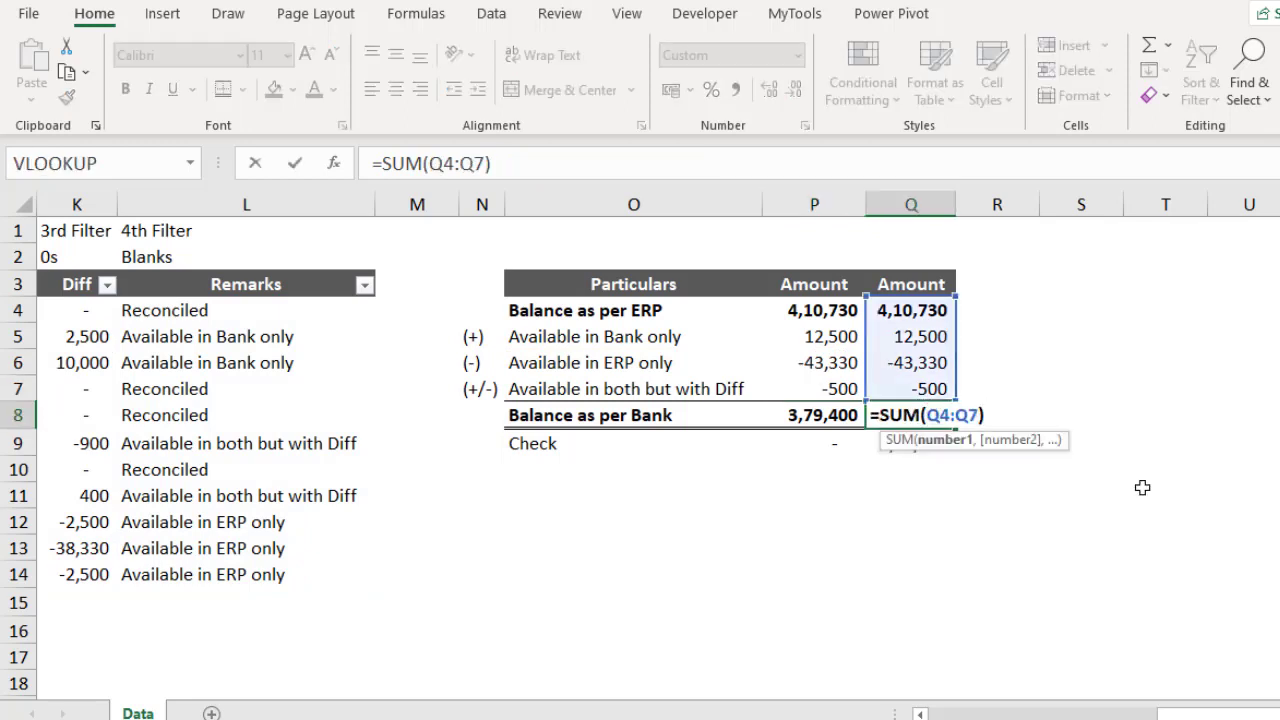
key("Return")
- Enter =Q8-F14 in the Check cell Q9 so it shows zero
type("=")
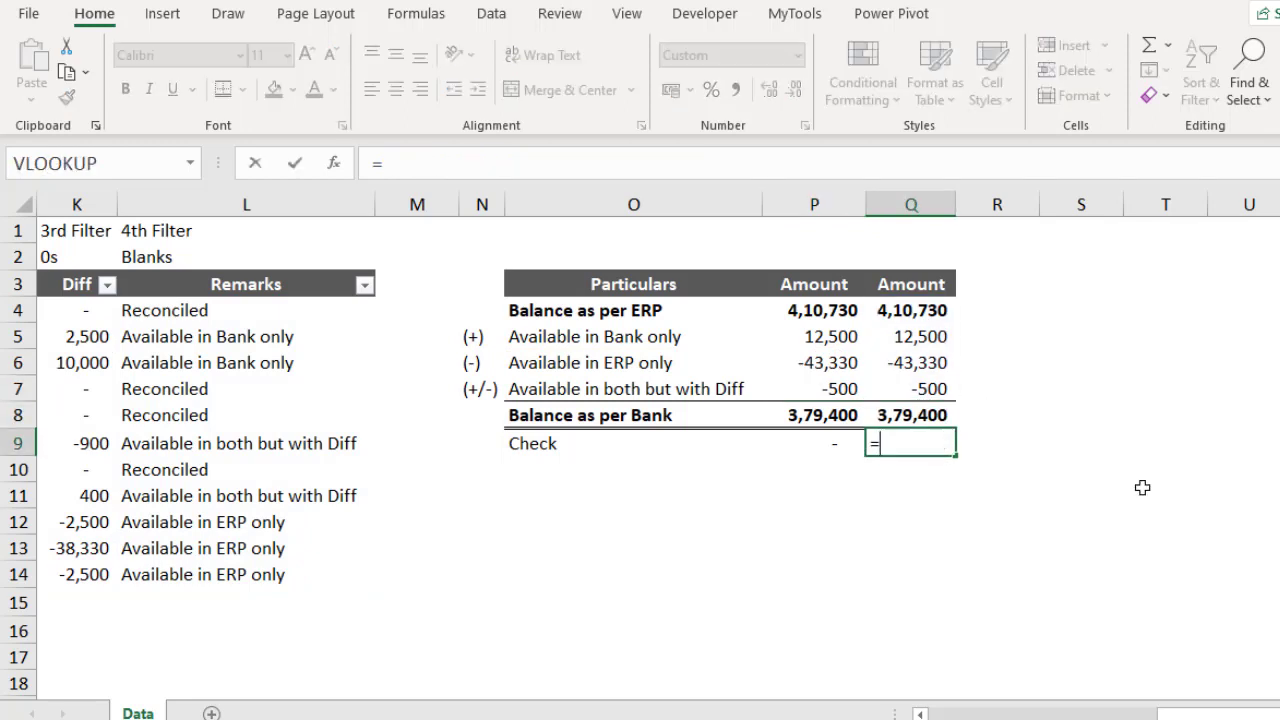
key("Up")
type("-")
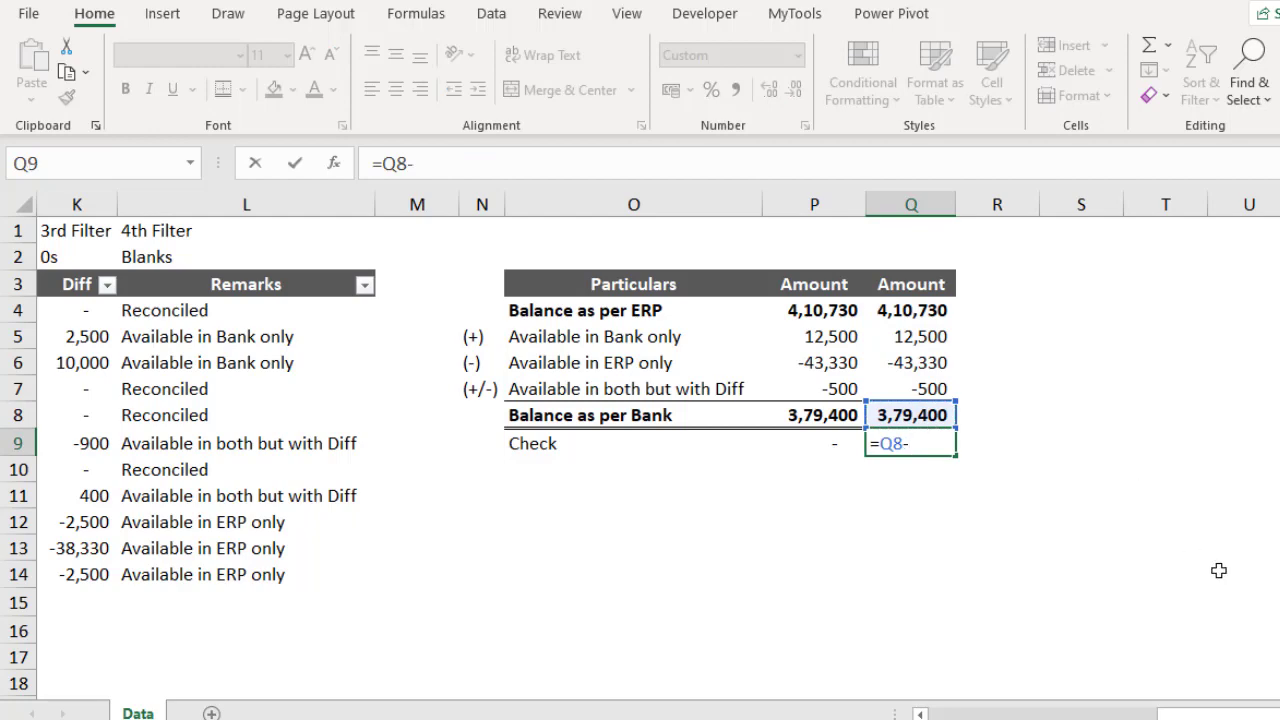
left_click_drag(1262, 710, 1020, 714)
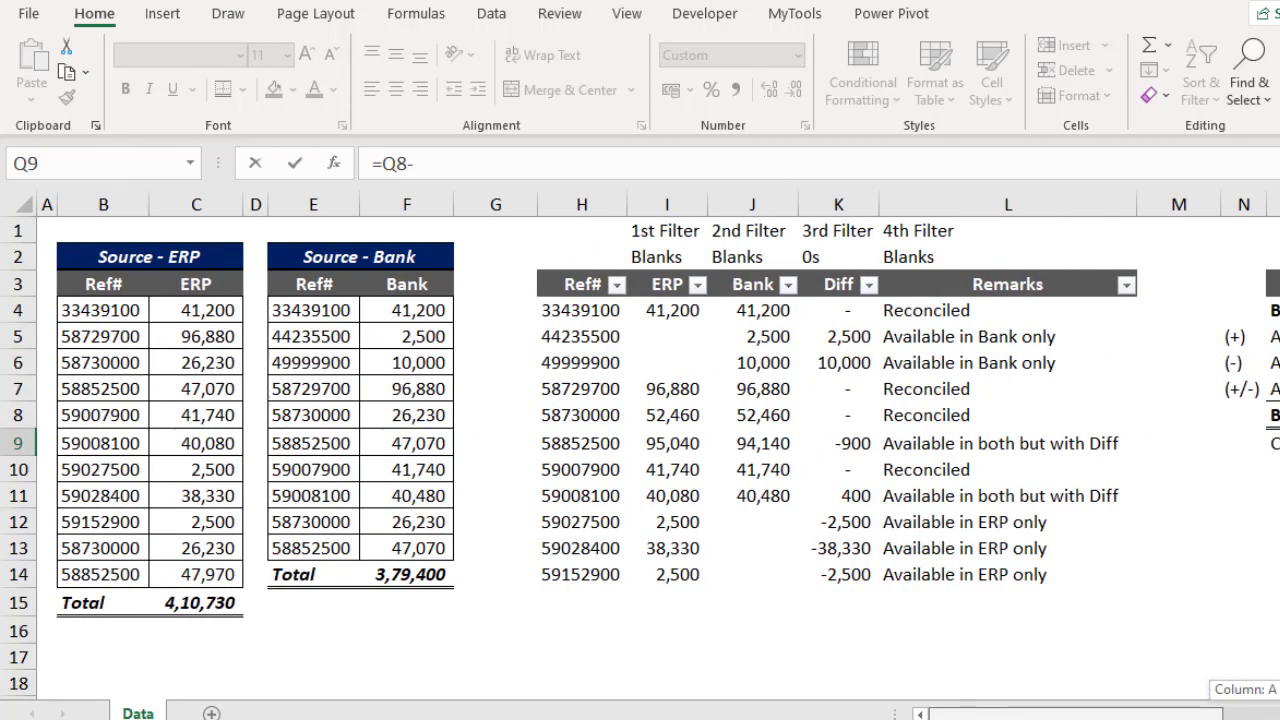
left_click(407, 571)
key("Return")
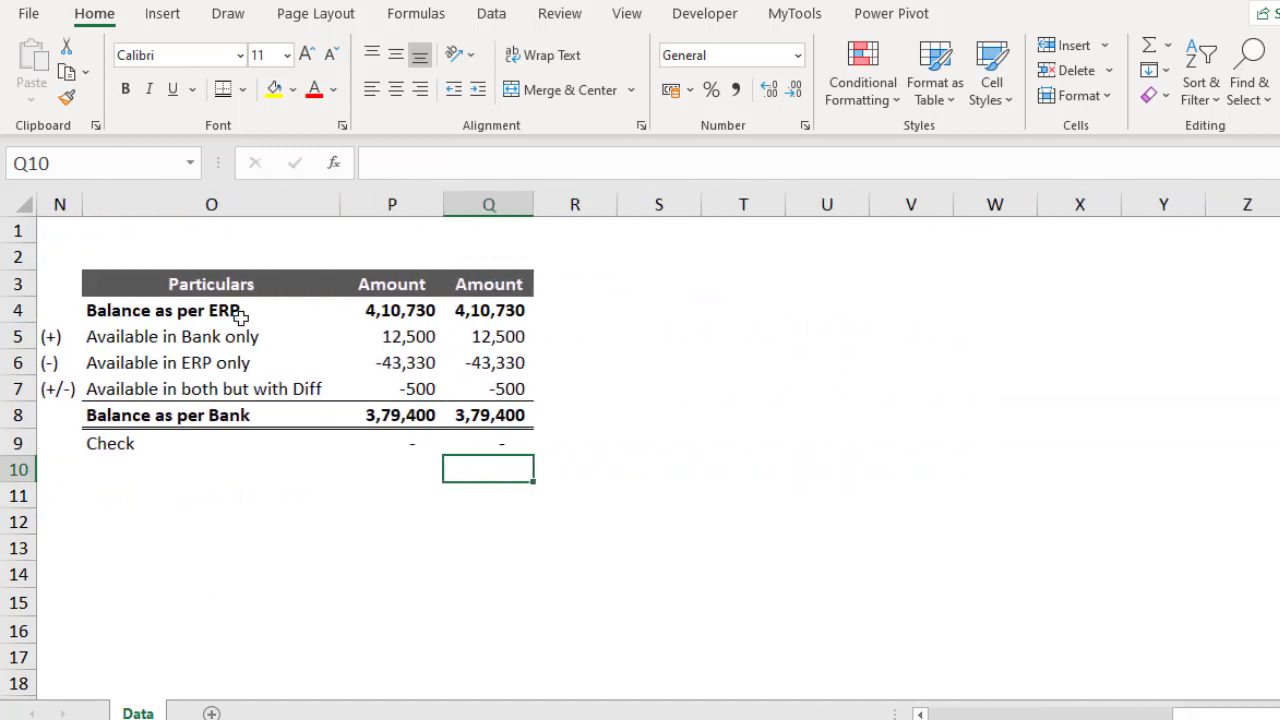
- Bold the four filter labels and their Blanks/0s values in I1:L2 above the Ref# table
left_click_drag(57, 283, 492, 454)
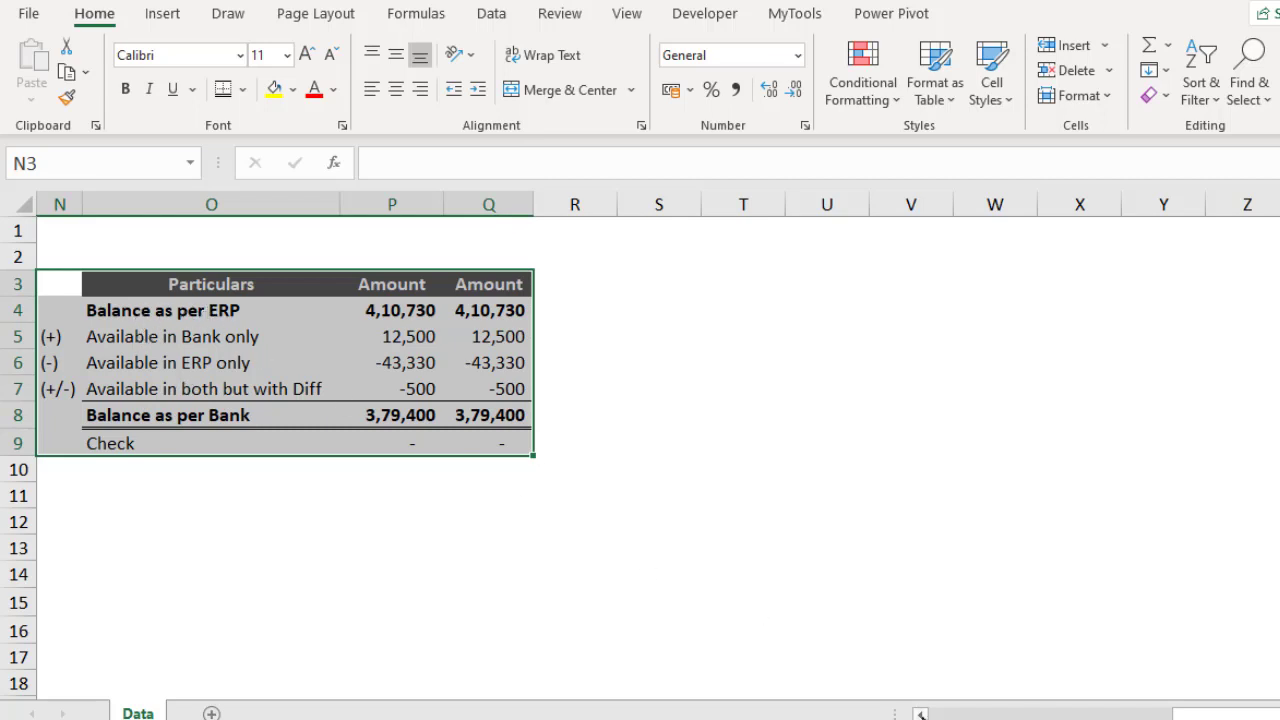
scroll(640, 450, "left", 5)
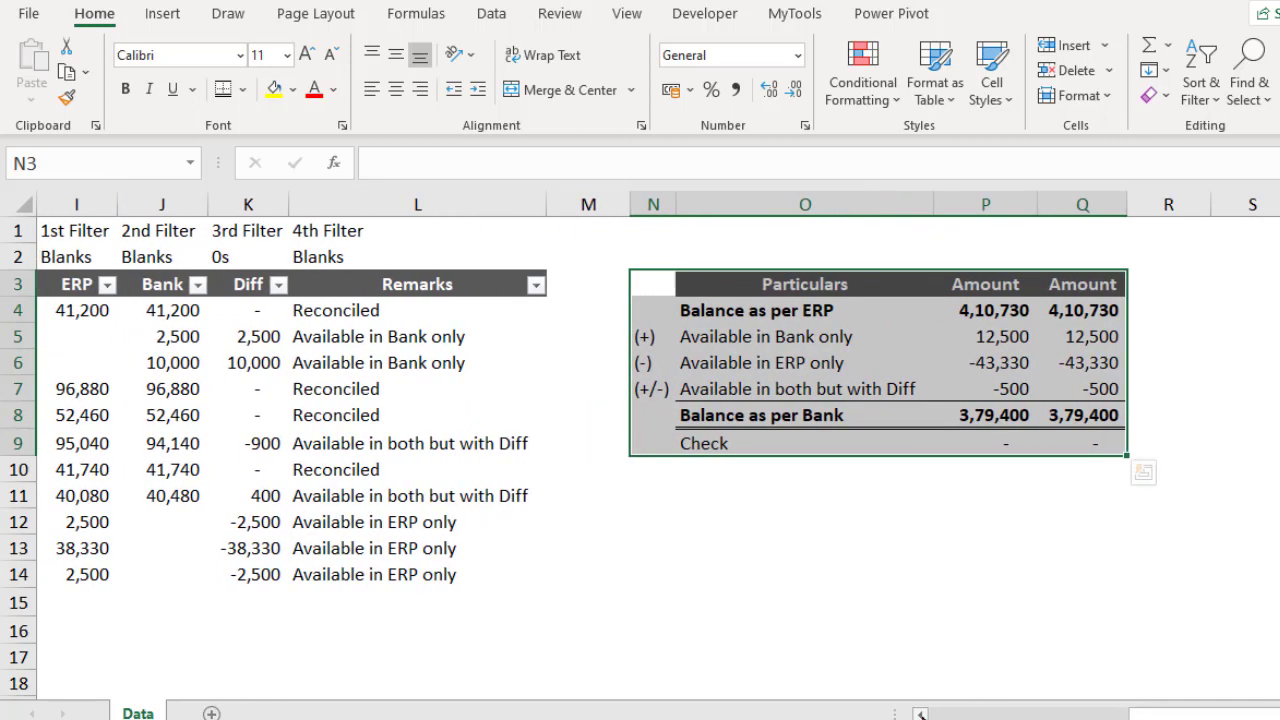
scroll(640, 450, "left", 1)
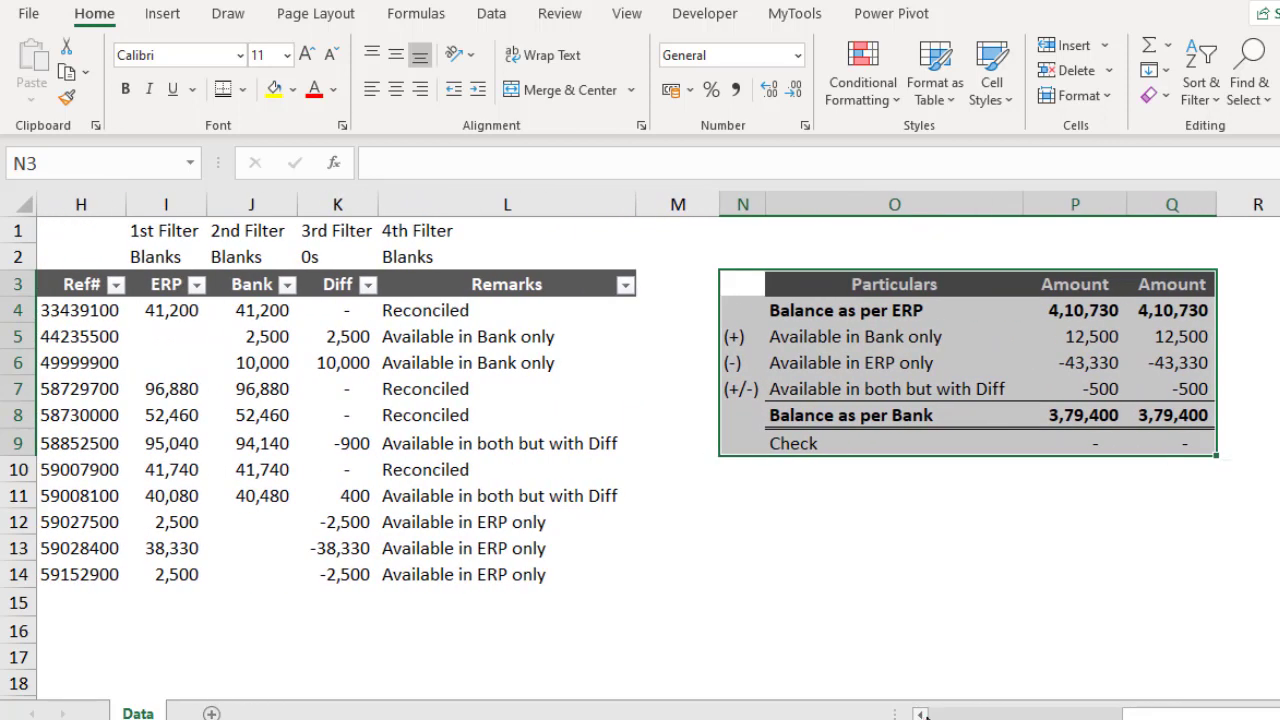
left_click(447, 440)
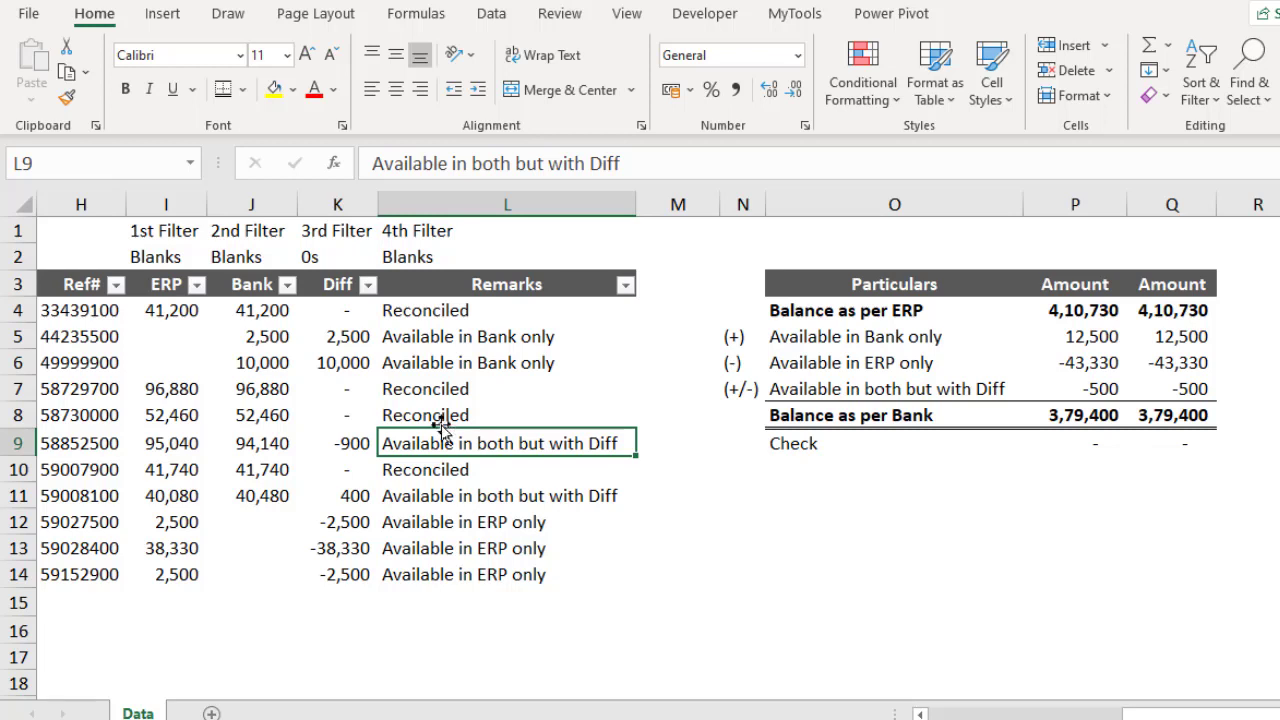
left_click_drag(168, 230, 489, 256)
key("ctrl+b")
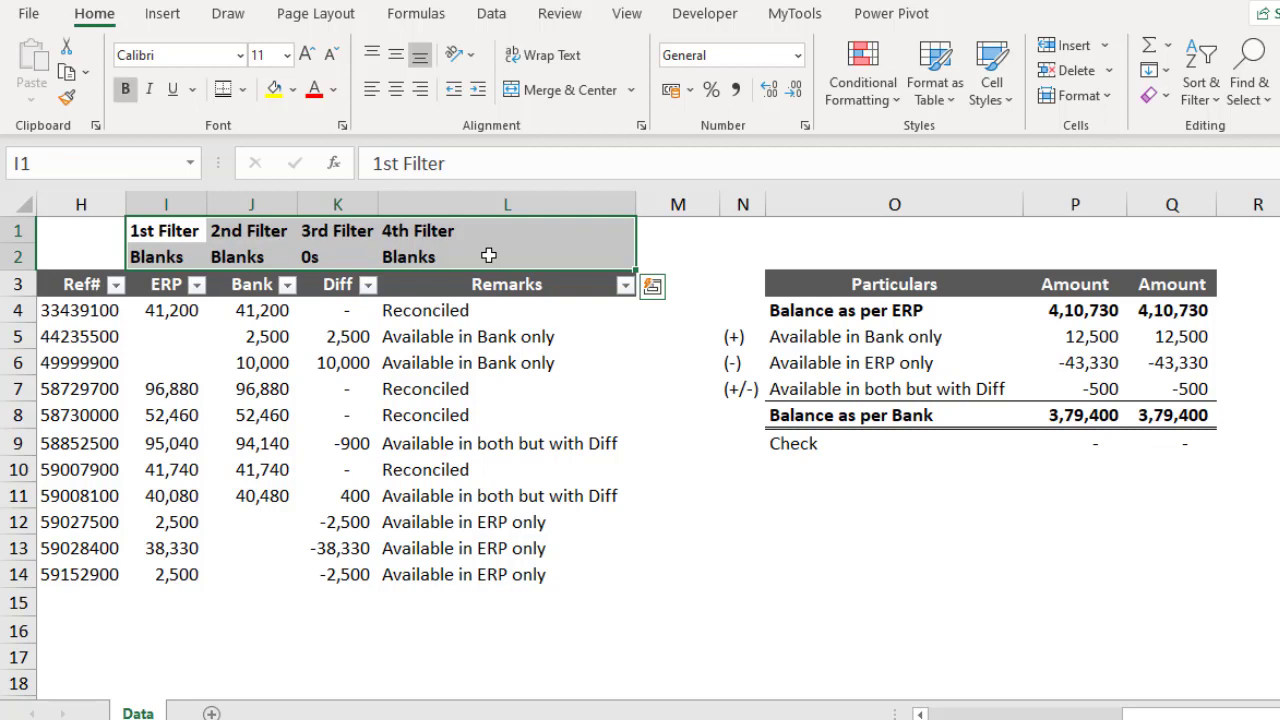
left_click_drag(170, 229, 174, 256)
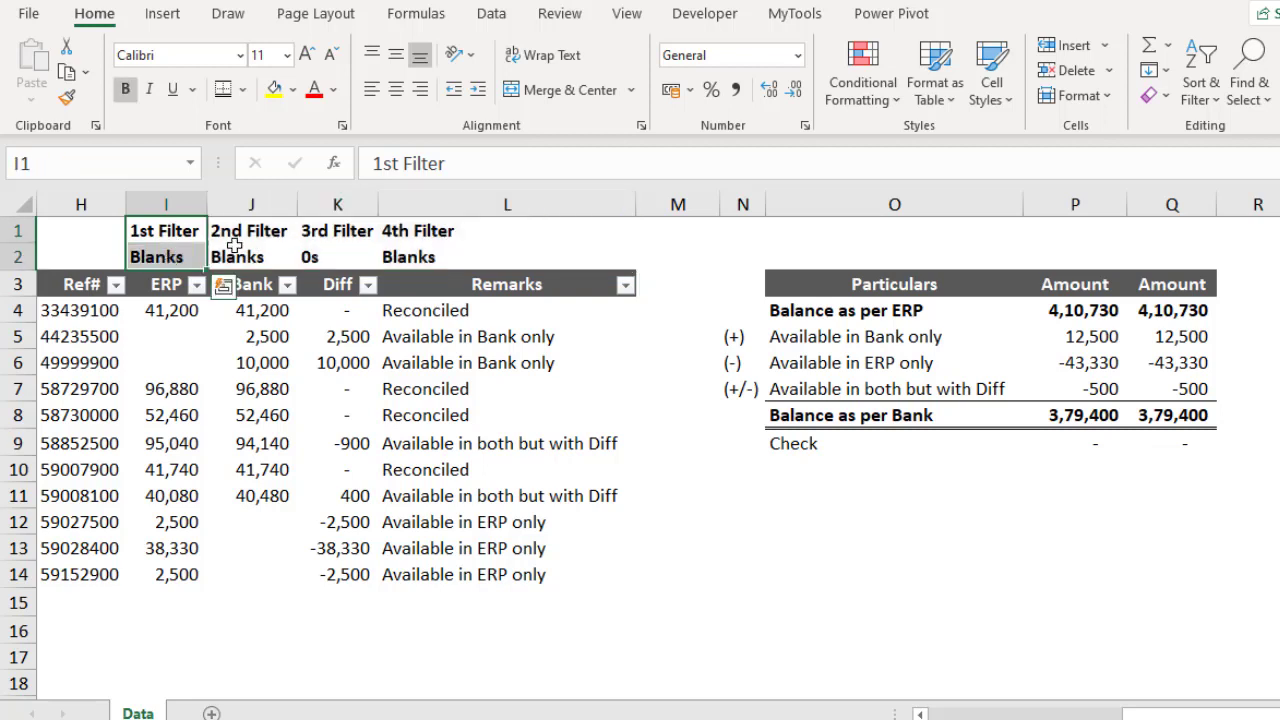
left_click_drag(246, 234, 252, 256)
left_click_drag(318, 232, 330, 256)
left_click_drag(412, 232, 414, 257)
left_click(811, 513)
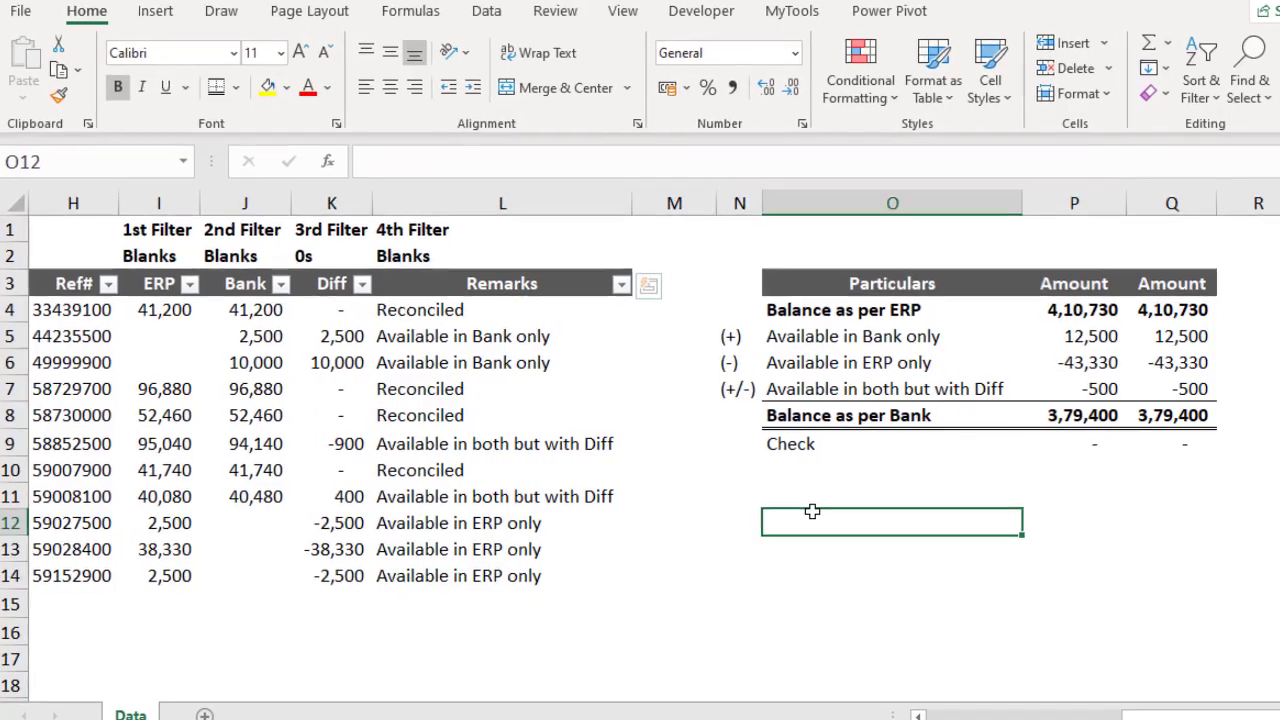